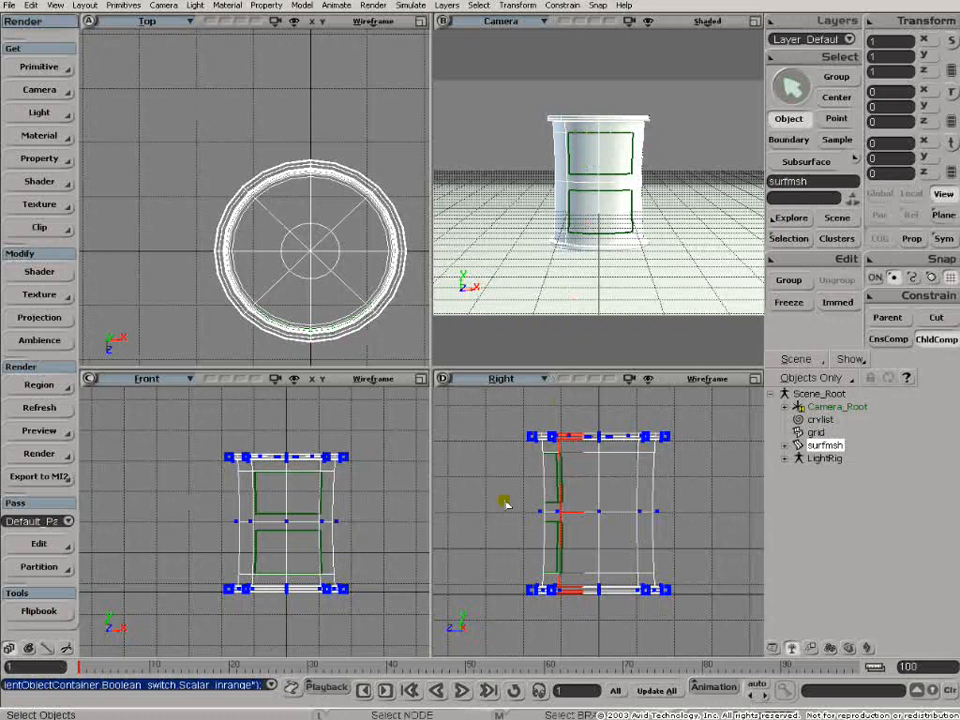
# - Open the render tree for the surfmsh material and spread out the Material and Phong nodes to make room for more nodes
pyautogui.press('7')
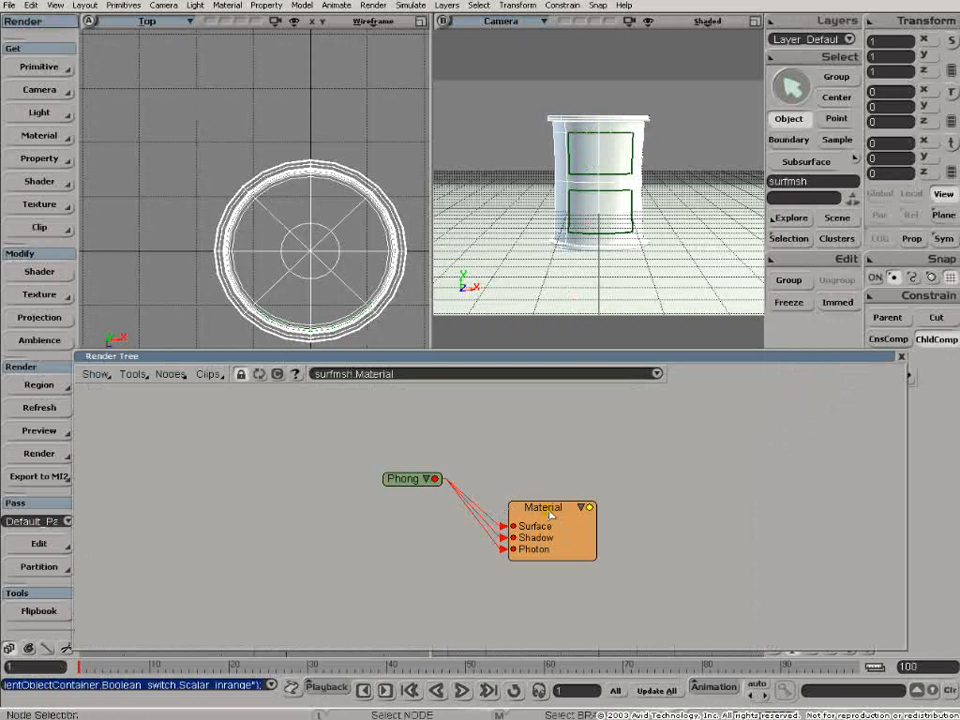
pyautogui.moveTo(543, 509); pyautogui.dragTo(697, 455)
pyautogui.moveTo(404, 479); pyautogui.dragTo(548, 470)
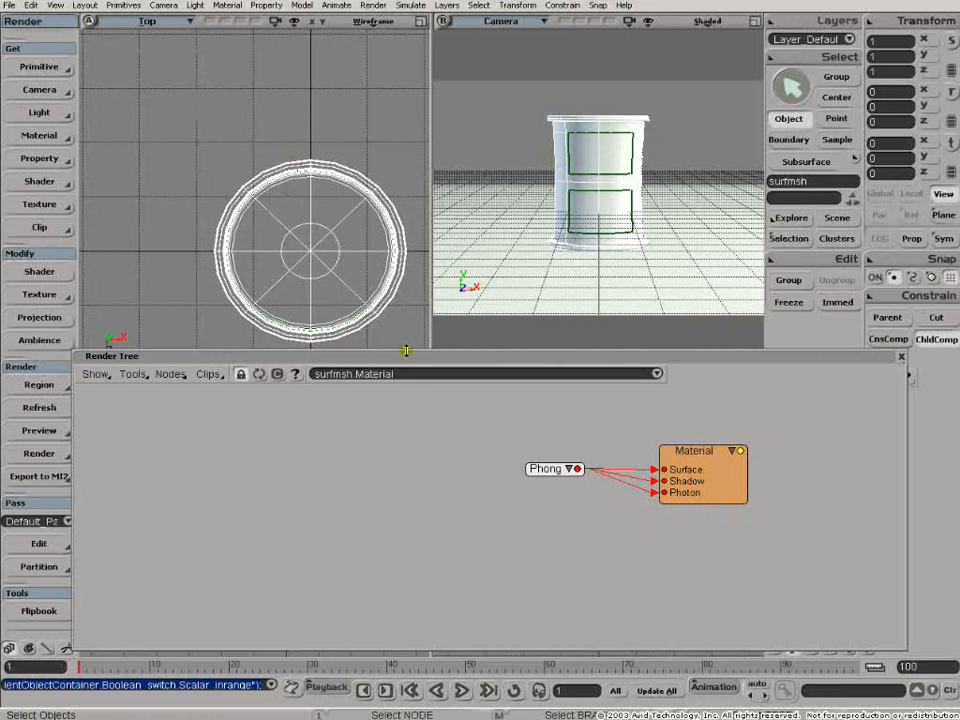
# - Add a Texture Space Generator node, place it well ahead of the Phong node, and inspect its properties
pyautogui.click(170, 374)
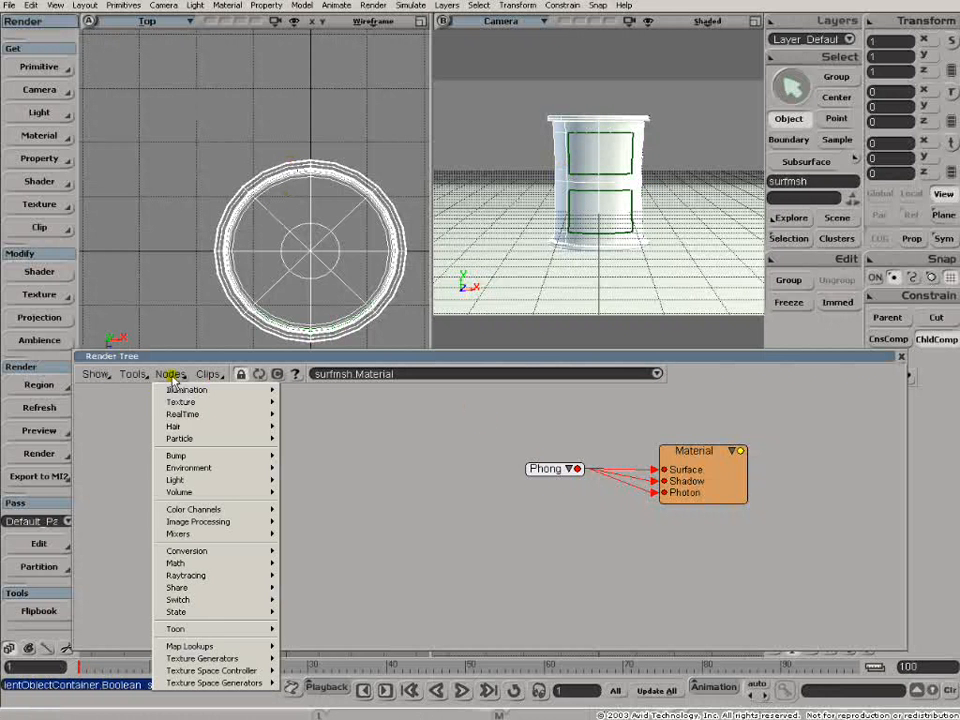
pyautogui.moveTo(222, 684)
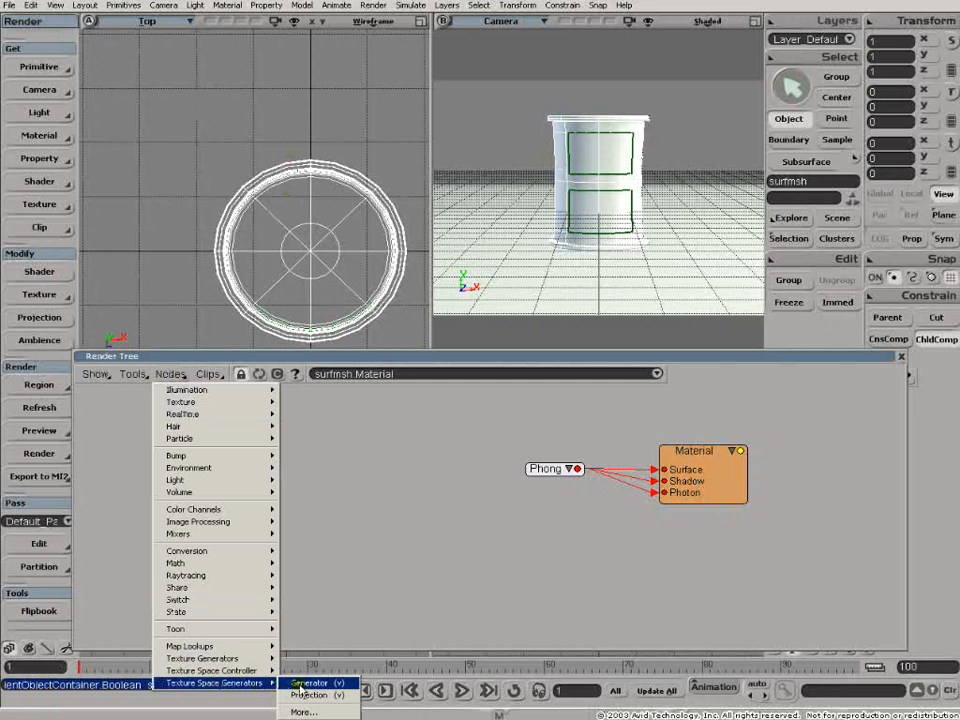
pyautogui.click(300, 685)
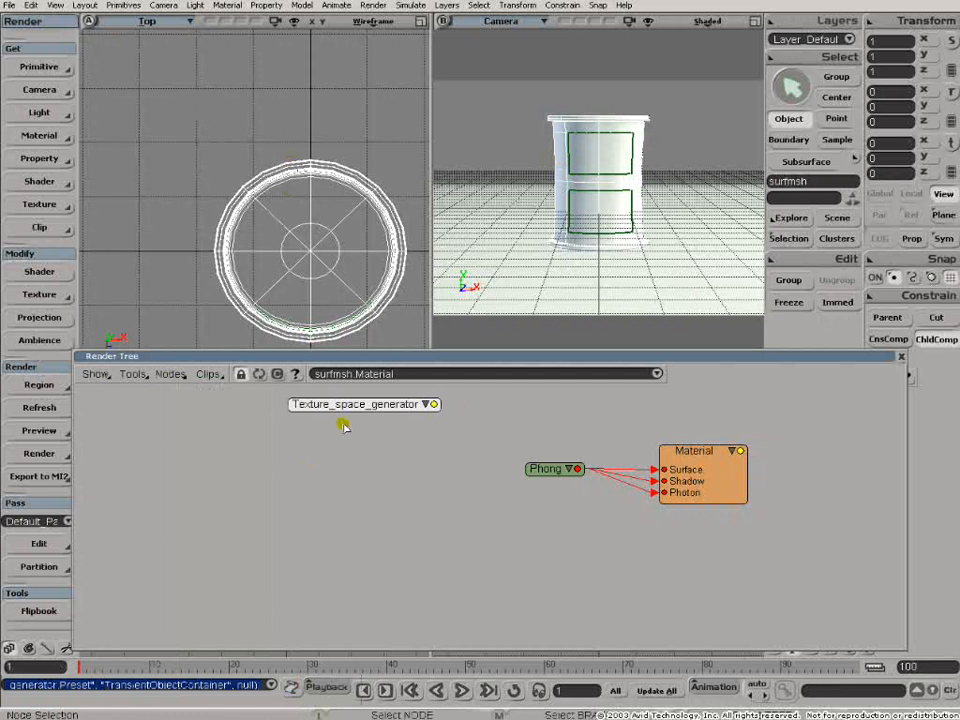
pyautogui.moveTo(339, 405); pyautogui.dragTo(160, 480)
pyautogui.doubleClick(160, 478)
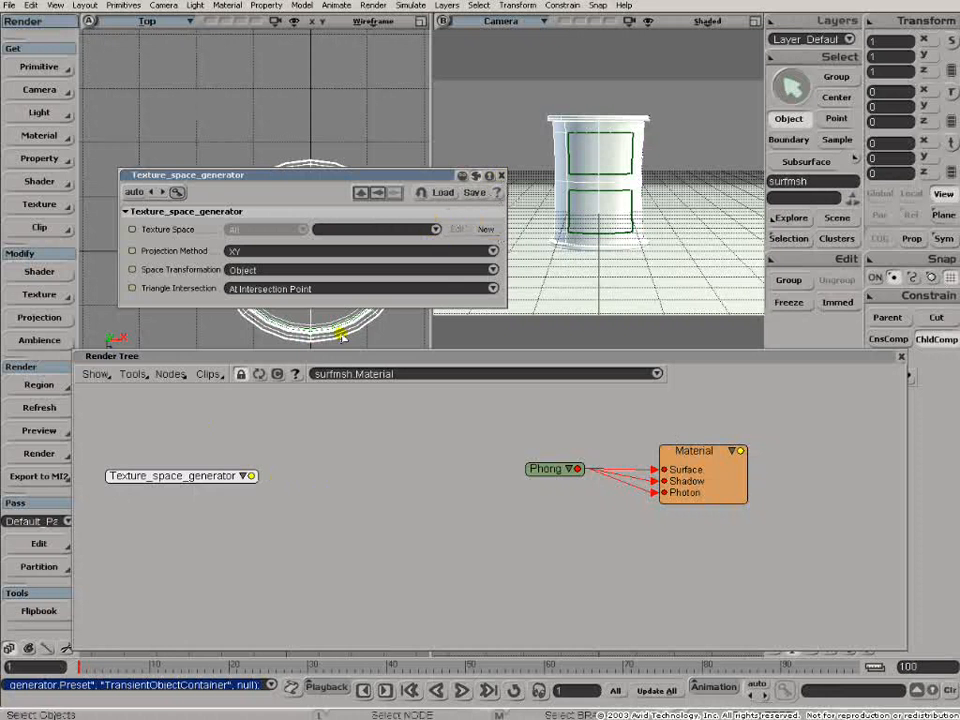
pyautogui.click(501, 176)
# - Add a Scalar In Range math node between the texture space generator and Phong, and open its properties
pyautogui.click(170, 374)
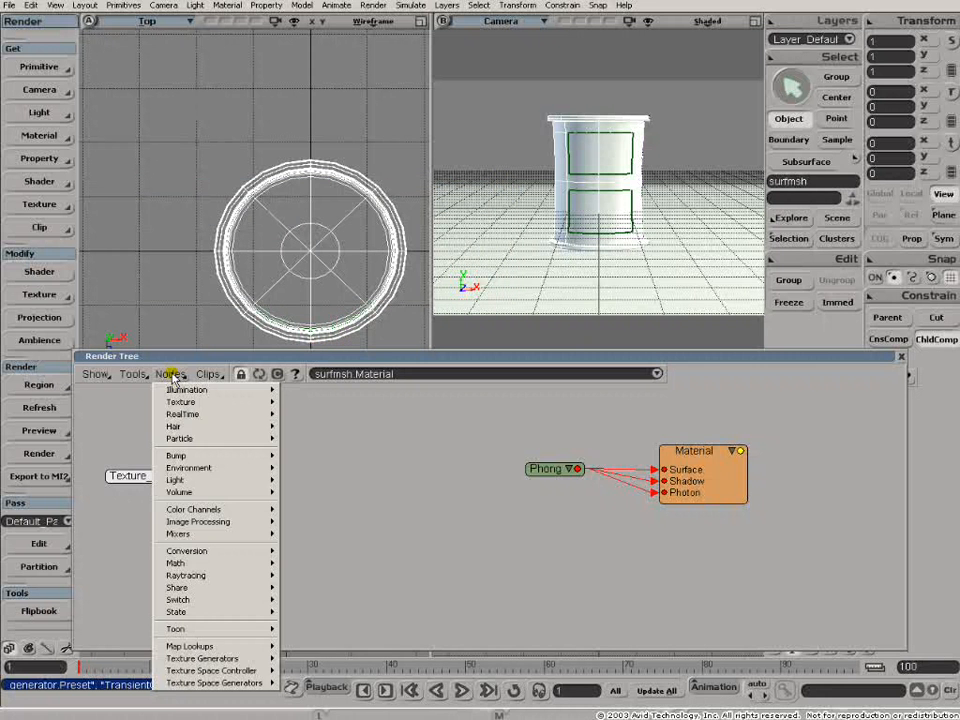
pyautogui.moveTo(200, 565)
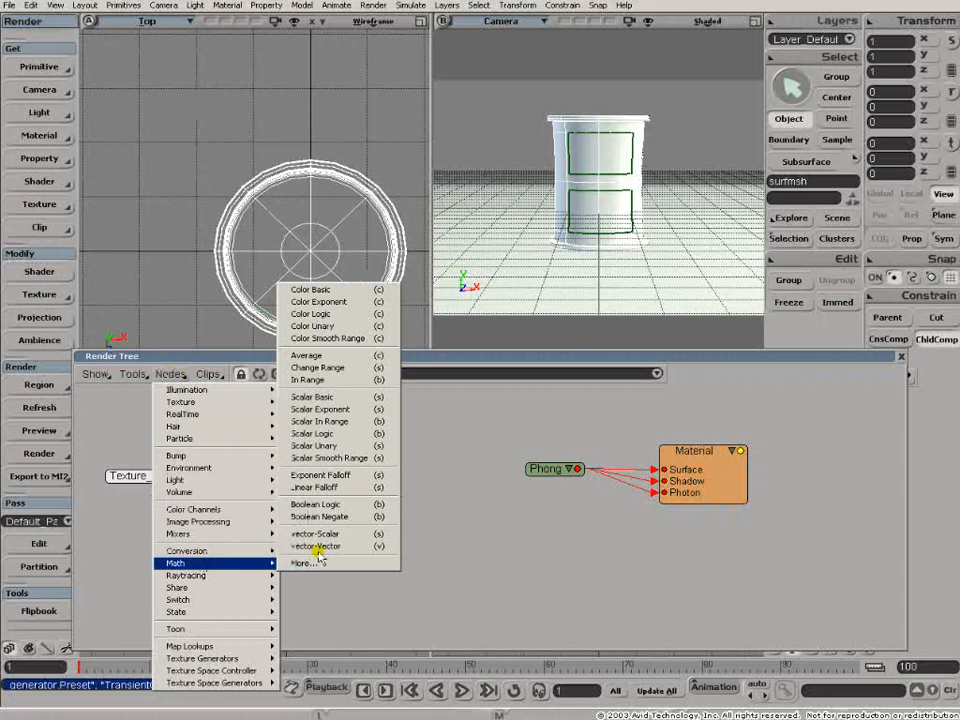
pyautogui.click(318, 422)
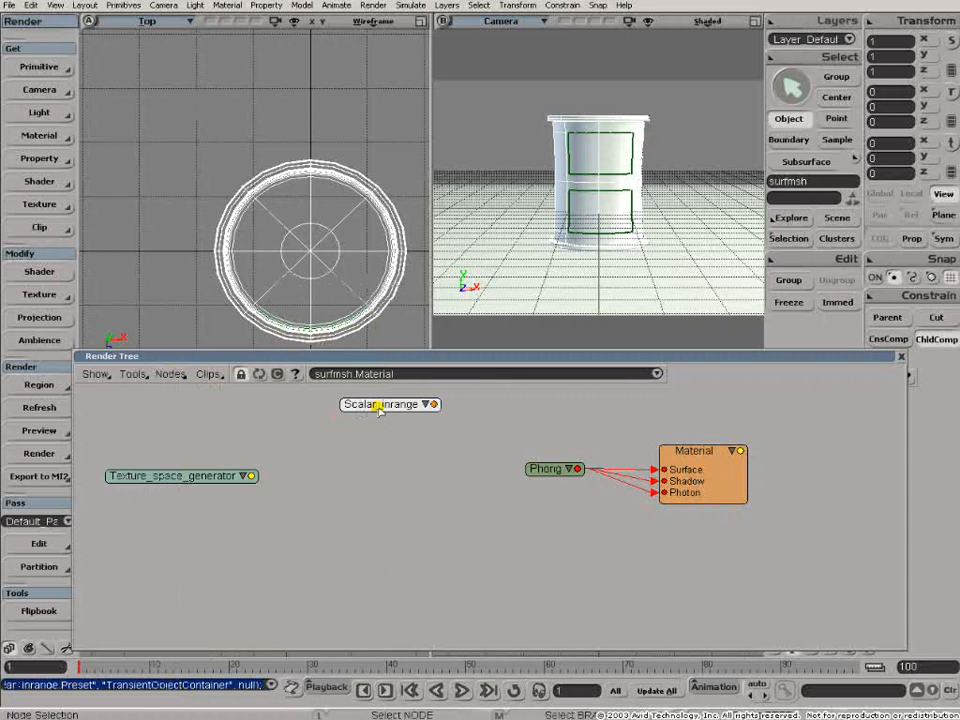
pyautogui.moveTo(364, 403); pyautogui.dragTo(386, 446)
pyautogui.doubleClick(388, 447)
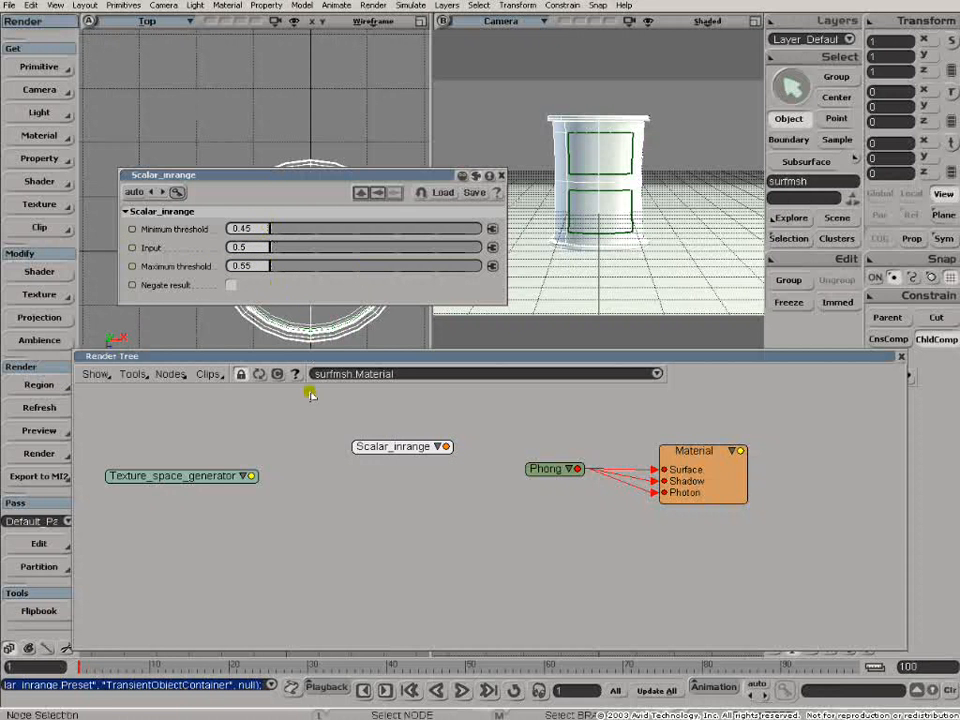
# - Connect the texture space generator to the Scalar_inrange input and place the Vector2scalar conversion node between them
pyautogui.moveTo(253, 477); pyautogui.dragTo(486, 434)
pyautogui.click(391, 447)
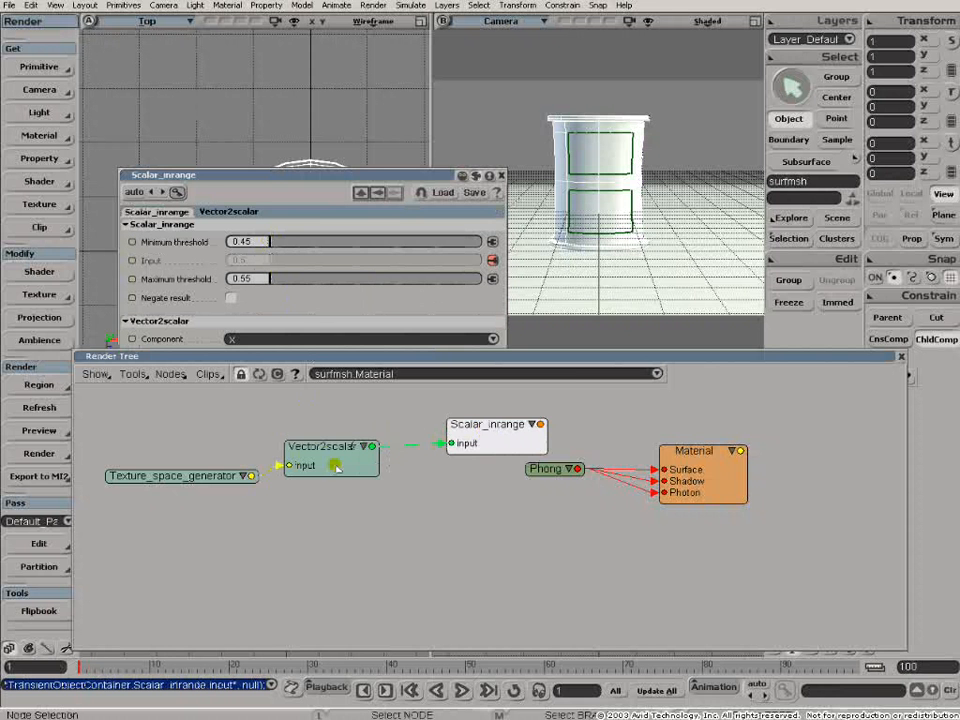
pyautogui.moveTo(324, 454); pyautogui.dragTo(345, 442)
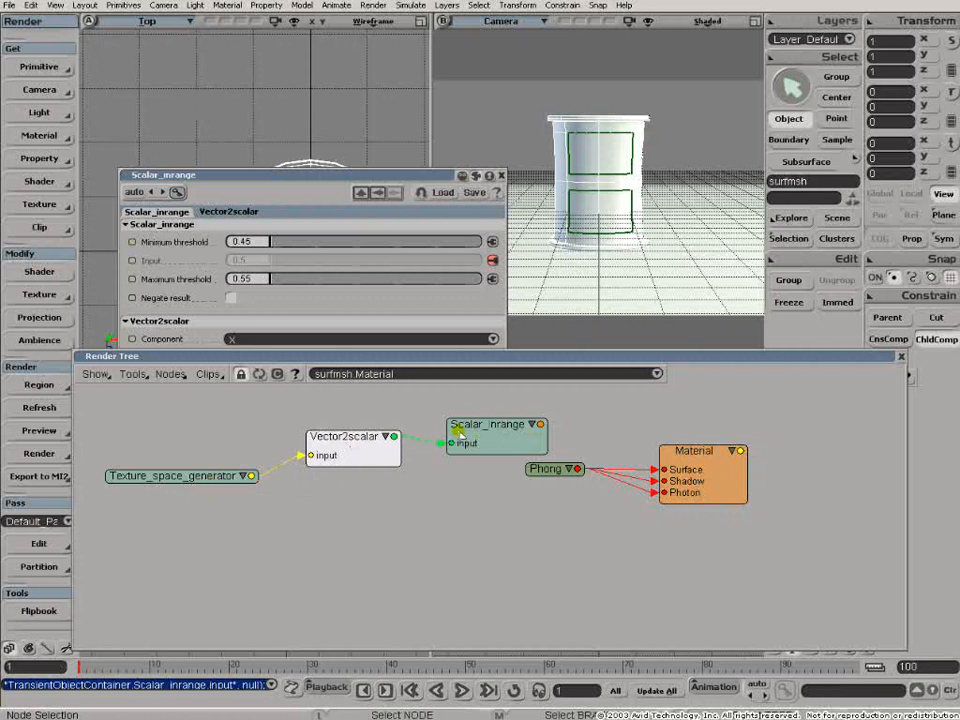
# - Set the Vector2scalar node's component to X and close its properties
pyautogui.click(341, 445)
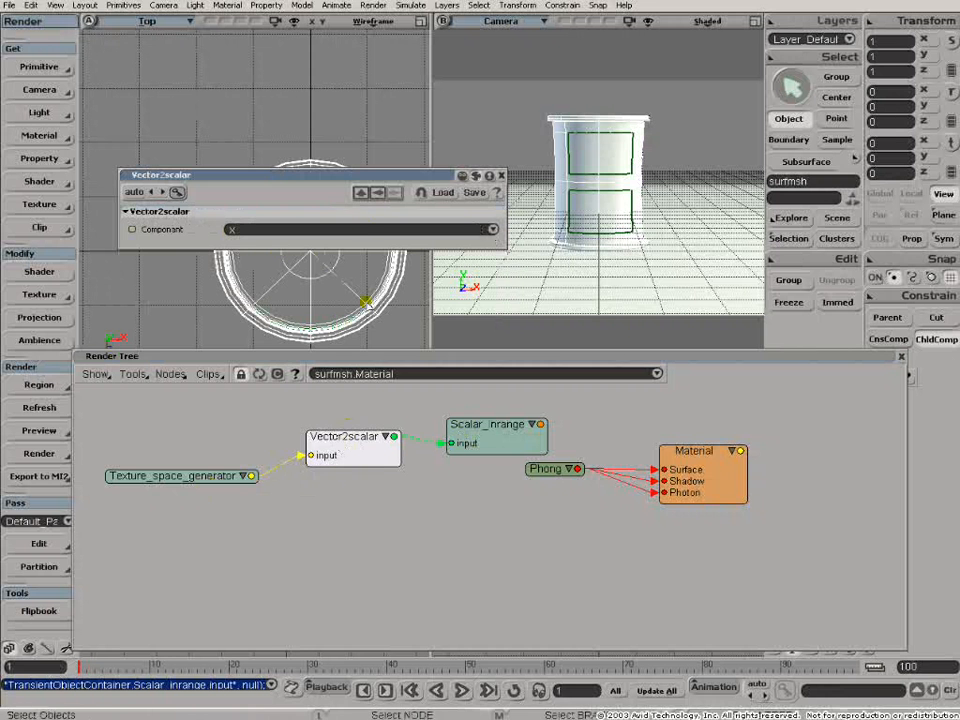
pyautogui.click(492, 230)
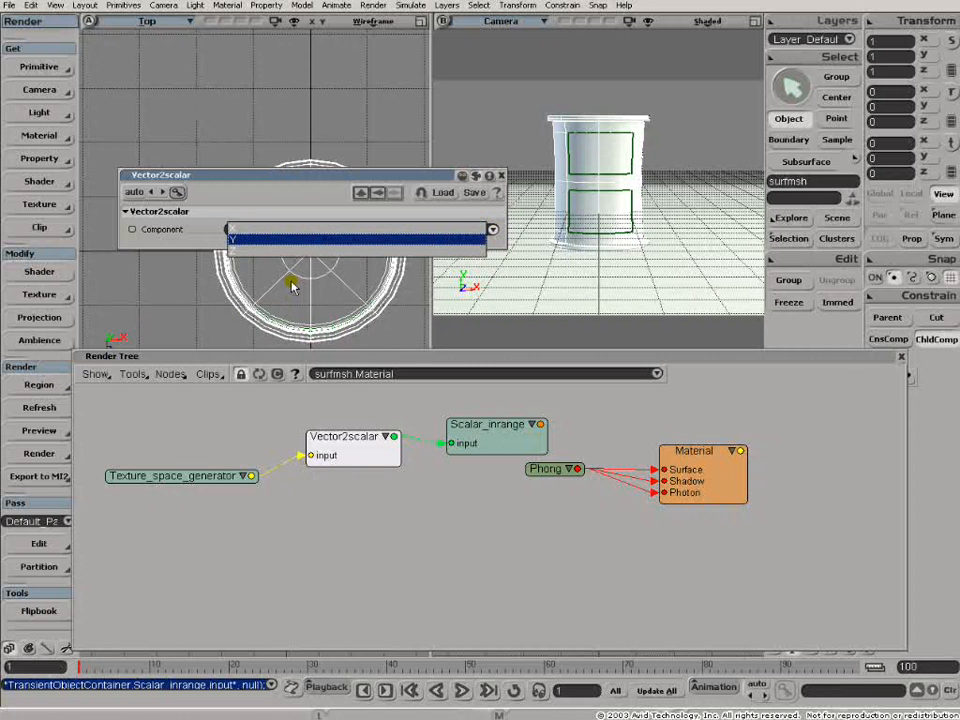
pyautogui.click(267, 231)
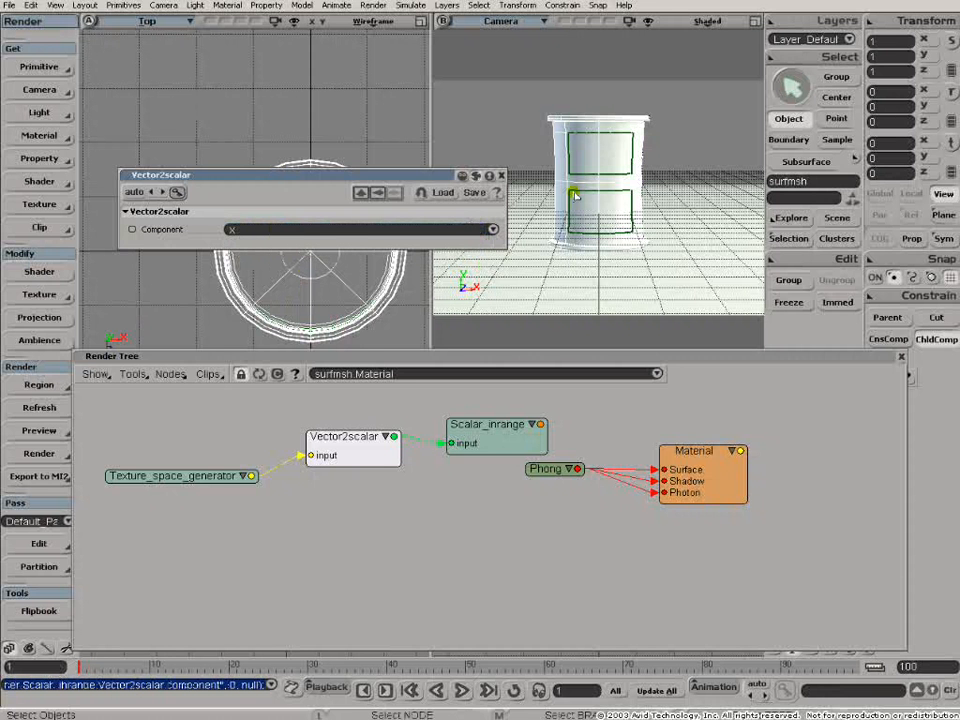
pyautogui.click(502, 176)
# - Rearrange the render tree nodes to leave a wide gap between Scalar_inrange and Phong
pyautogui.moveTo(720, 452); pyautogui.dragTo(850, 451)
pyautogui.click(544, 481)
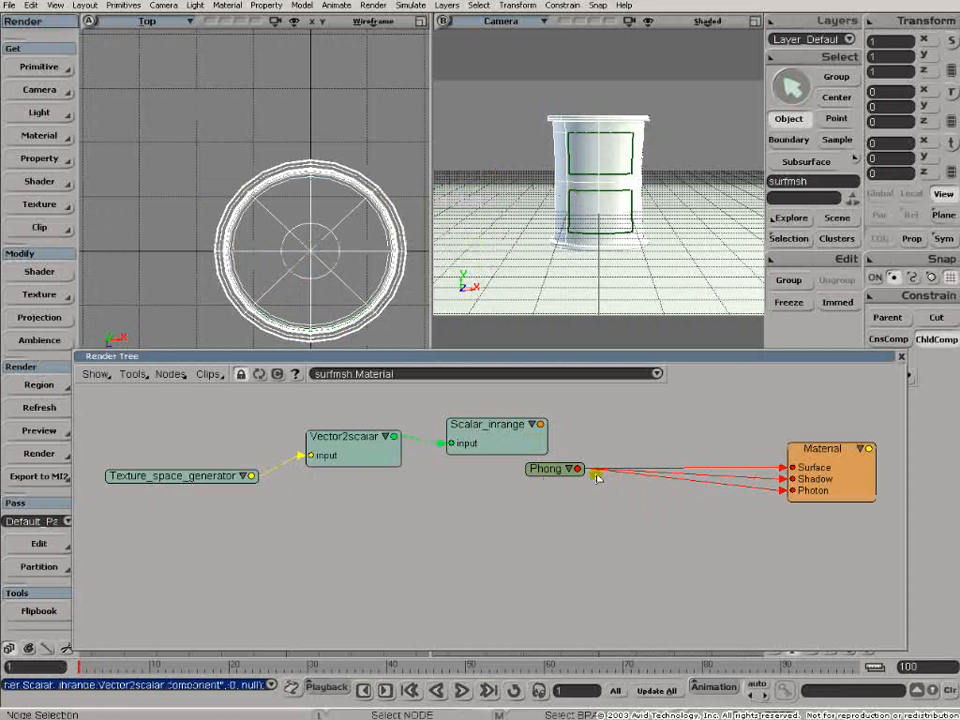
pyautogui.moveTo(570, 474); pyautogui.dragTo(655, 477)
pyautogui.moveTo(215, 478); pyautogui.dragTo(201, 474)
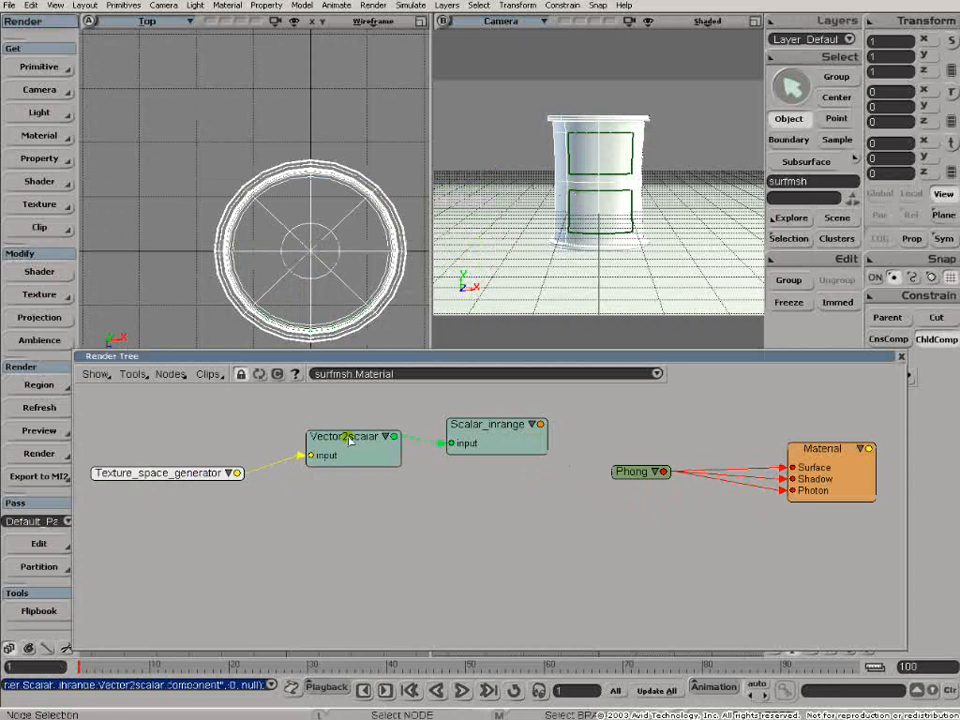
pyautogui.moveTo(355, 450); pyautogui.dragTo(342, 460)
pyautogui.moveTo(479, 444); pyautogui.dragTo(466, 451)
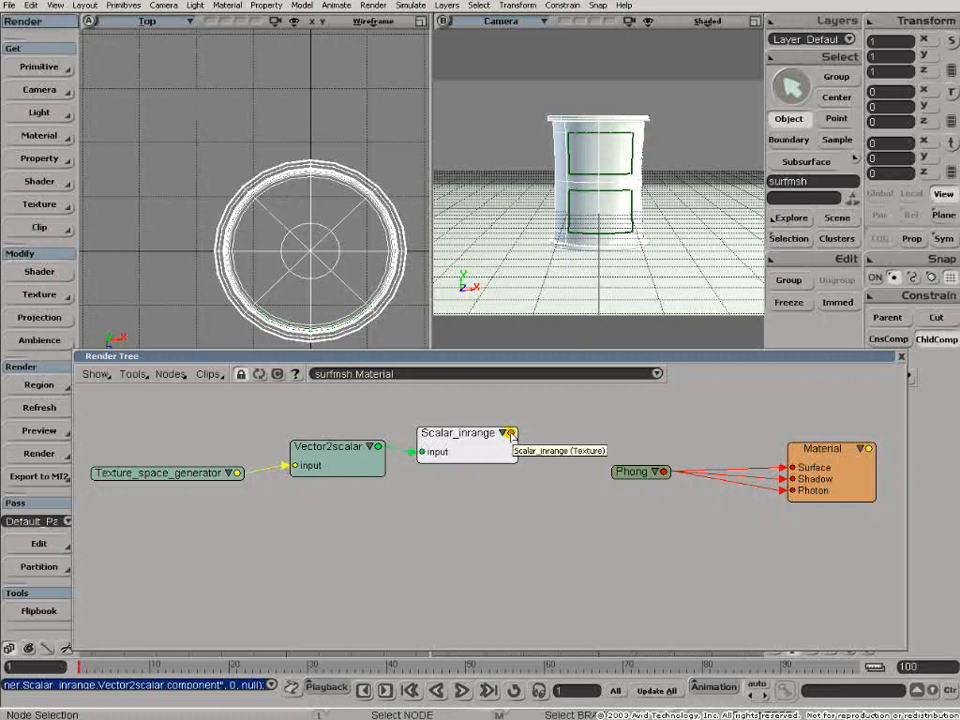
# - Add a Boolean Switch node, place it below and between Scalar_inrange and Phong, and expand its input ports
pyautogui.click(169, 374)
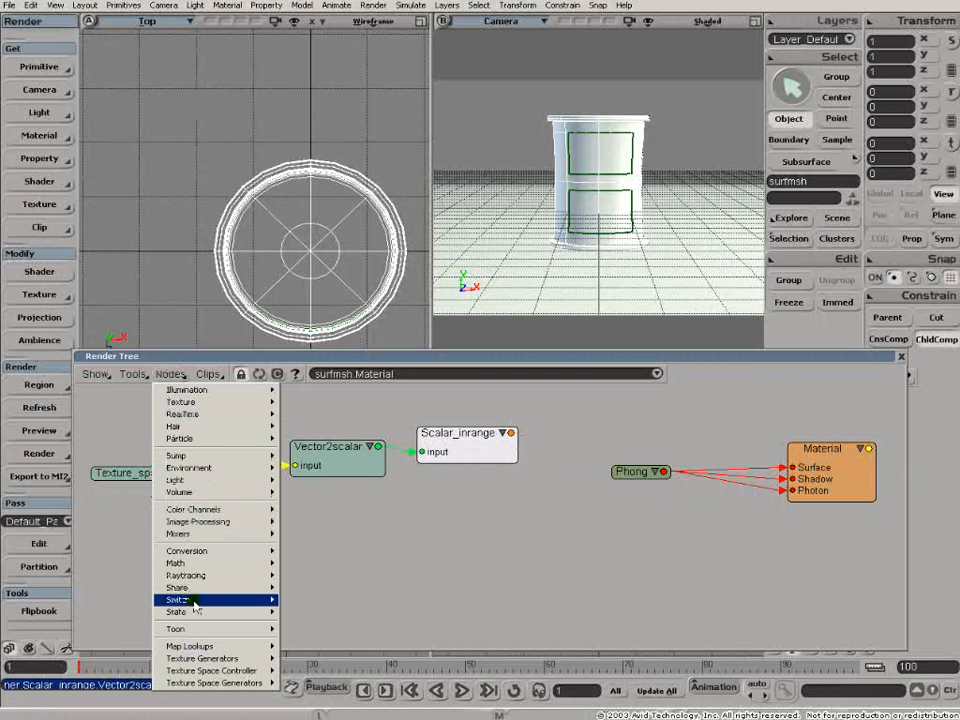
pyautogui.moveTo(236, 600)
pyautogui.click(302, 601)
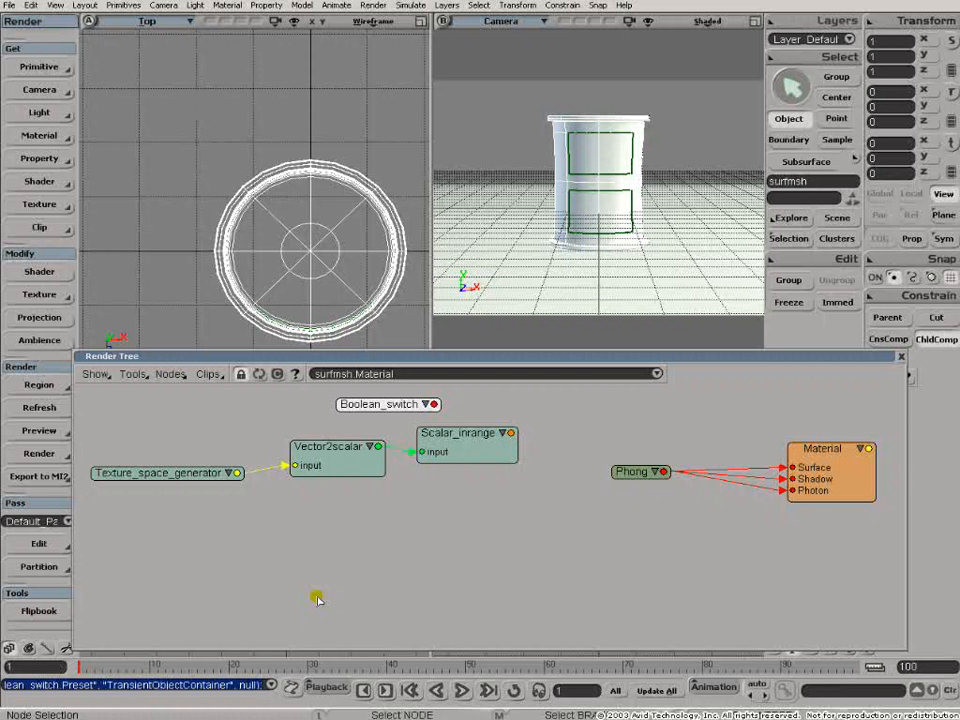
pyautogui.moveTo(355, 398); pyautogui.dragTo(492, 538)
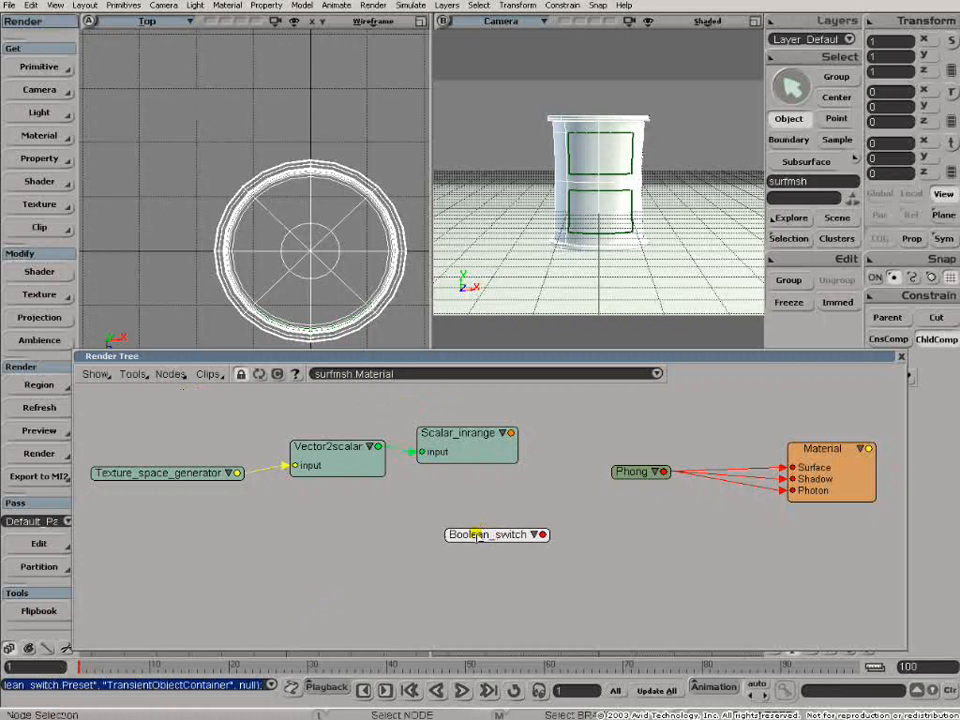
pyautogui.moveTo(494, 540); pyautogui.dragTo(577, 533)
pyautogui.click(620, 546)
# - Connect the Scalar_inrange output to the Boolean_switch node's switch input and open the switch's properties
pyautogui.moveTo(511, 433); pyautogui.dragTo(551, 578)
pyautogui.moveTo(558, 535); pyautogui.dragTo(569, 534)
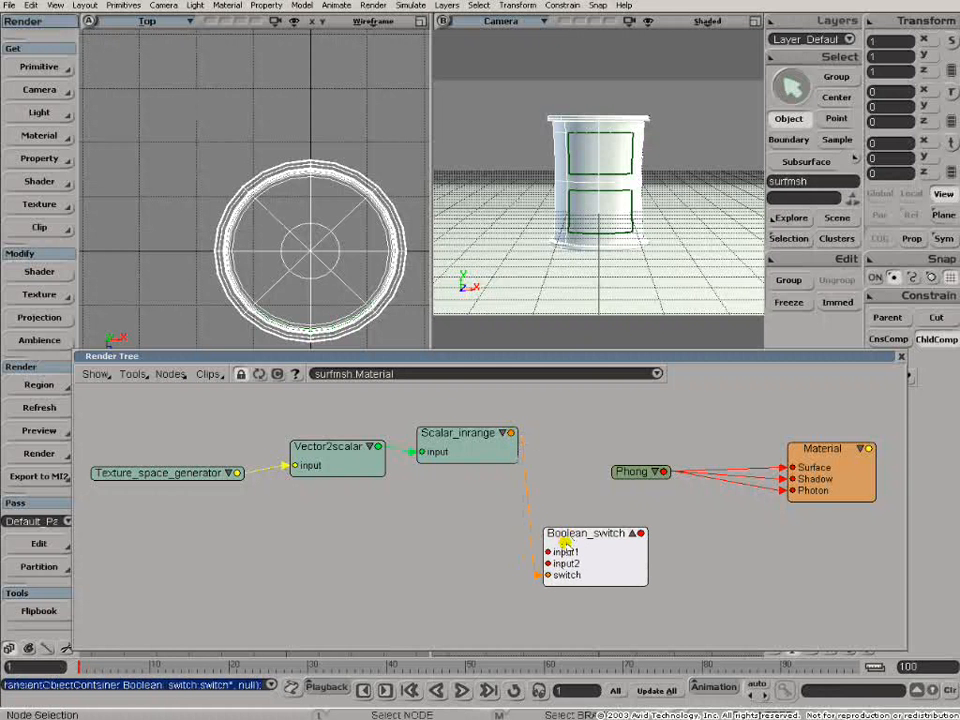
pyautogui.doubleClick(583, 536)
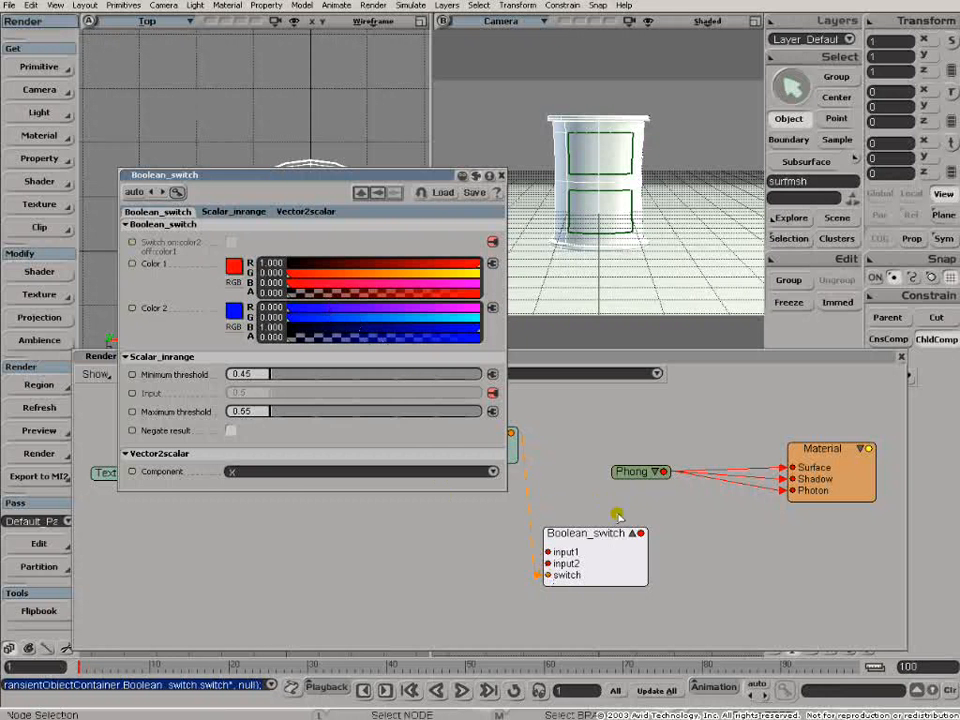
# - Connect the Boolean_switch output to Phong's diffuse input and draw a render region around the object in the camera view
pyautogui.moveTo(630, 474); pyautogui.dragTo(678, 471)
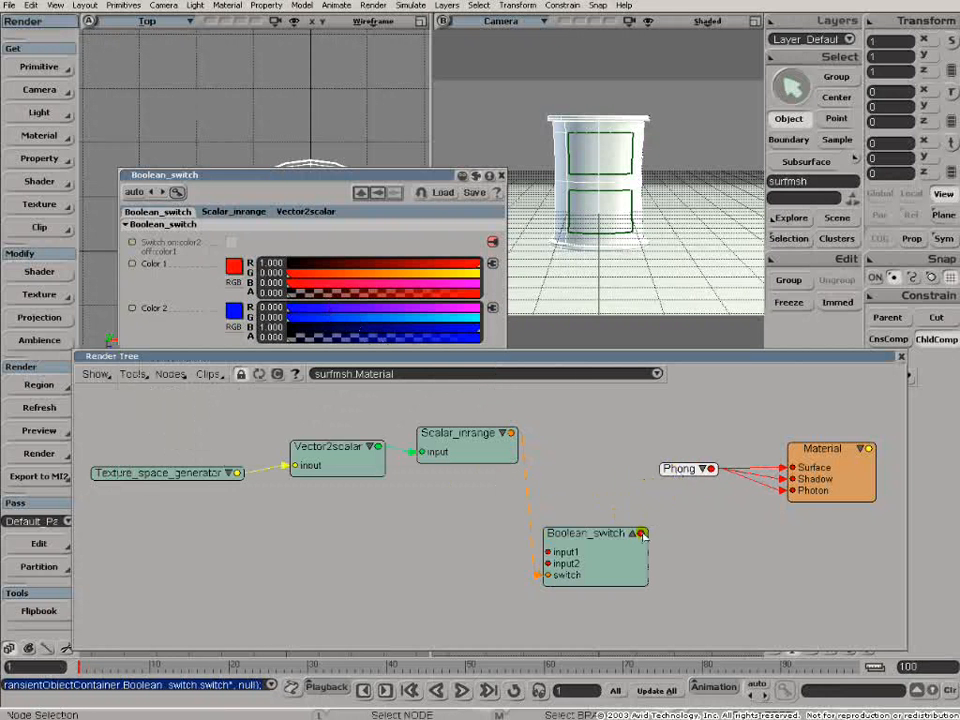
pyautogui.click(664, 474)
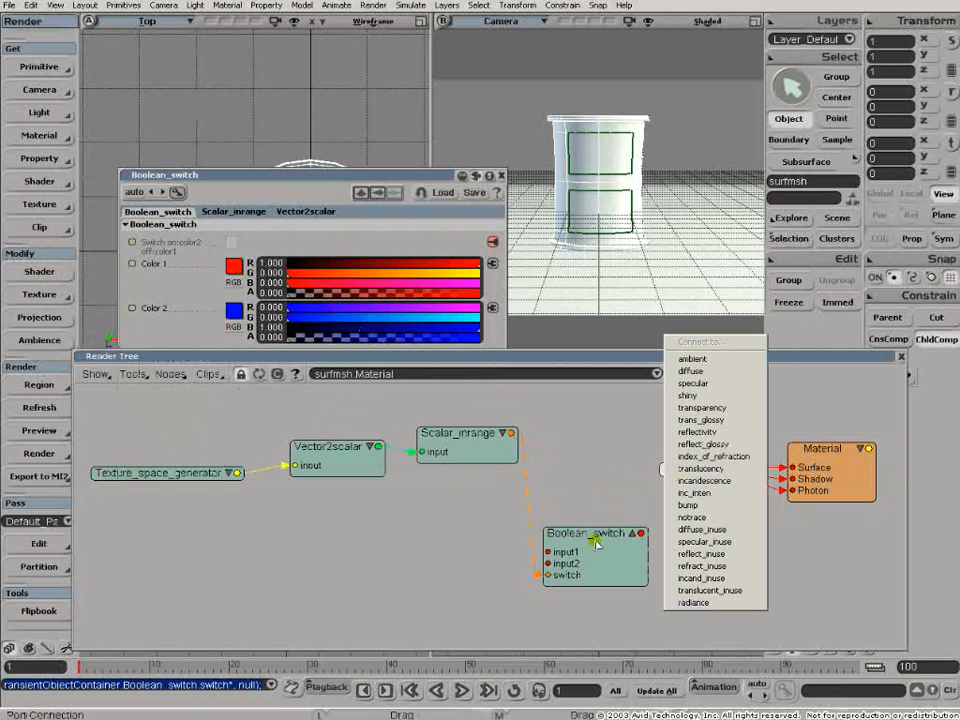
pyautogui.click(690, 371)
pyautogui.click(501, 175)
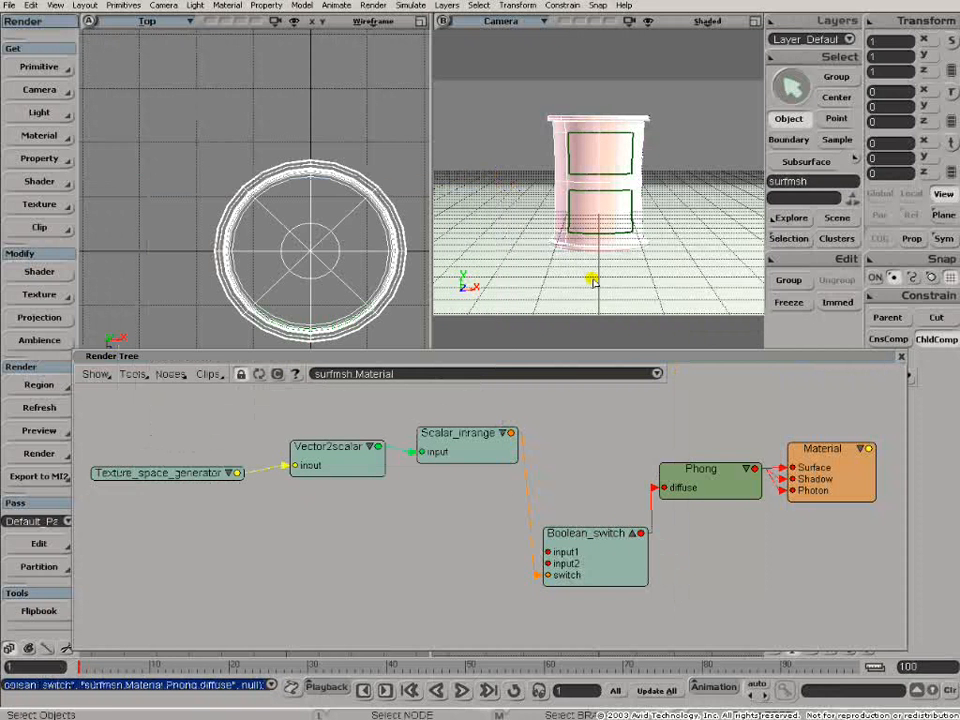
pyautogui.press('q')
pyautogui.moveTo(535, 95)
pyautogui.mouseDown()
pyautogui.moveTo(686, 250)
pyautogui.moveTo(683, 269)
pyautogui.mouseUp()
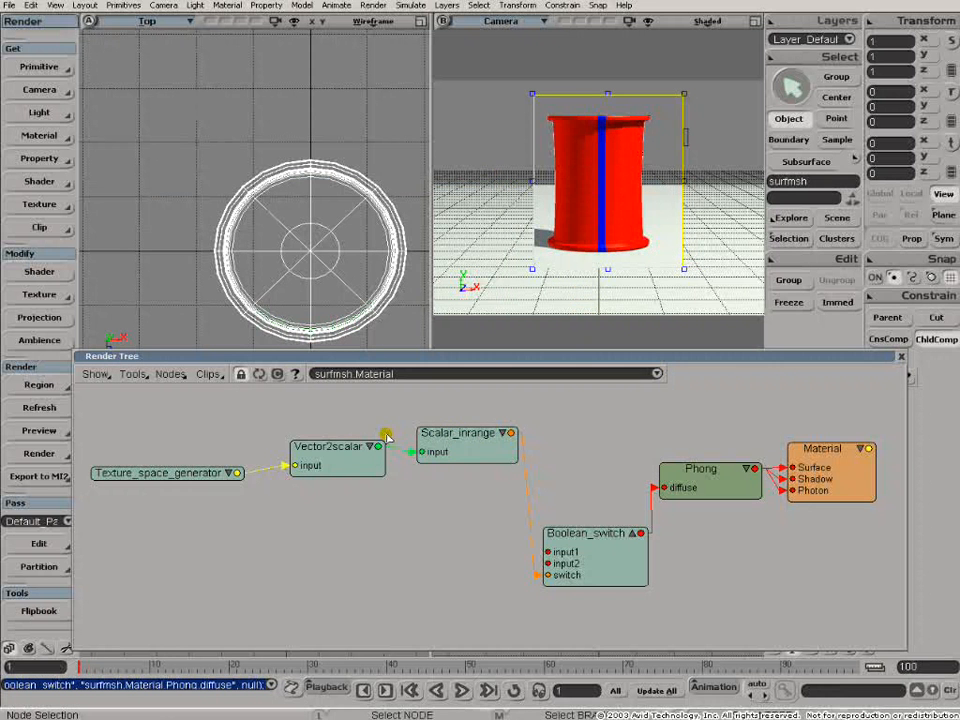
# - Set the Scalar_inrange node's minimum threshold to 0 and maximum threshold to 1
pyautogui.doubleClick(461, 435)
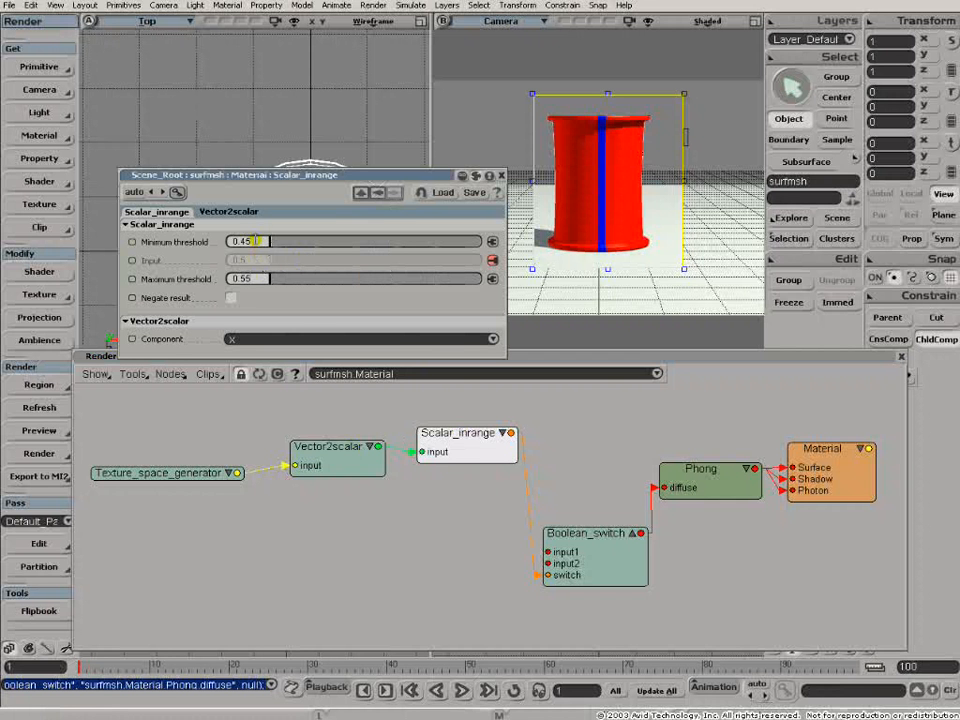
pyautogui.write('0')
pyautogui.press('Tab')
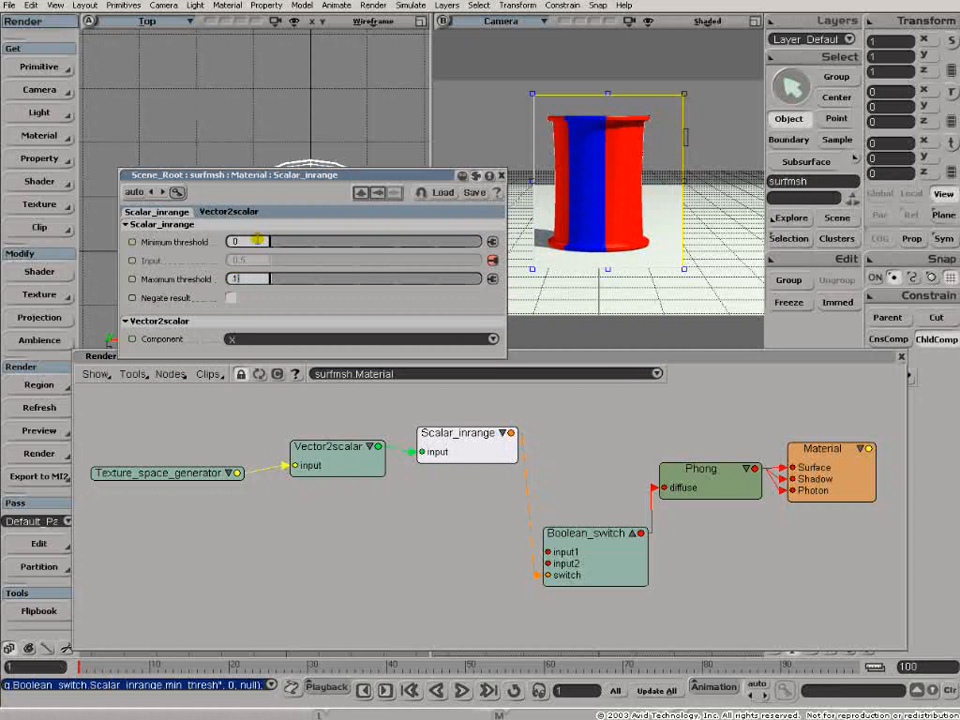
pyautogui.write('1')
pyautogui.press('Return')
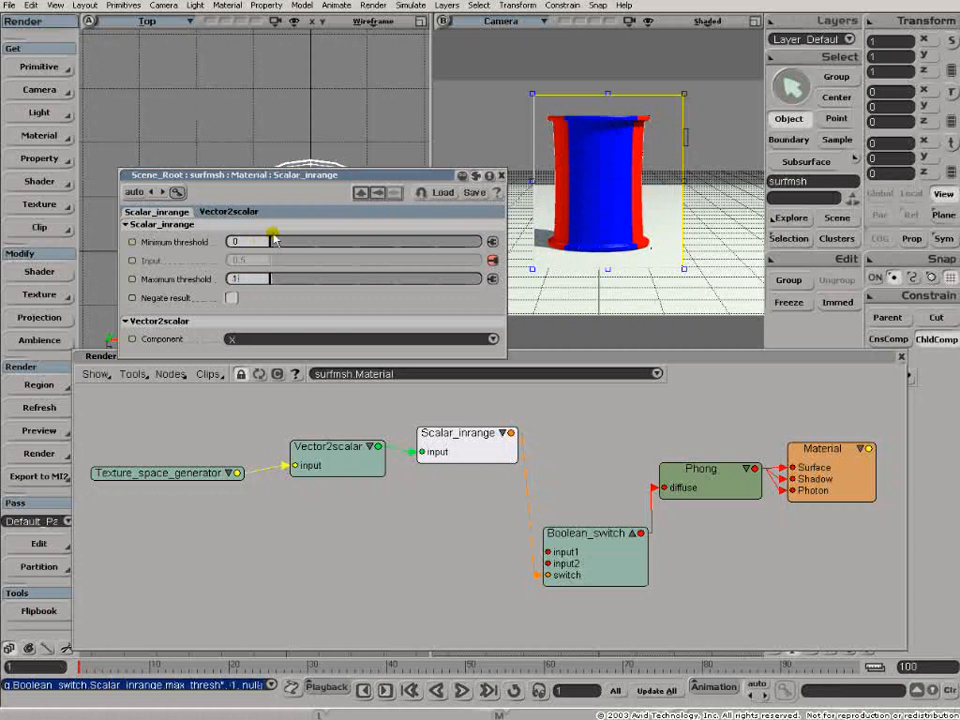
pyautogui.click(501, 175)
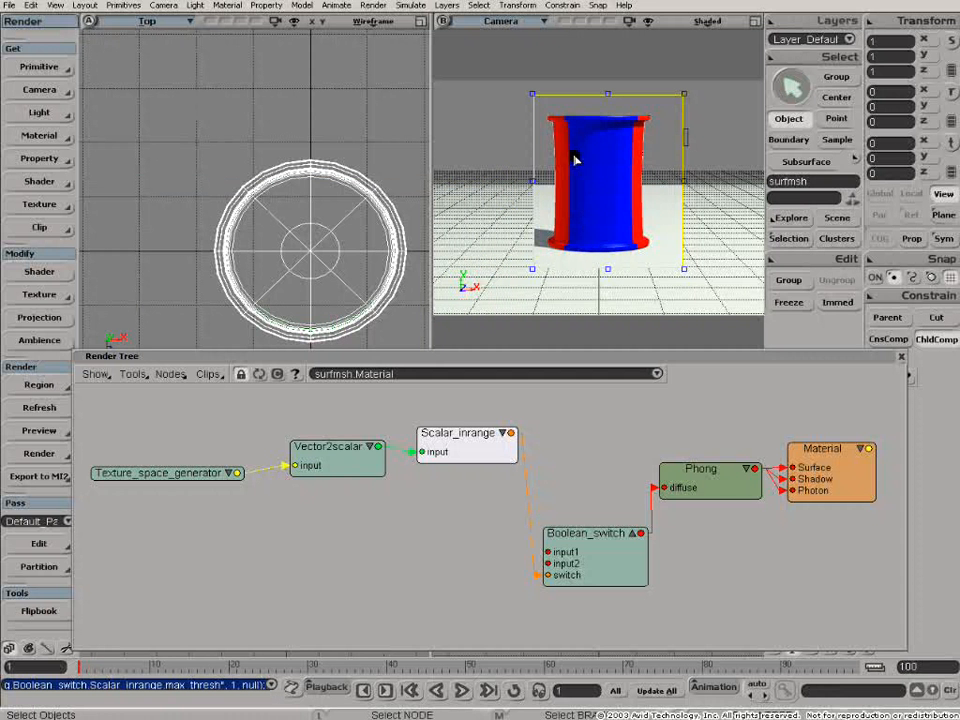
# - Change the Top viewport to the Front view for a closer look at the object
pyautogui.click(110, 20)
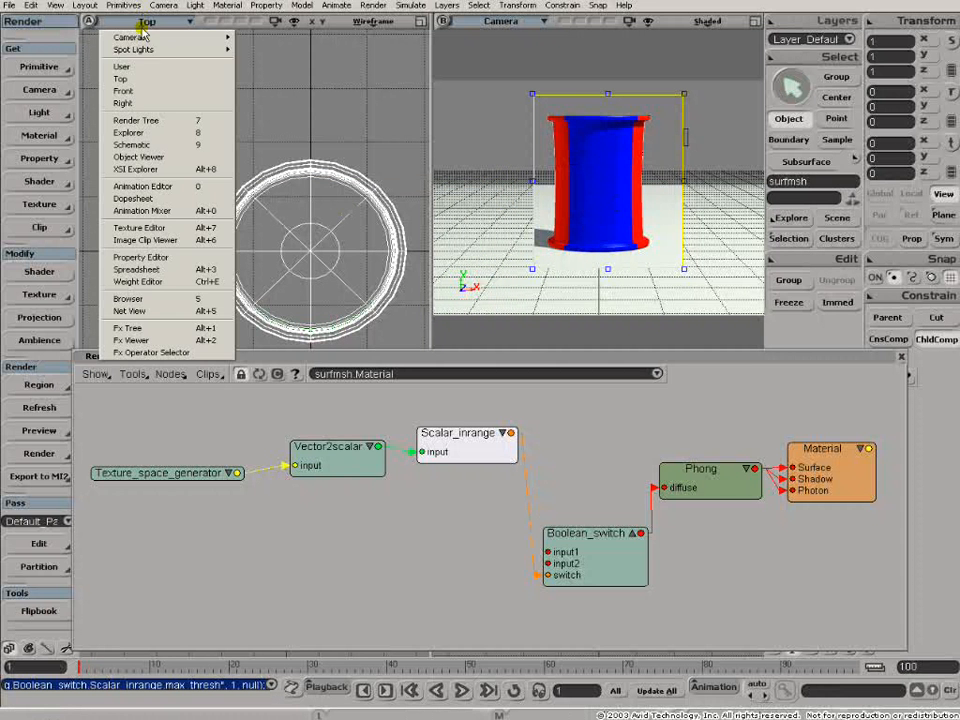
pyautogui.click(115, 90)
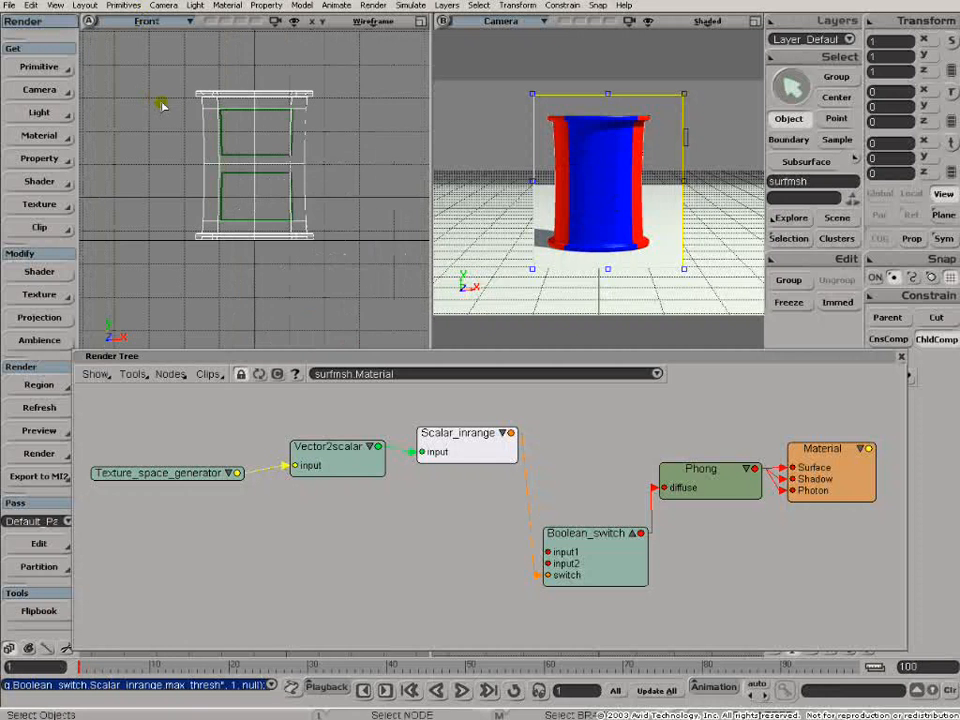
pyautogui.scroll(3, 271, 148)
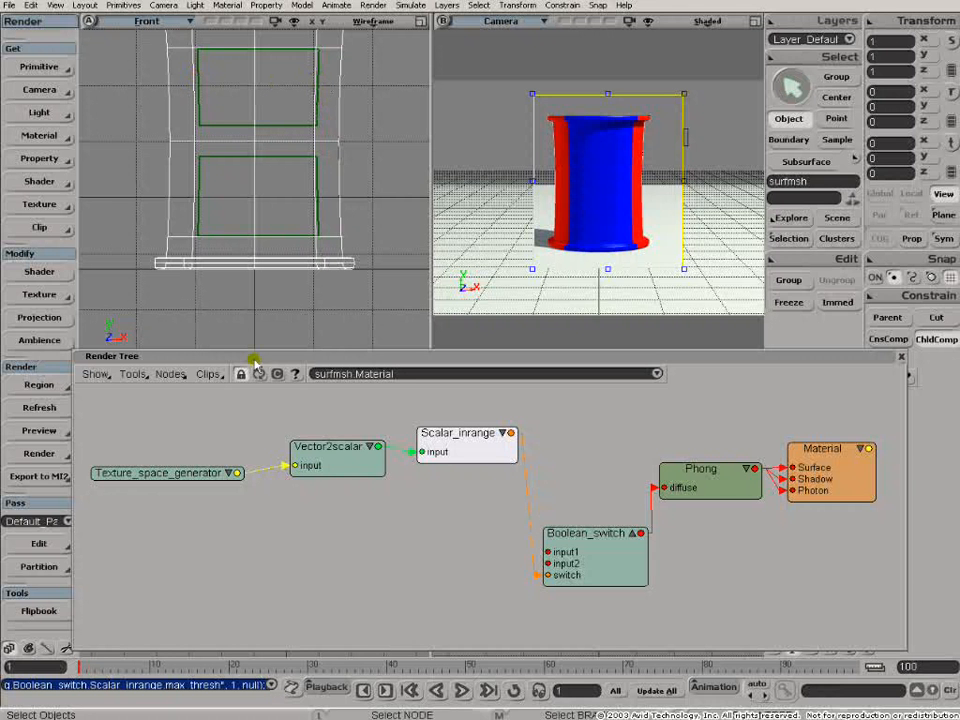
# - Set the Texture_space_generator node's texture space to Texture_Projection (UV)
pyautogui.click(163, 474)
pyautogui.doubleClick(163, 474)
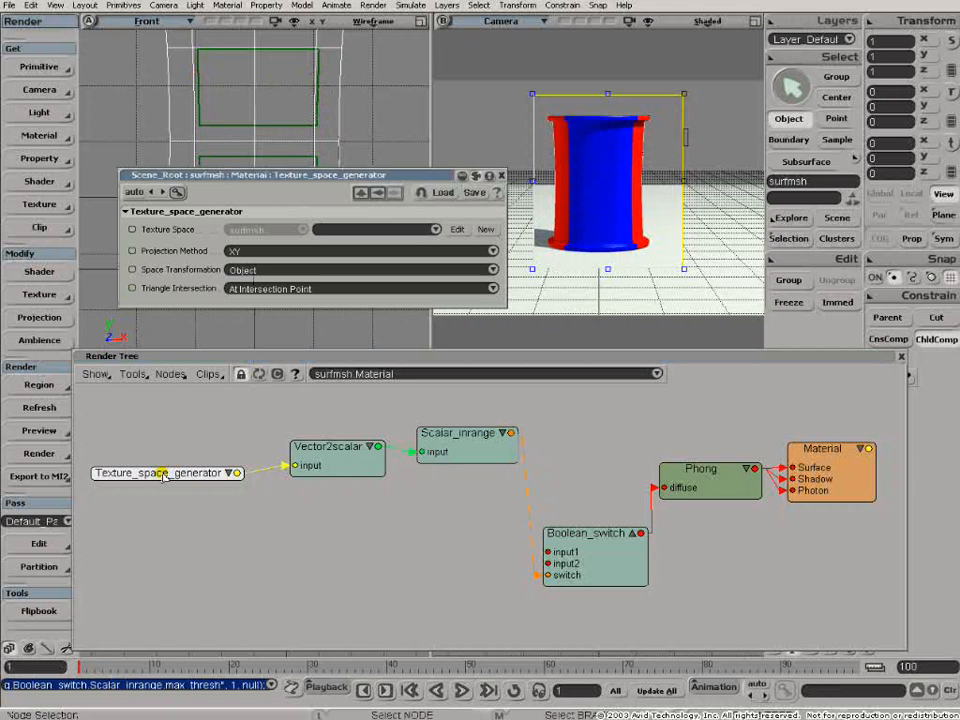
pyautogui.click(436, 230)
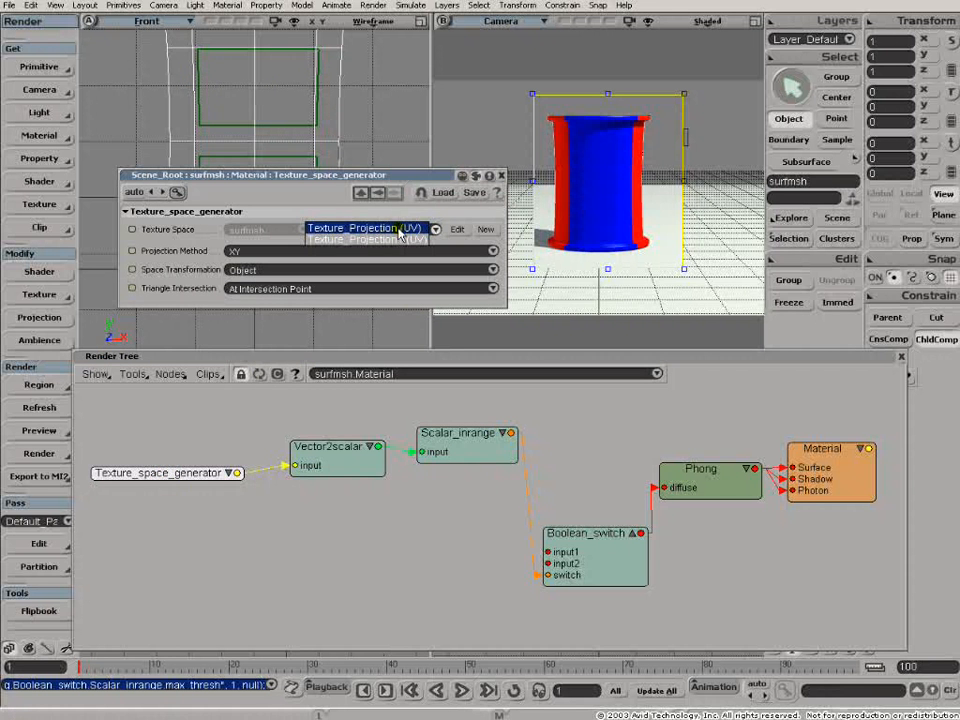
pyautogui.click(395, 229)
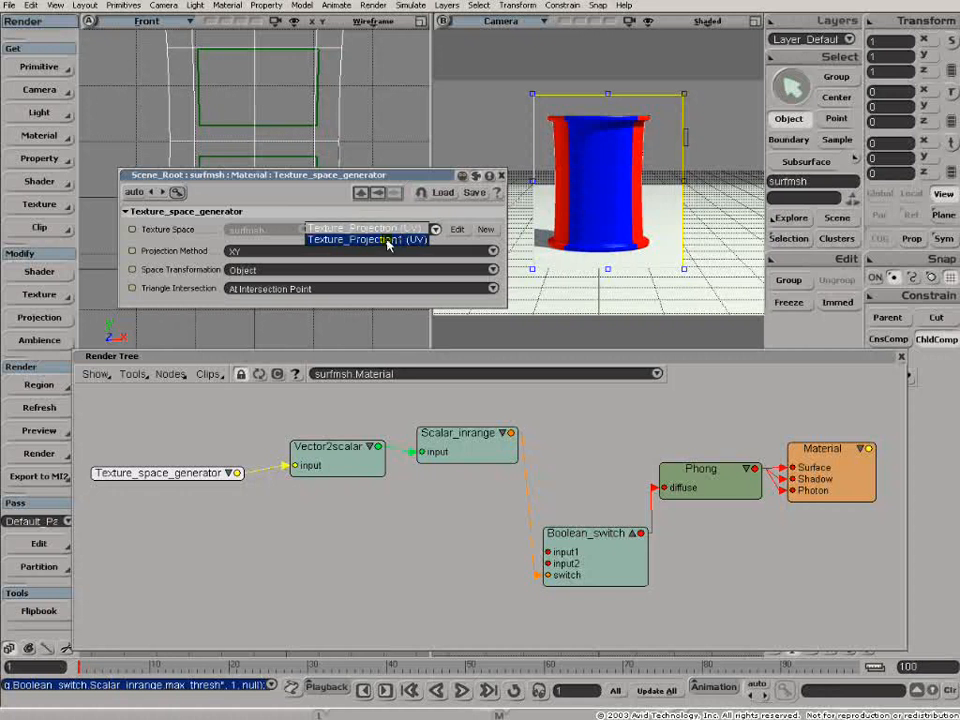
pyautogui.click(388, 240)
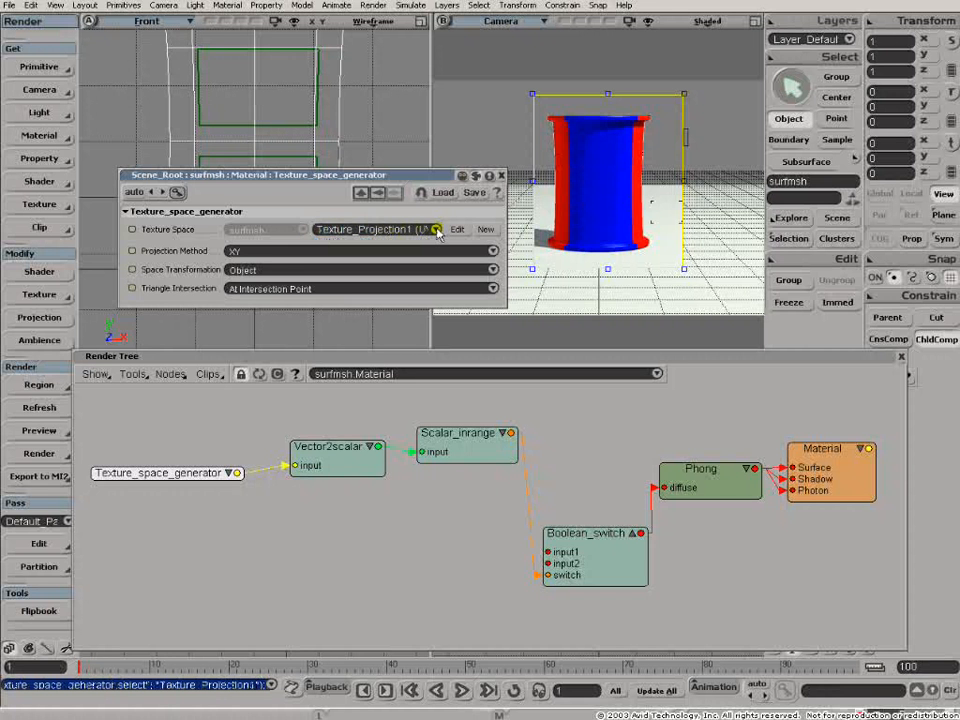
pyautogui.click(437, 232)
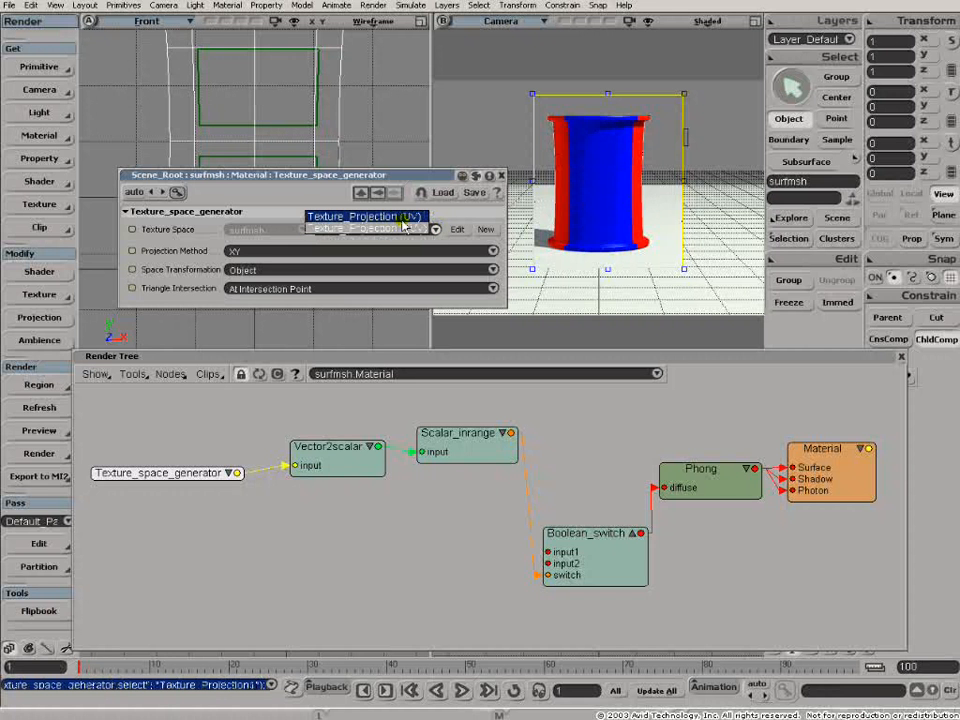
pyautogui.click(402, 218)
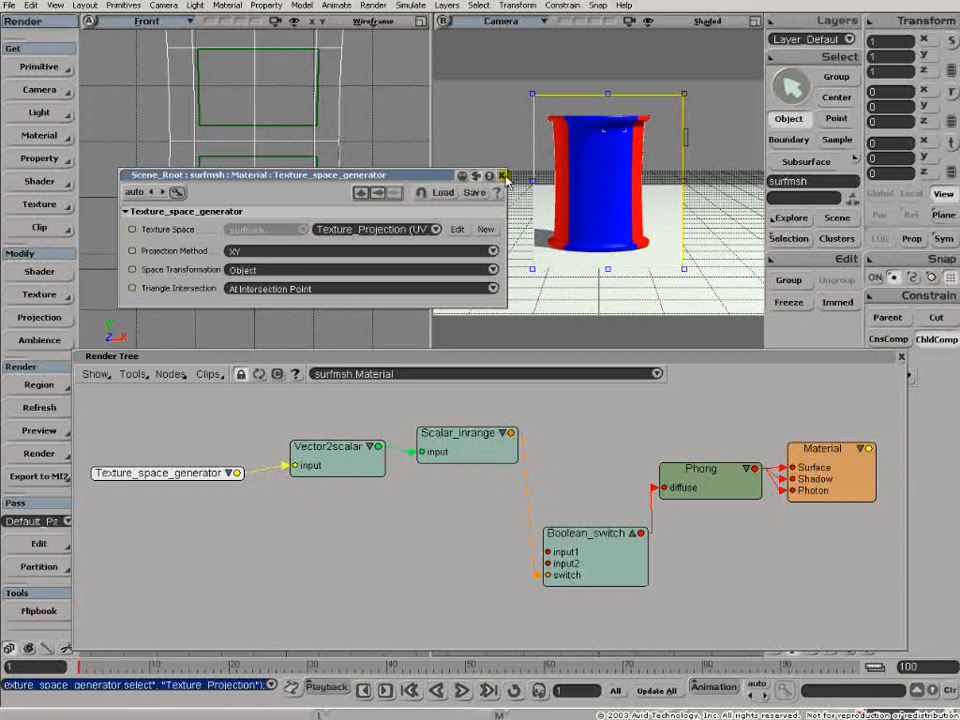
pyautogui.click(503, 176)
# - Set the Vector2scalar node's component to Y
pyautogui.doubleClick(300, 455)
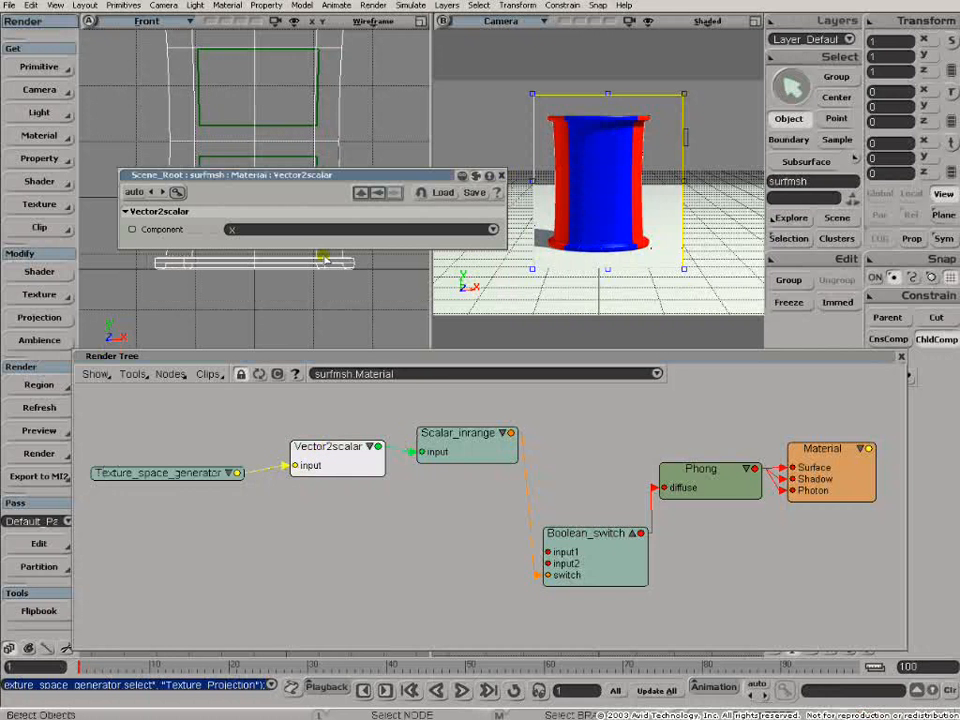
pyautogui.click(492, 229)
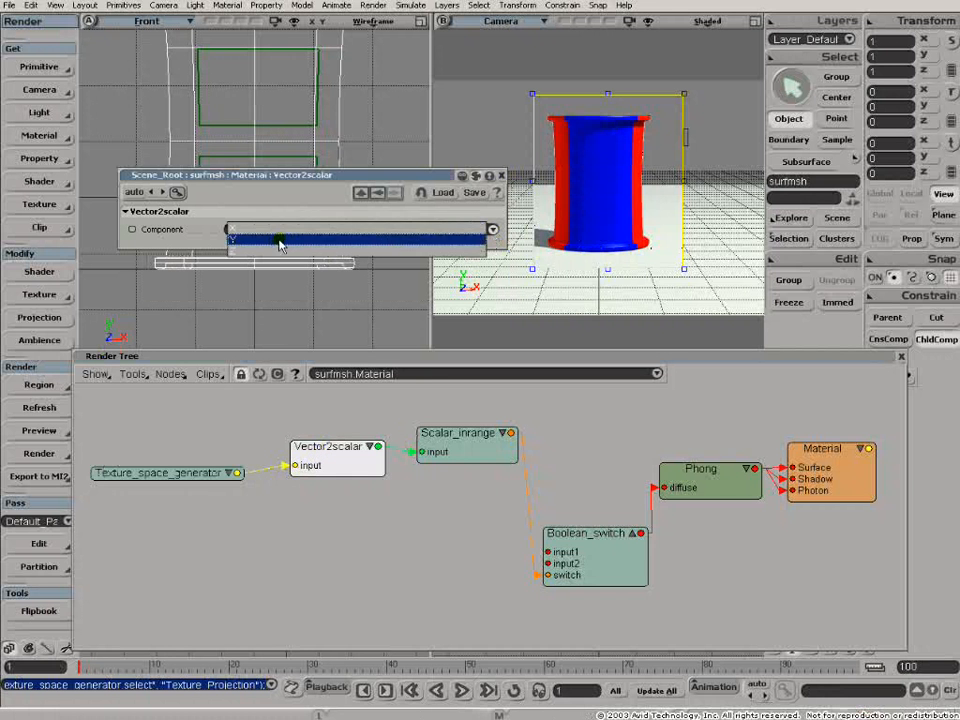
pyautogui.click(277, 244)
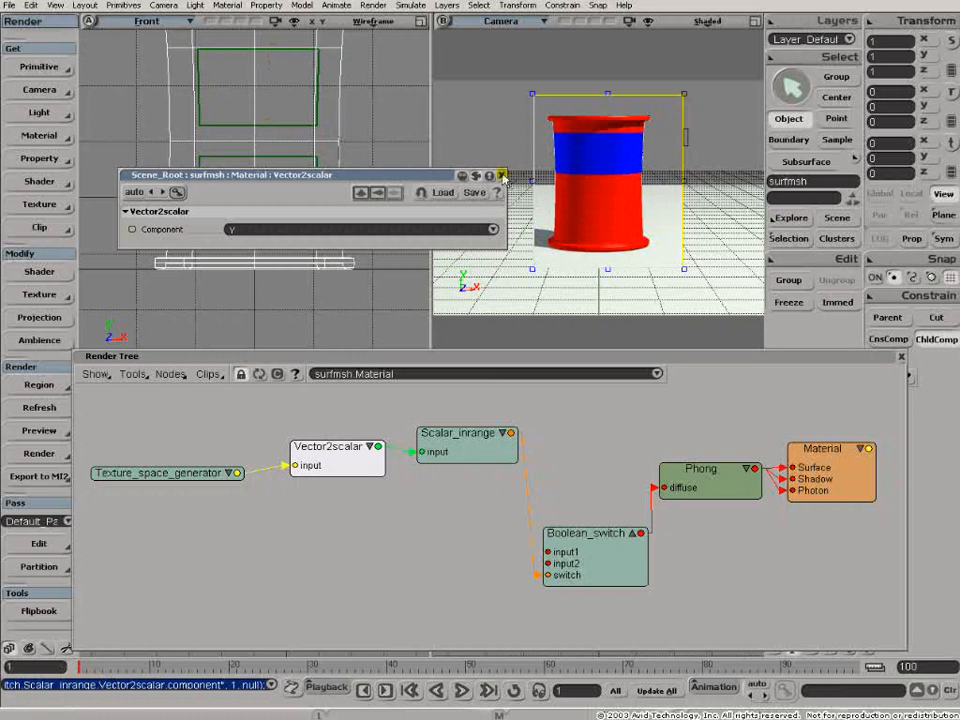
pyautogui.click(502, 176)
# - Line up the Phong, Boolean_switch and Texture_space_generator nodes in a row with the rest of the render tree
pyautogui.moveTo(681, 467); pyautogui.dragTo(707, 442)
pyautogui.moveTo(585, 540); pyautogui.dragTo(588, 447)
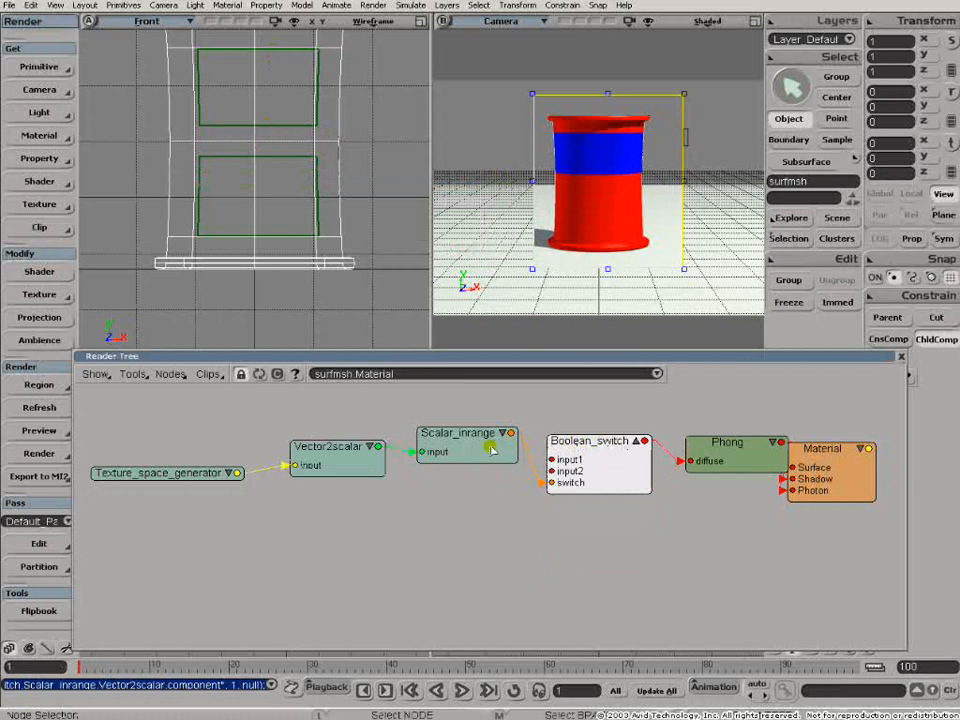
pyautogui.click(452, 438)
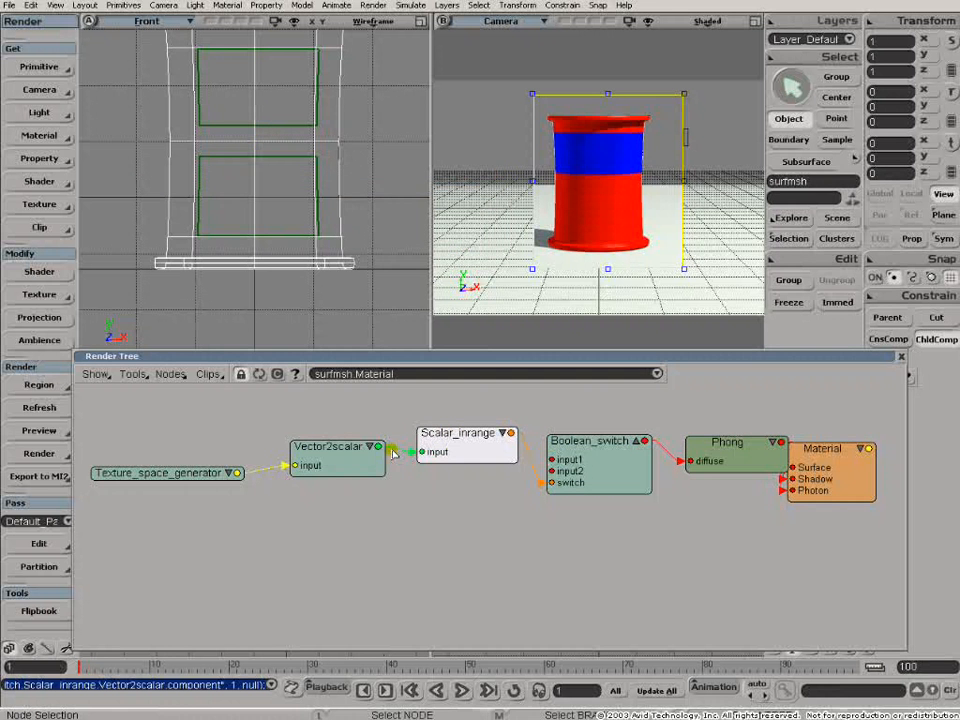
pyautogui.moveTo(194, 479); pyautogui.dragTo(180, 468)
# - Duplicate the Texture_space_generator, Vector2scalar and Scalar_inrange branch and place the copy beneath the original
pyautogui.click(437, 437)
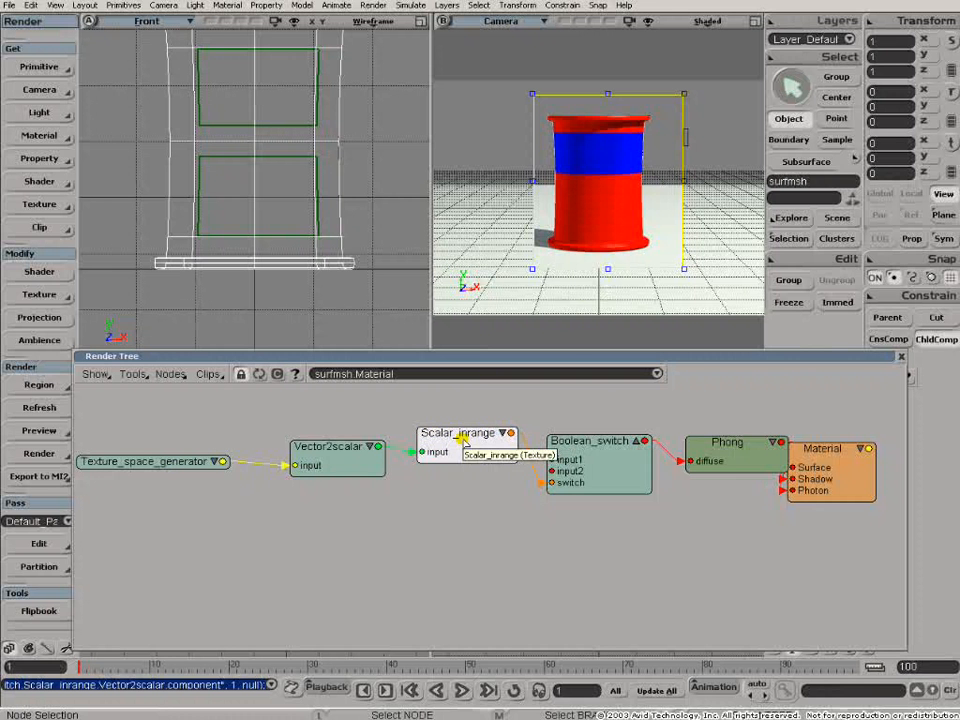
pyautogui.click(461, 553)
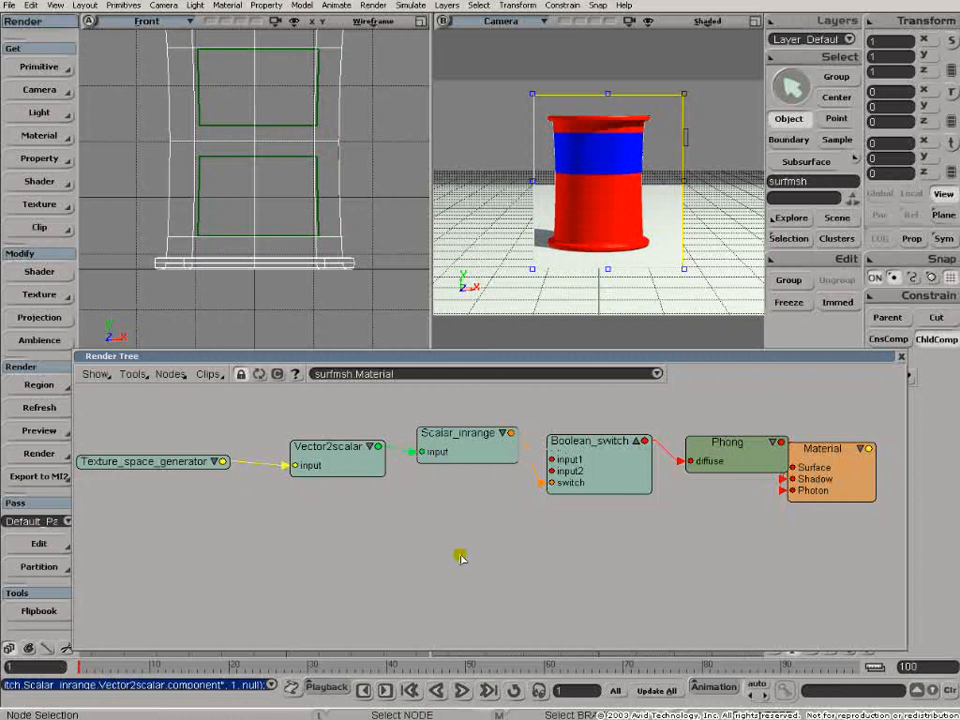
pyautogui.hotkey('ctrl', 'v')
pyautogui.moveTo(155, 607); pyautogui.dragTo(133, 559)
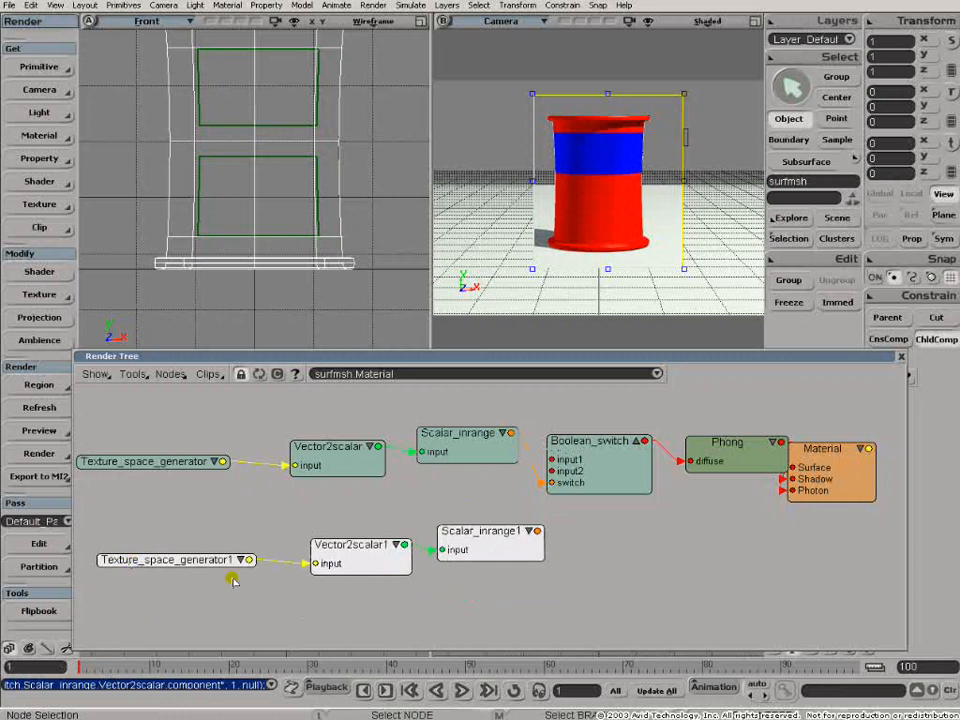
pyautogui.click(445, 622)
# - Tidy the node layout and connect the duplicated Scalar_inrange1 output to the Boolean_switch node's switch input
pyautogui.moveTo(327, 545); pyautogui.dragTo(309, 538)
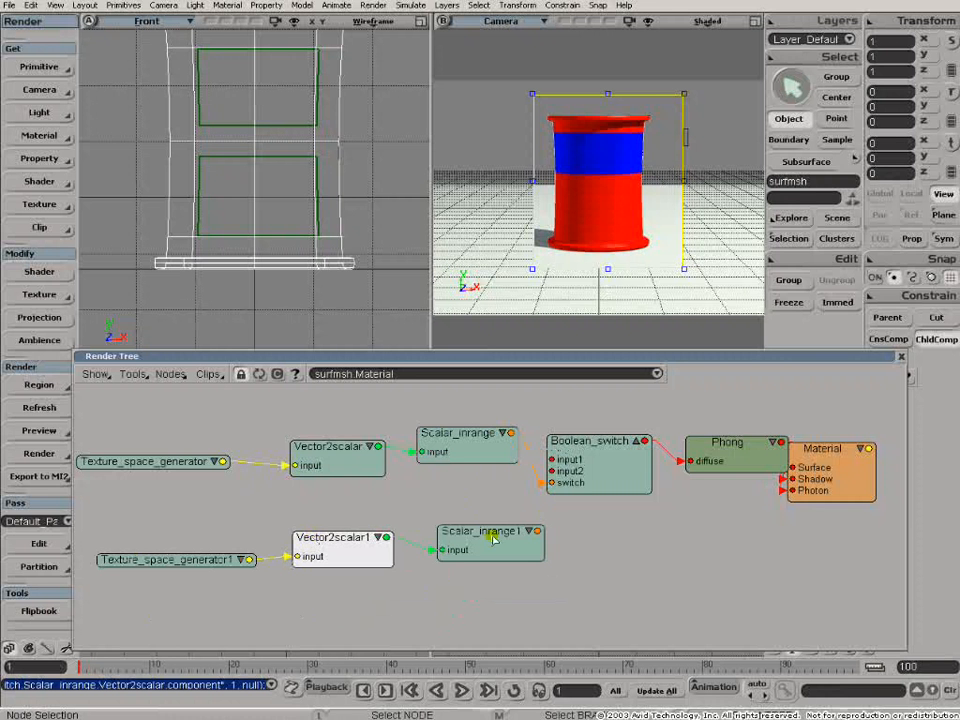
pyautogui.moveTo(493, 539); pyautogui.dragTo(483, 538)
pyautogui.moveTo(580, 451); pyautogui.dragTo(585, 445)
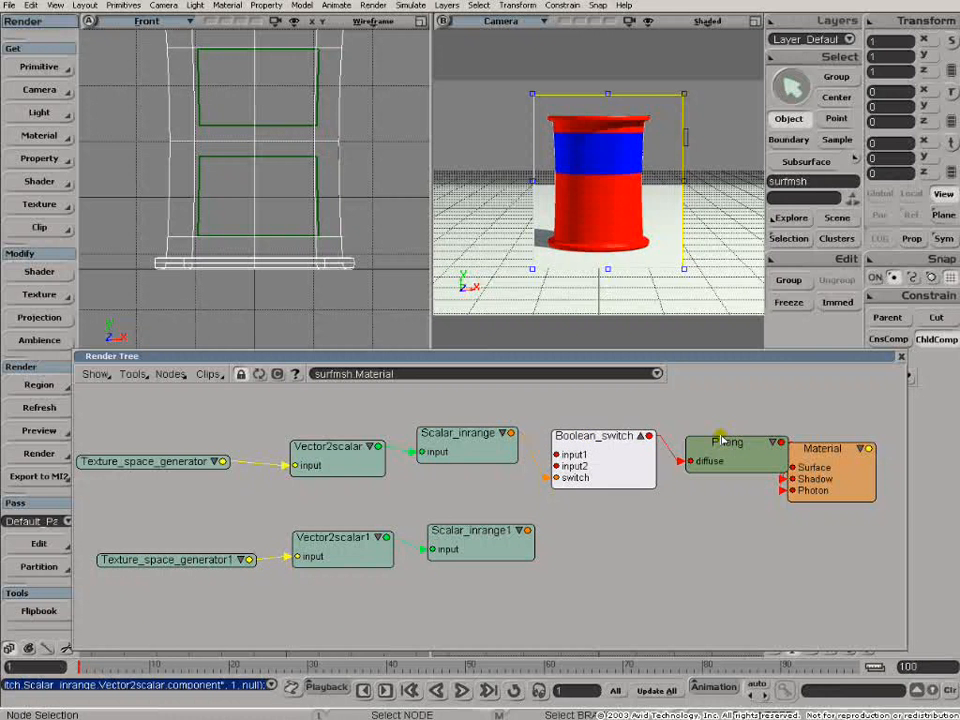
pyautogui.moveTo(722, 440); pyautogui.dragTo(730, 433)
pyautogui.moveTo(479, 537); pyautogui.dragTo(480, 534)
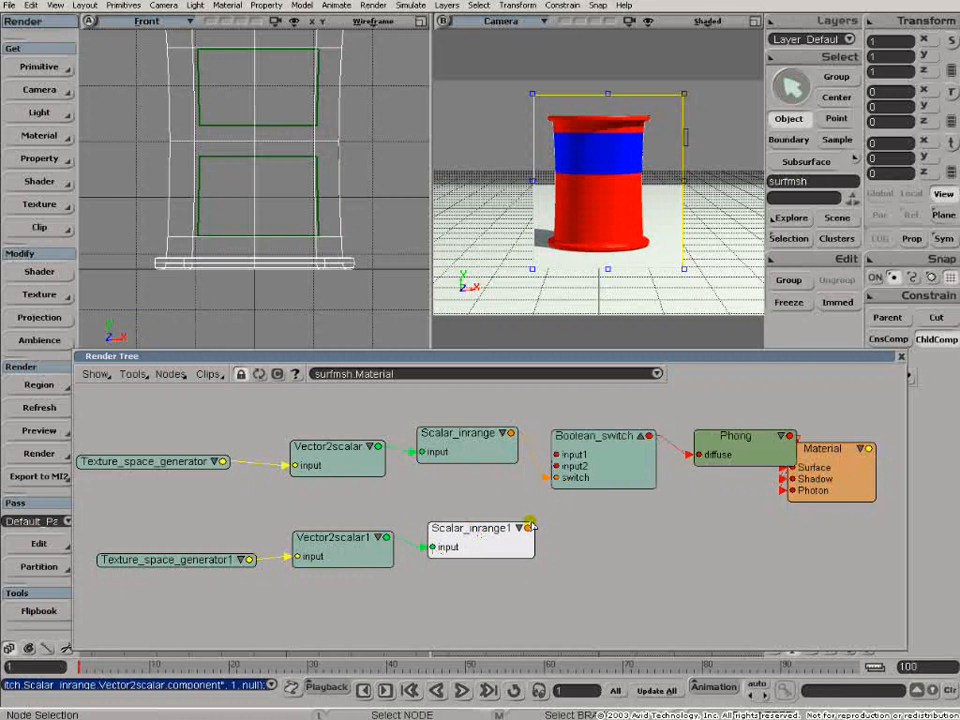
pyautogui.moveTo(528, 528); pyautogui.dragTo(556, 477)
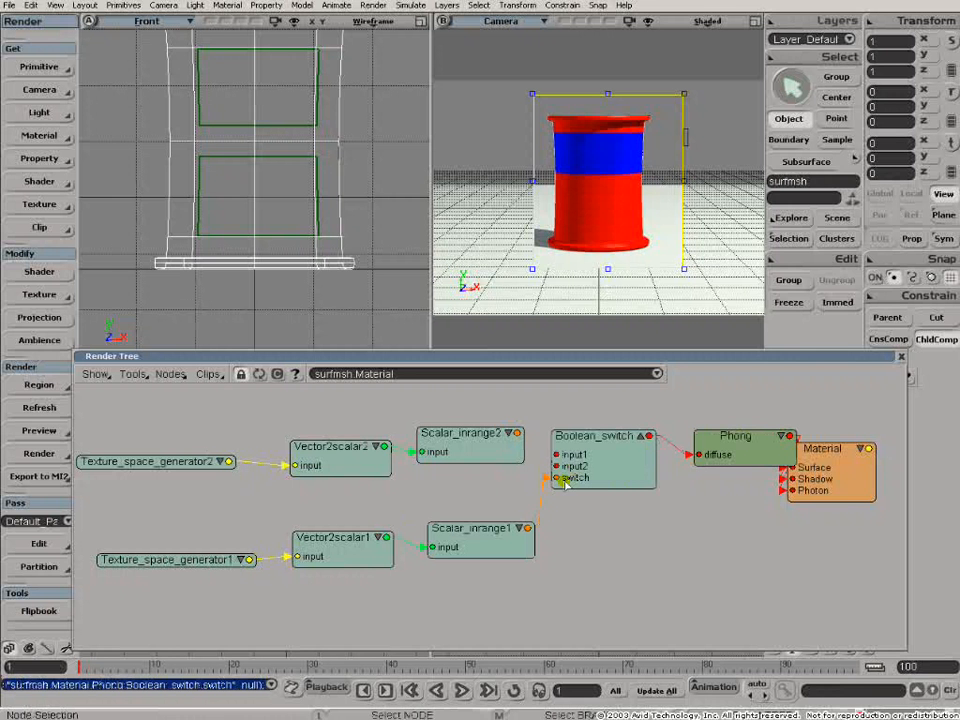
# - Check the Texture_space_generator1 properties and set the Vector2scalar1 node's component to X
pyautogui.doubleClick(243, 561)
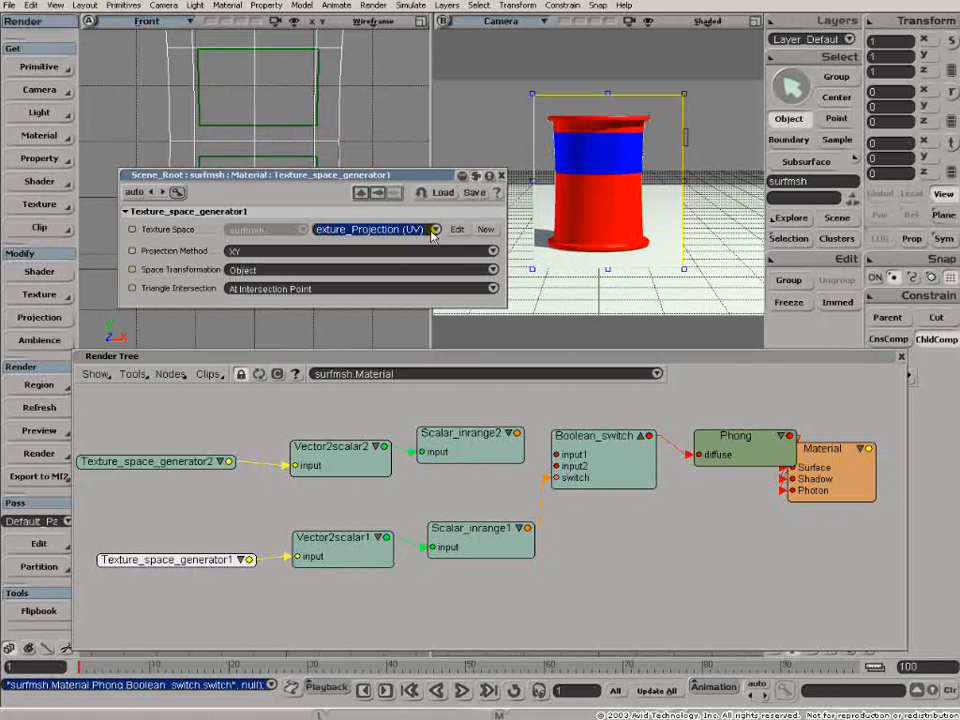
pyautogui.click(339, 556)
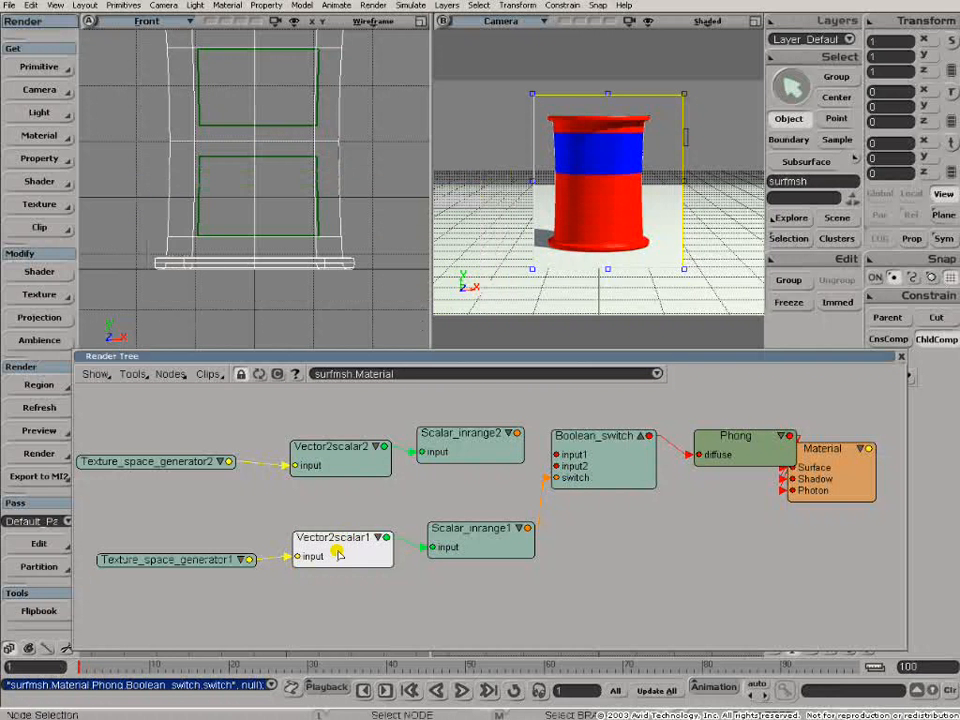
pyautogui.doubleClick(339, 556)
pyautogui.click(492, 229)
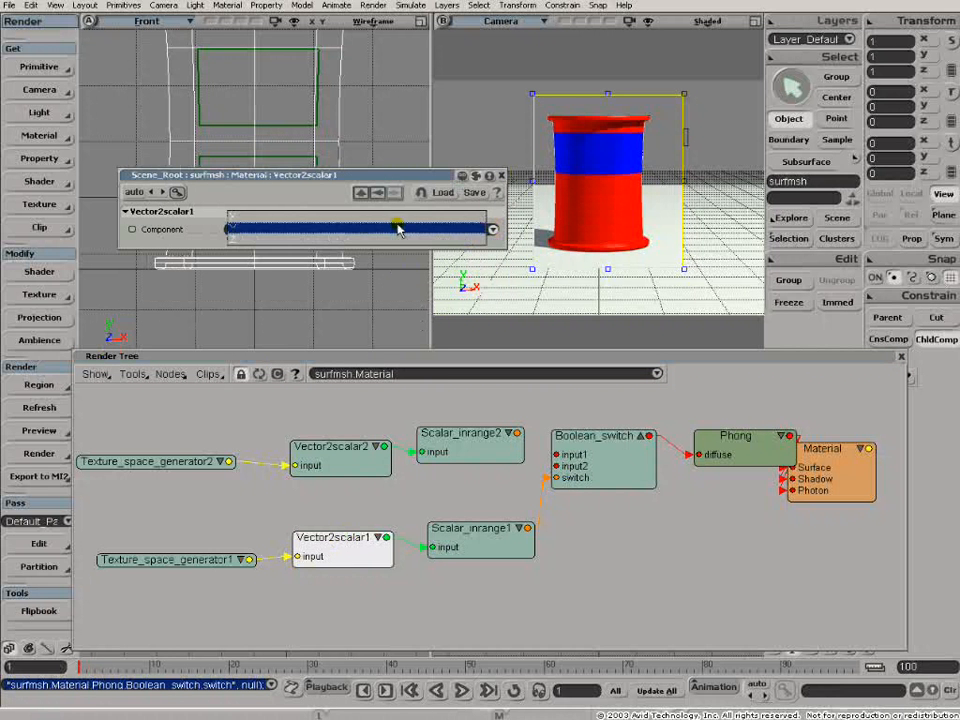
pyautogui.click(398, 228)
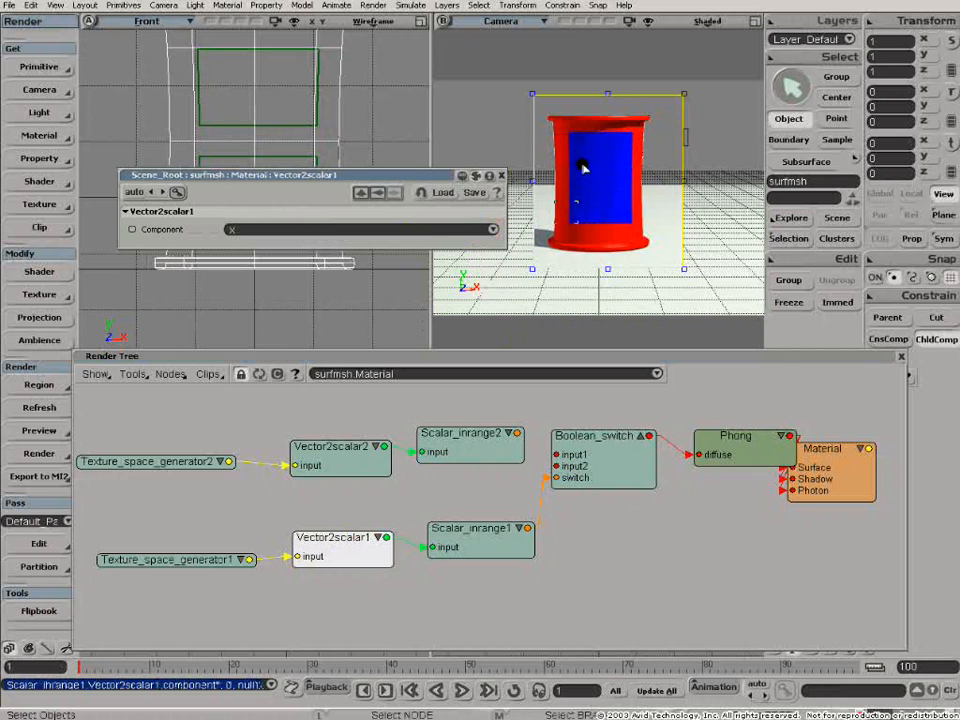
pyautogui.click(501, 175)
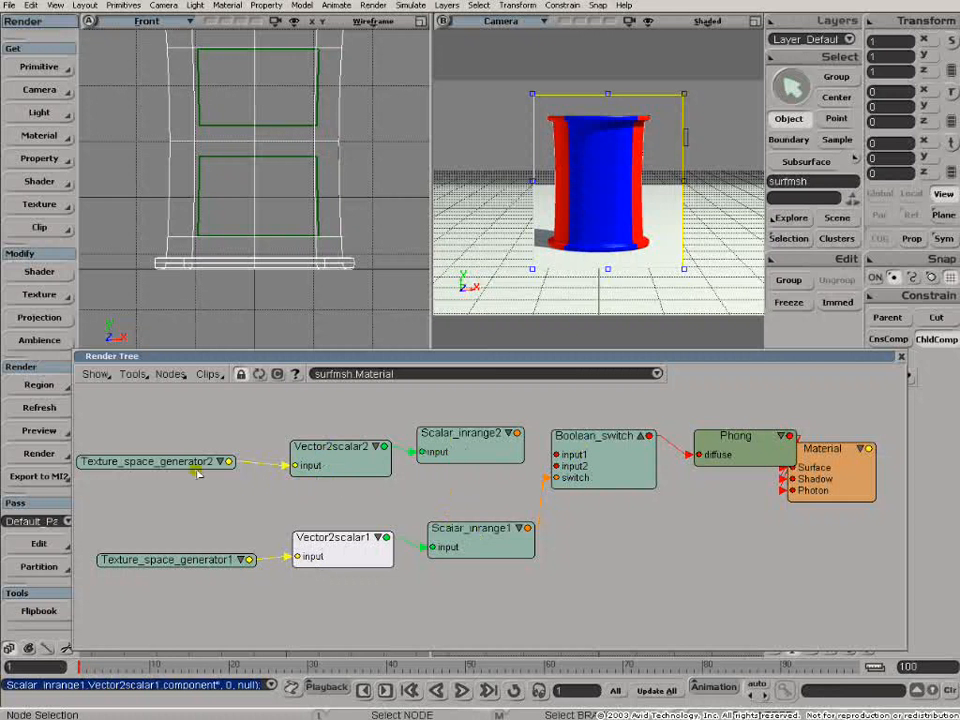
# - Move the nodes of both texture-space branches farther from Boolean_switch to make room between them
pyautogui.moveTo(178, 466); pyautogui.dragTo(135, 462)
pyautogui.moveTo(312, 454); pyautogui.dragTo(259, 455)
pyautogui.moveTo(410, 444); pyautogui.dragTo(373, 446)
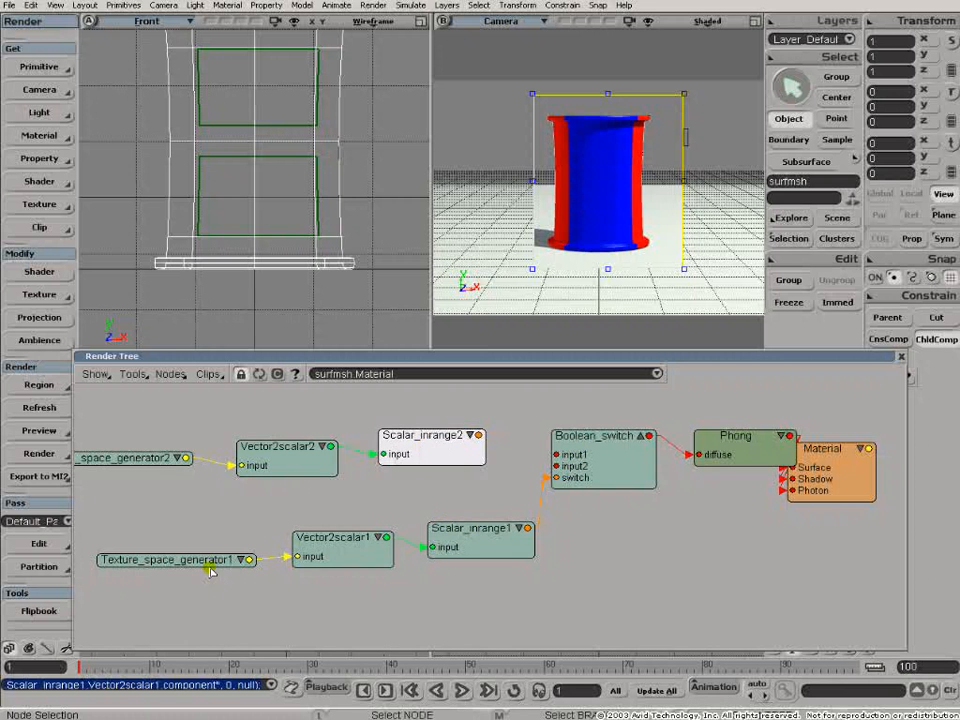
pyautogui.moveTo(208, 566); pyautogui.dragTo(150, 568)
pyautogui.moveTo(300, 548); pyautogui.dragTo(258, 547)
pyautogui.moveTo(450, 540); pyautogui.dragTo(412, 535)
# - Add a Boolean Logic math node to the render tree and place it below Boolean_switch
pyautogui.click(170, 374)
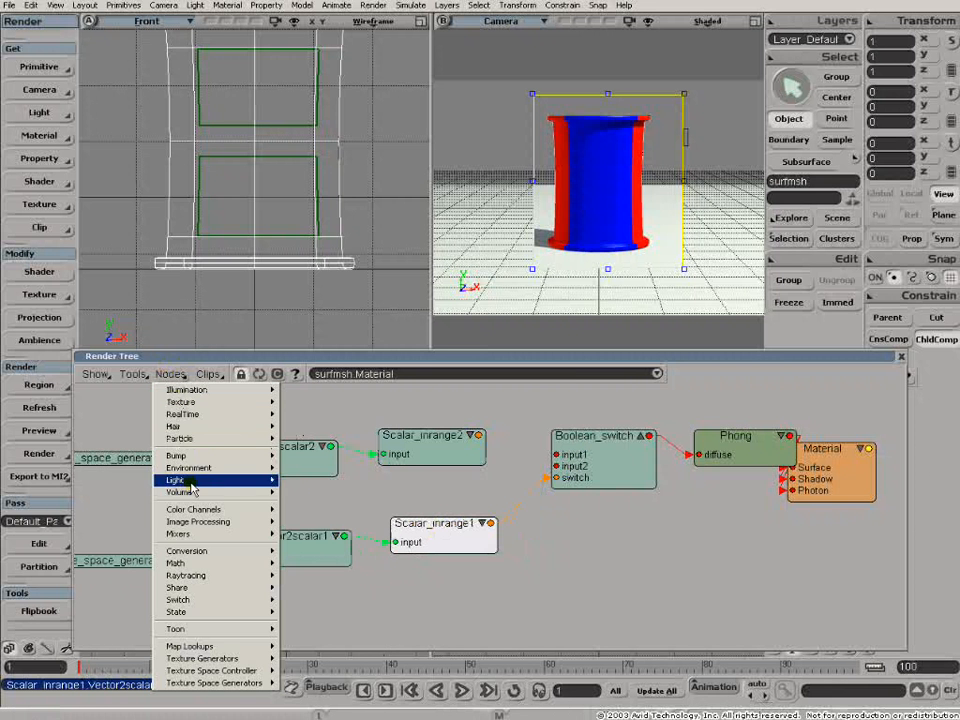
pyautogui.moveTo(214, 563)
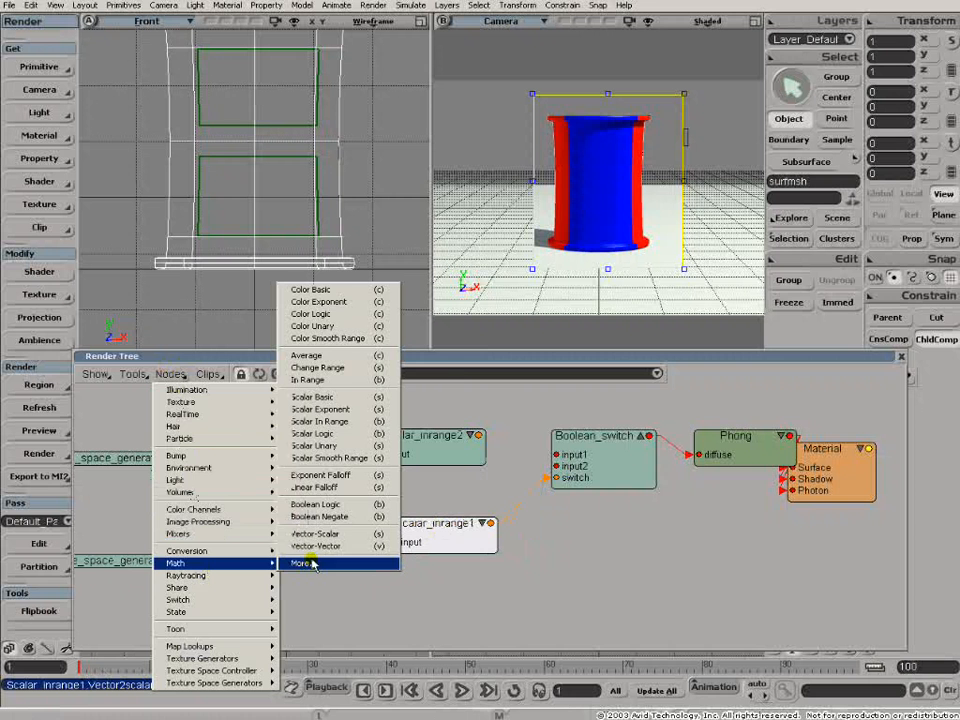
pyautogui.click(318, 504)
pyautogui.moveTo(340, 402); pyautogui.dragTo(668, 571)
pyautogui.click(673, 570)
pyautogui.moveTo(603, 576)
pyautogui.mouseDown()
pyautogui.moveTo(611, 545)
pyautogui.moveTo(609, 553)
pyautogui.mouseUp()
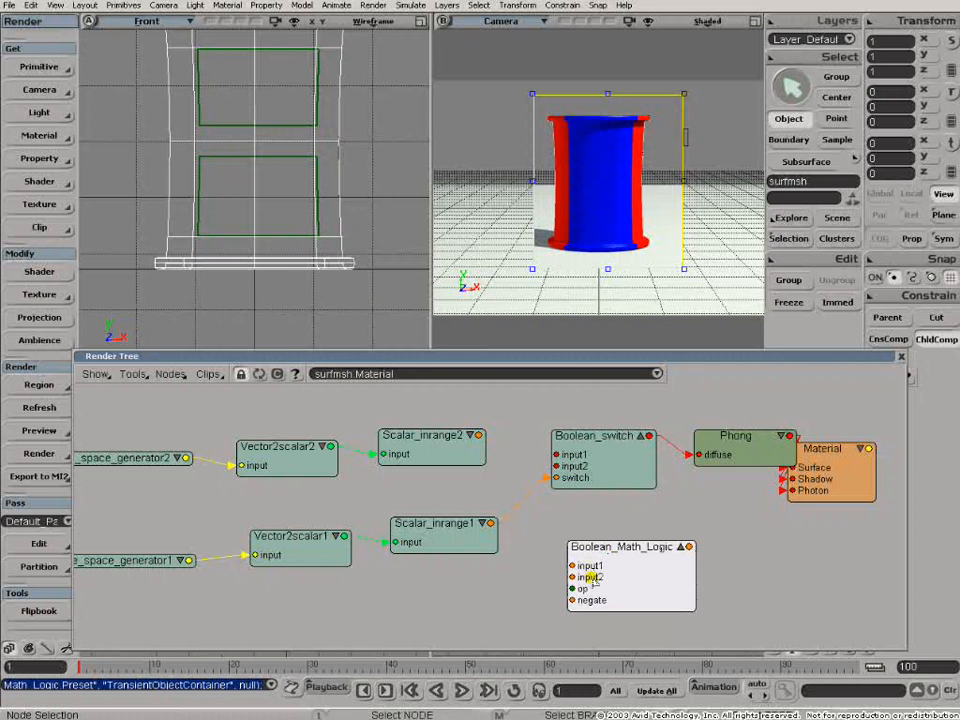
# - Set the Boolean_Math_Logic operation to And, with Scalar_inrange2 connected to its input1 and Scalar_inrange1 to its input2
pyautogui.doubleClick(602, 547)
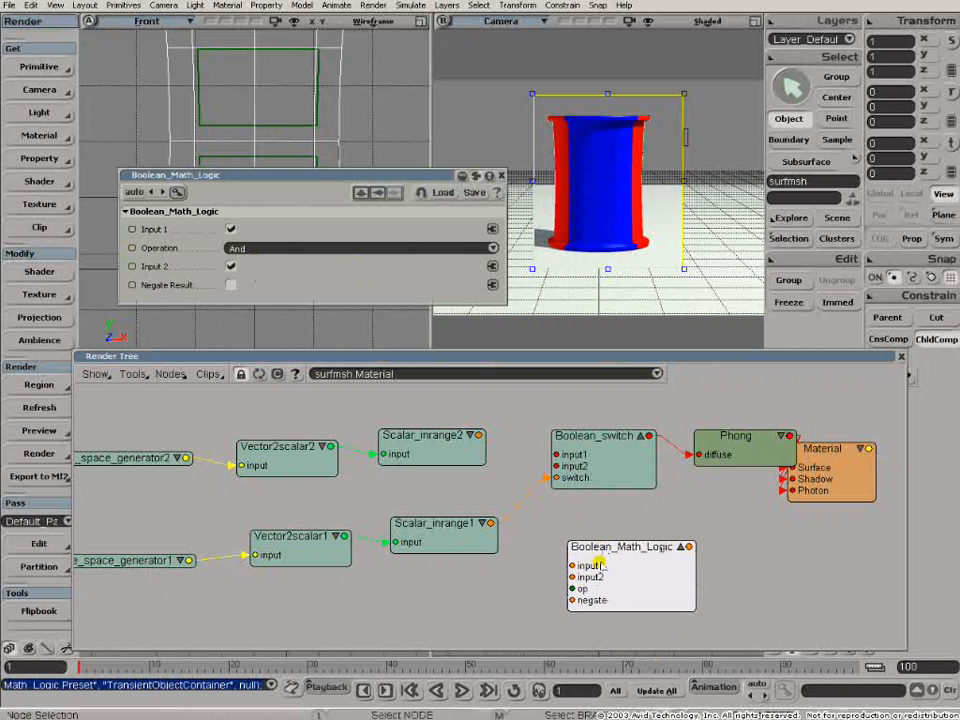
pyautogui.click(493, 248)
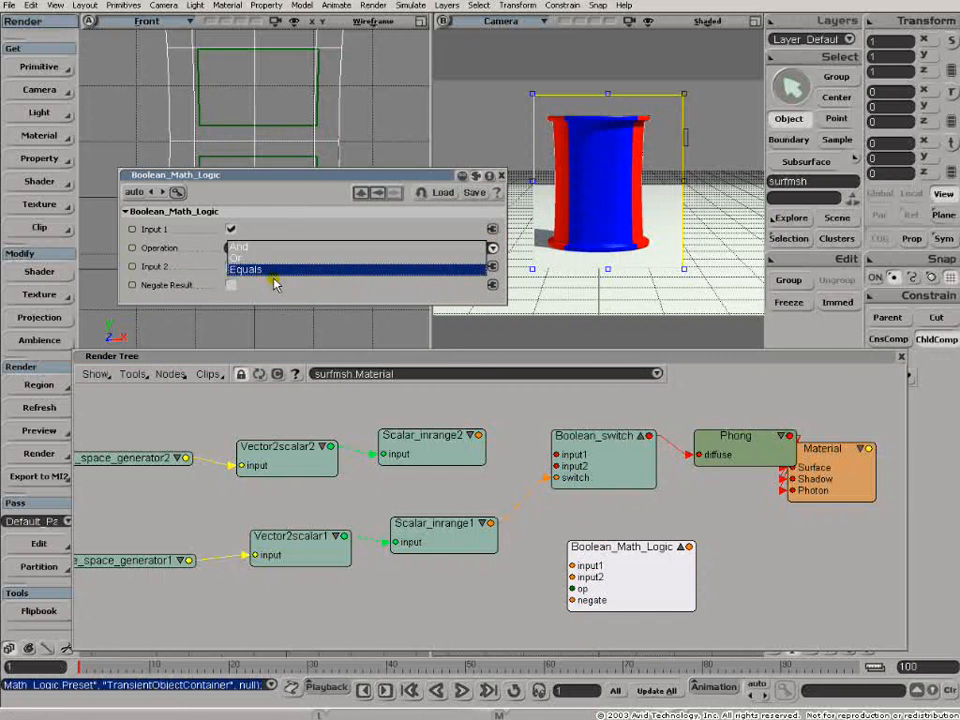
pyautogui.click(264, 247)
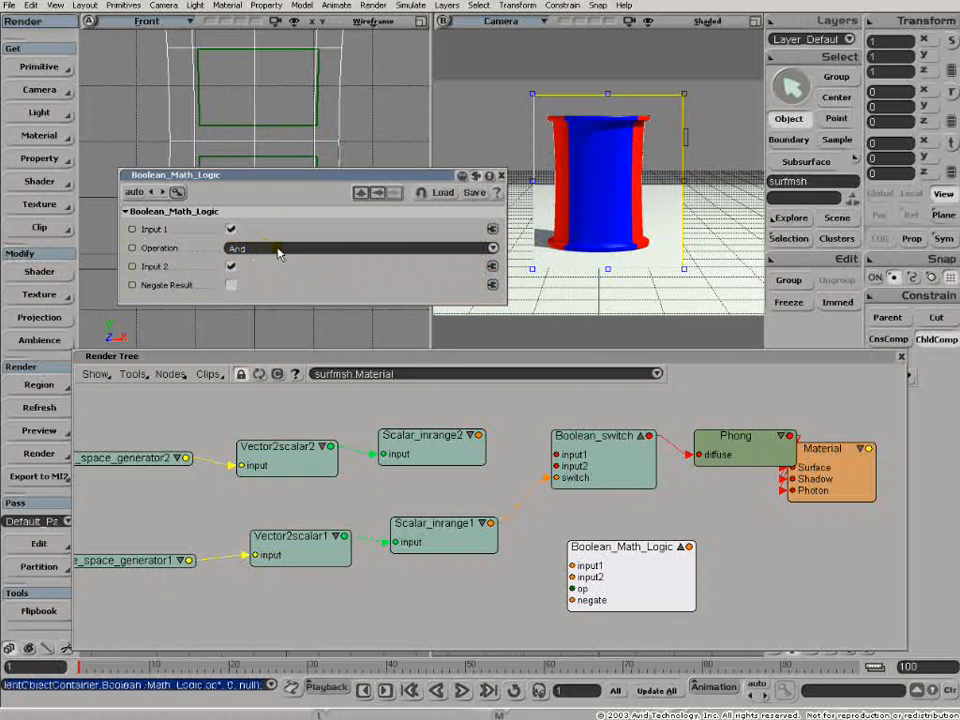
pyautogui.click(502, 175)
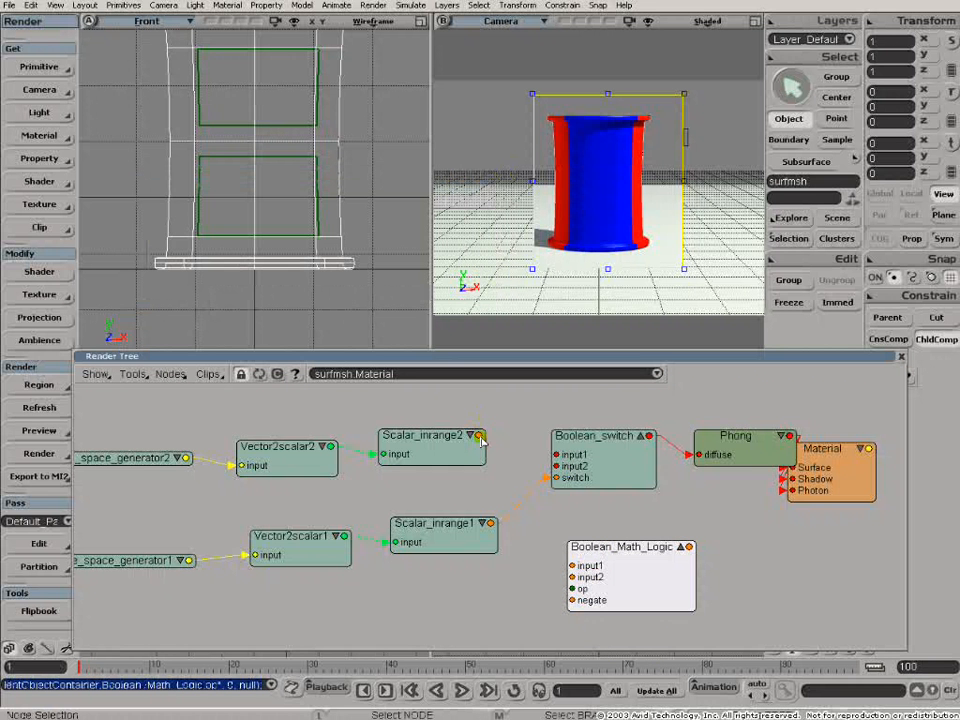
pyautogui.moveTo(481, 437); pyautogui.dragTo(572, 566)
pyautogui.moveTo(491, 524); pyautogui.dragTo(586, 578)
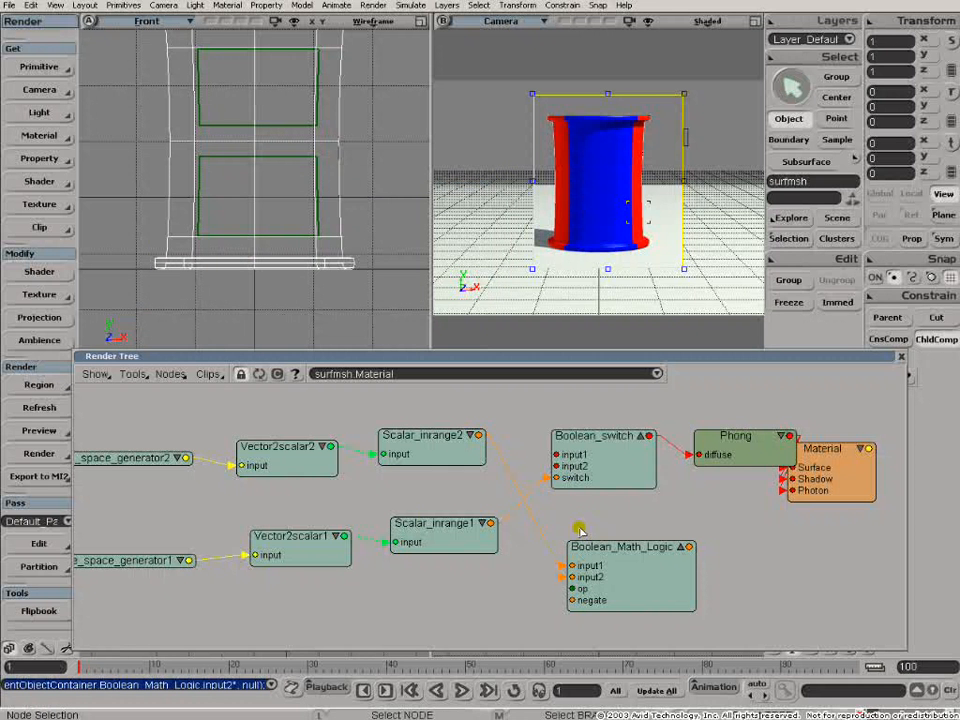
# - Space out the Vector2scalar and Scalar_inrange nodes and connect Boolean_Math_Logic's output to the Boolean_switch node's switch input
pyautogui.click(281, 545)
pyautogui.moveTo(281, 545); pyautogui.dragTo(251, 548)
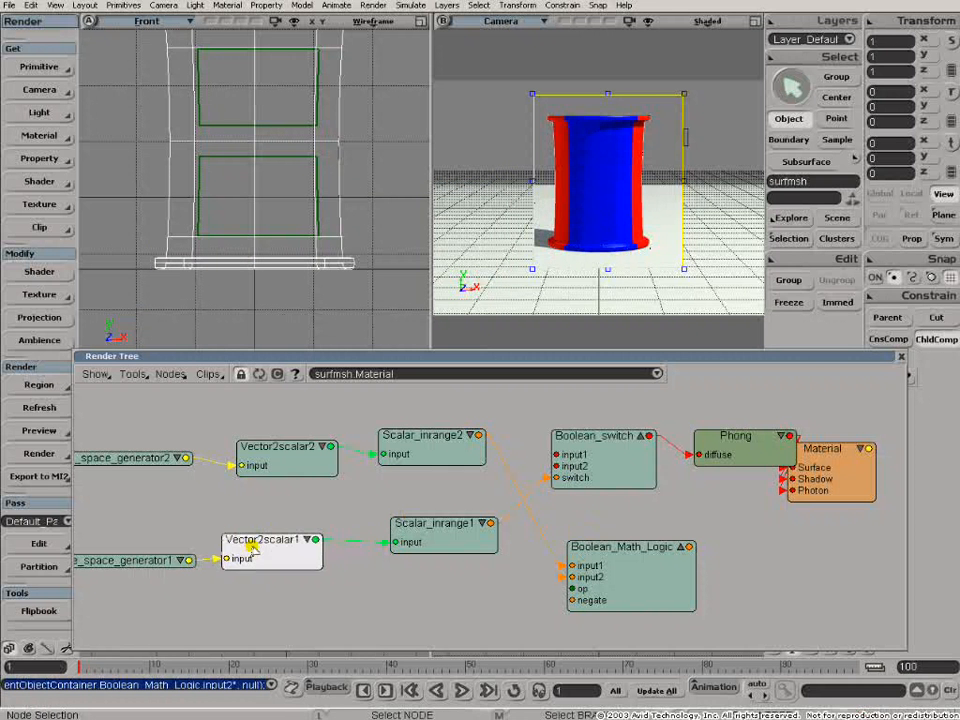
pyautogui.moveTo(285, 450); pyautogui.dragTo(264, 447)
pyautogui.moveTo(428, 444); pyautogui.dragTo(391, 437)
pyautogui.moveTo(432, 522); pyautogui.dragTo(409, 520)
pyautogui.moveTo(683, 560); pyautogui.dragTo(576, 482)
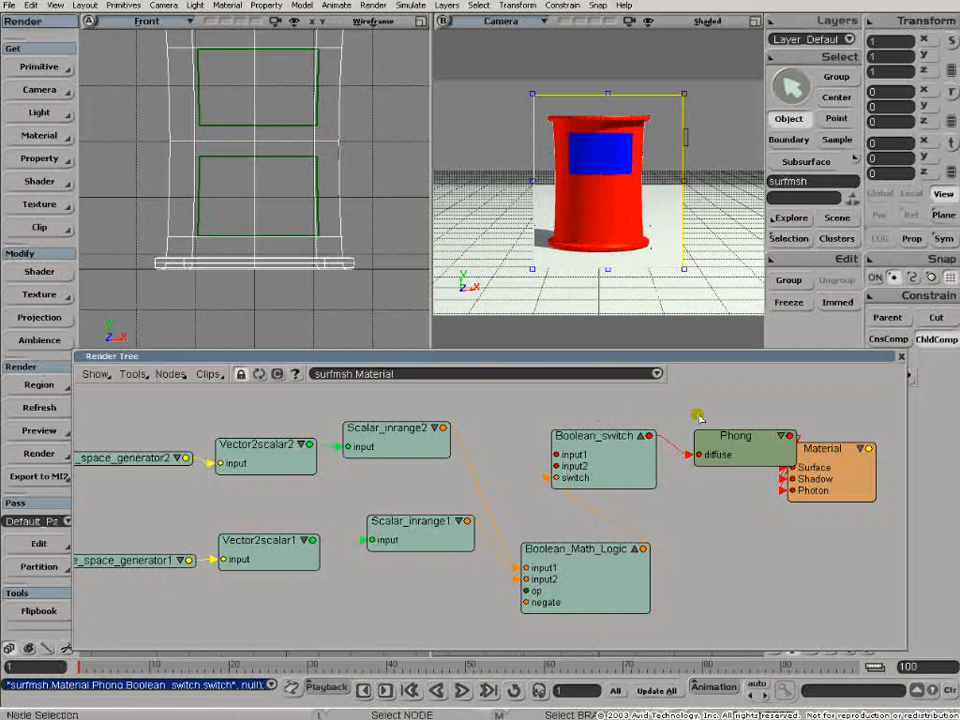
# - Spread the Material, Phong and Boolean_switch nodes apart and open the Boolean_switch properties
pyautogui.moveTo(838, 483); pyautogui.dragTo(908, 474)
pyautogui.moveTo(745, 440); pyautogui.dragTo(815, 415)
pyautogui.moveTo(608, 445); pyautogui.dragTo(621, 434)
pyautogui.doubleClick(621, 434)
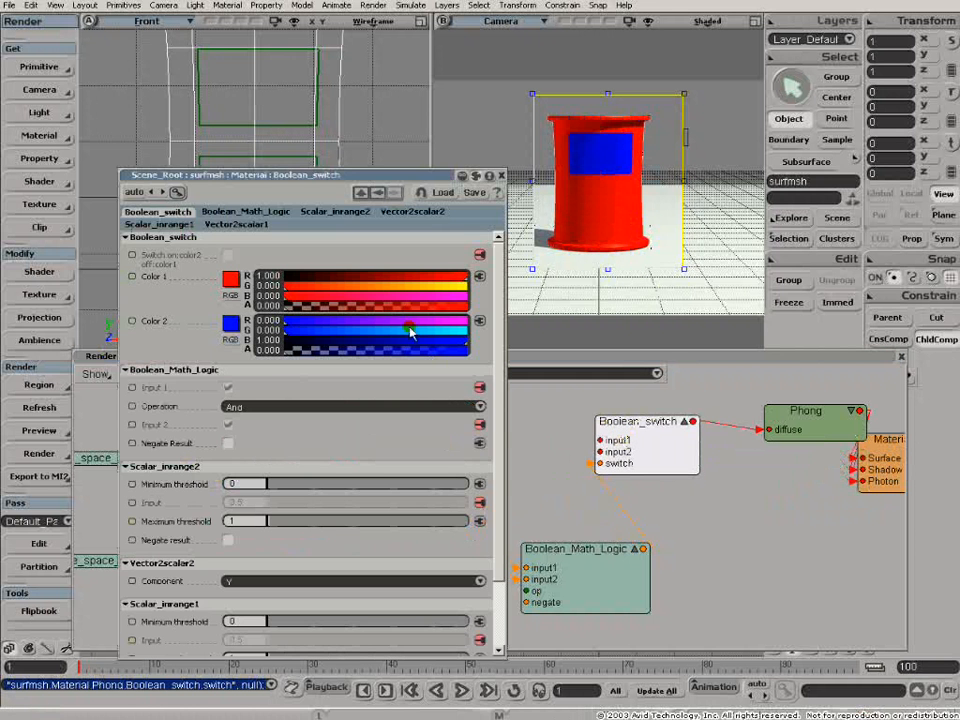
# - Set the Boolean_switch node's Color 1 to white and Color 2 to black, and close its properties
pyautogui.keyDown('ctrl'); pyautogui.moveTo(429, 305); pyautogui.dragTo(467, 308); pyautogui.keyUp('ctrl')
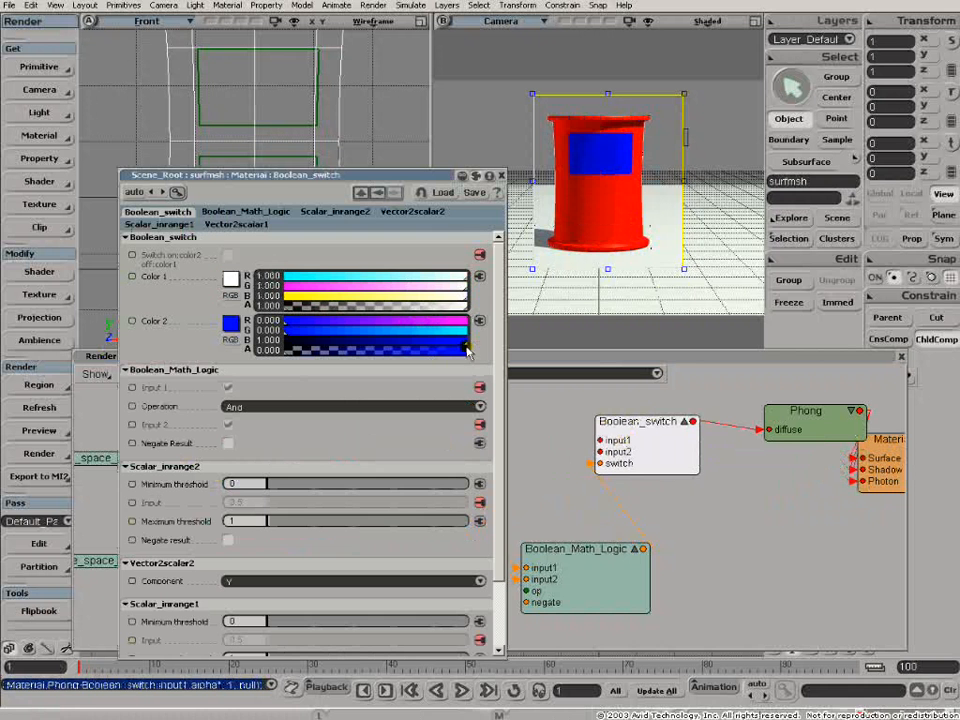
pyautogui.keyDown('ctrl'); pyautogui.moveTo(459, 351); pyautogui.dragTo(279, 364); pyautogui.keyUp('ctrl')
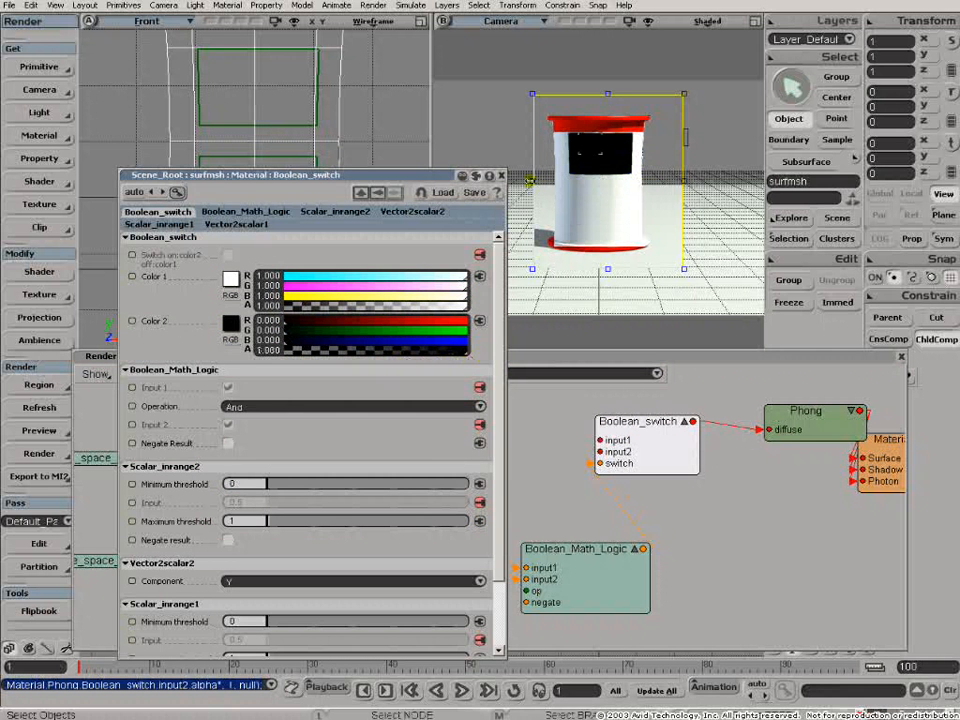
pyautogui.click(501, 175)
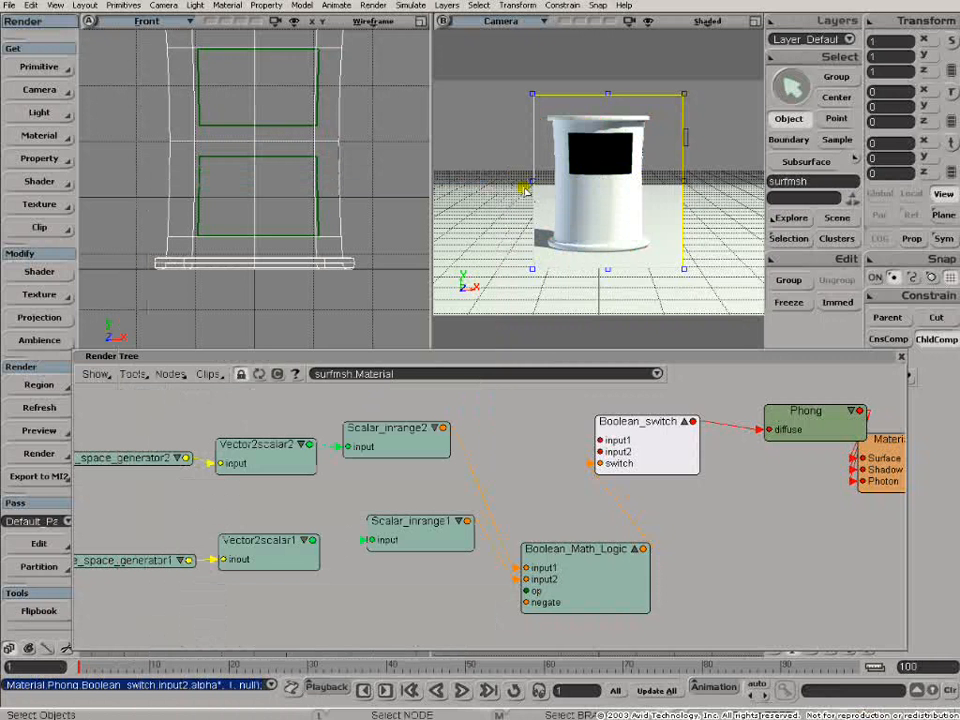
# - Rearrange the Boolean_Math_Logic, Material, Phong and Boolean_switch nodes to make room for more nodes feeding the switch
pyautogui.moveTo(585, 549); pyautogui.dragTo(562, 517)
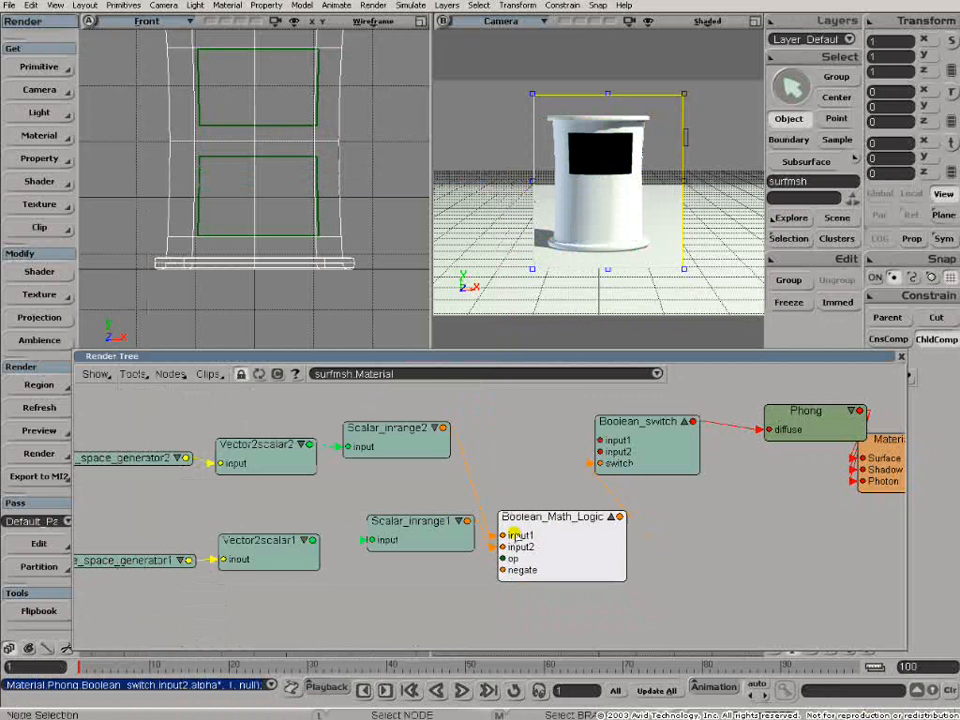
pyautogui.press('z')
pyautogui.moveTo(511, 489); pyautogui.dragTo(392, 510)
pyautogui.rightClick(392, 510)
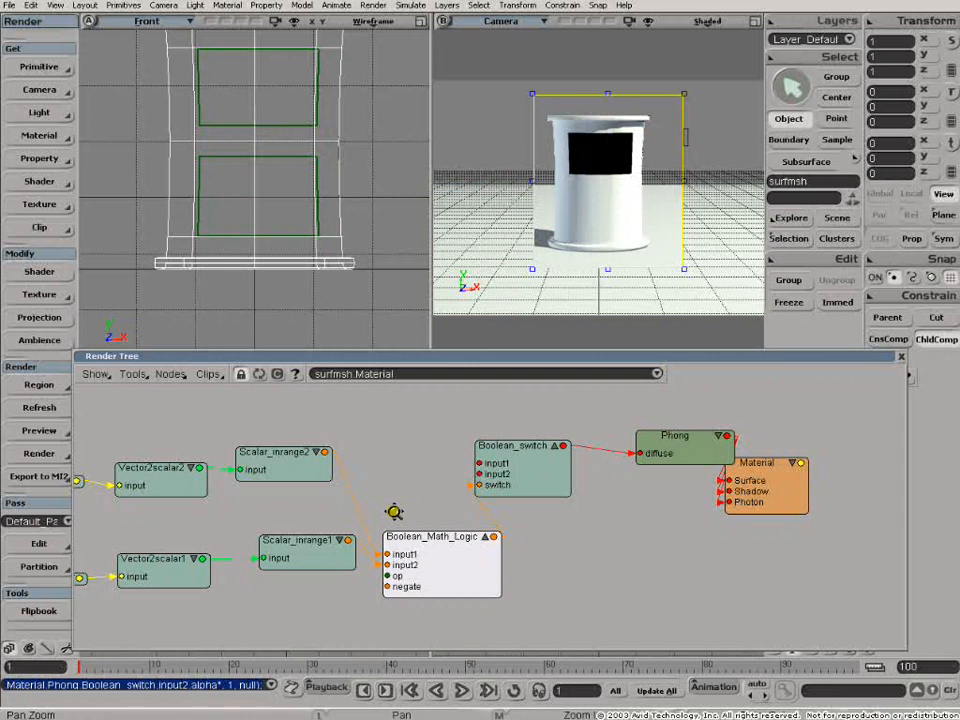
pyautogui.rightClick(395, 512)
pyautogui.moveTo(753, 476); pyautogui.dragTo(828, 454)
pyautogui.click(688, 454)
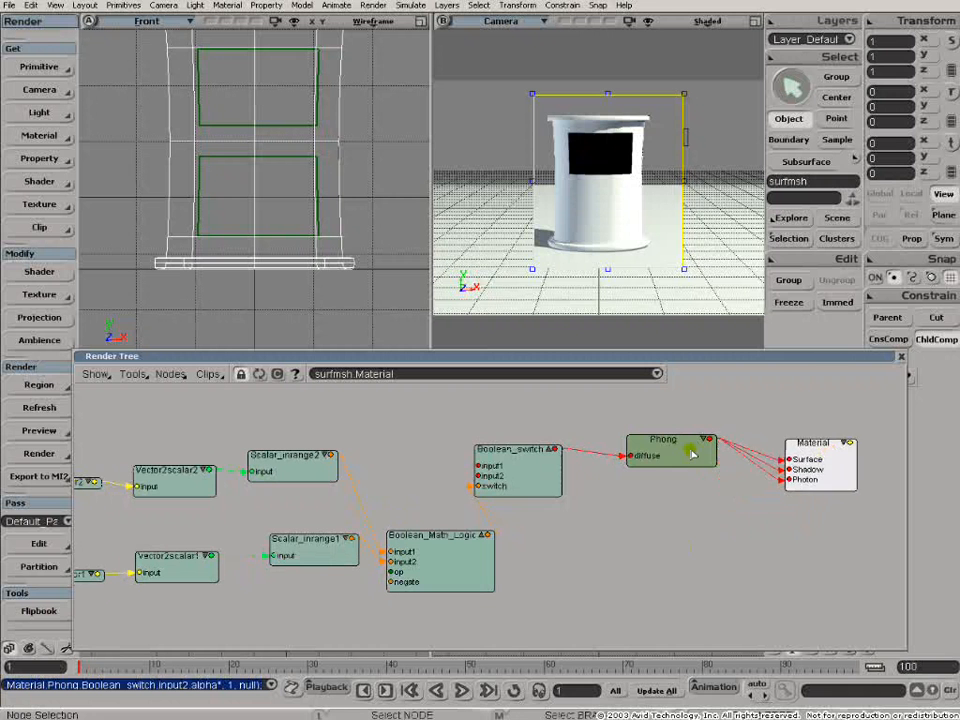
pyautogui.moveTo(688, 454); pyautogui.dragTo(711, 442)
pyautogui.click(489, 472)
pyautogui.moveTo(489, 472); pyautogui.dragTo(529, 470)
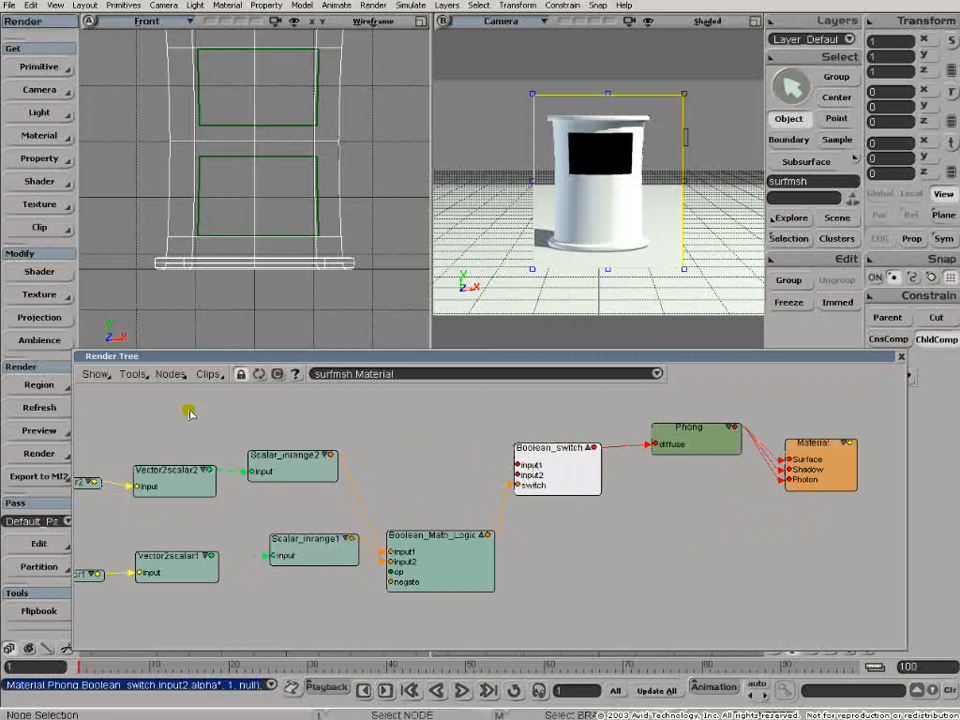
# - Add a Phong illumination node to the render tree and connect its output to Boolean_switch's input1
pyautogui.click(168, 374)
pyautogui.moveTo(175, 389)
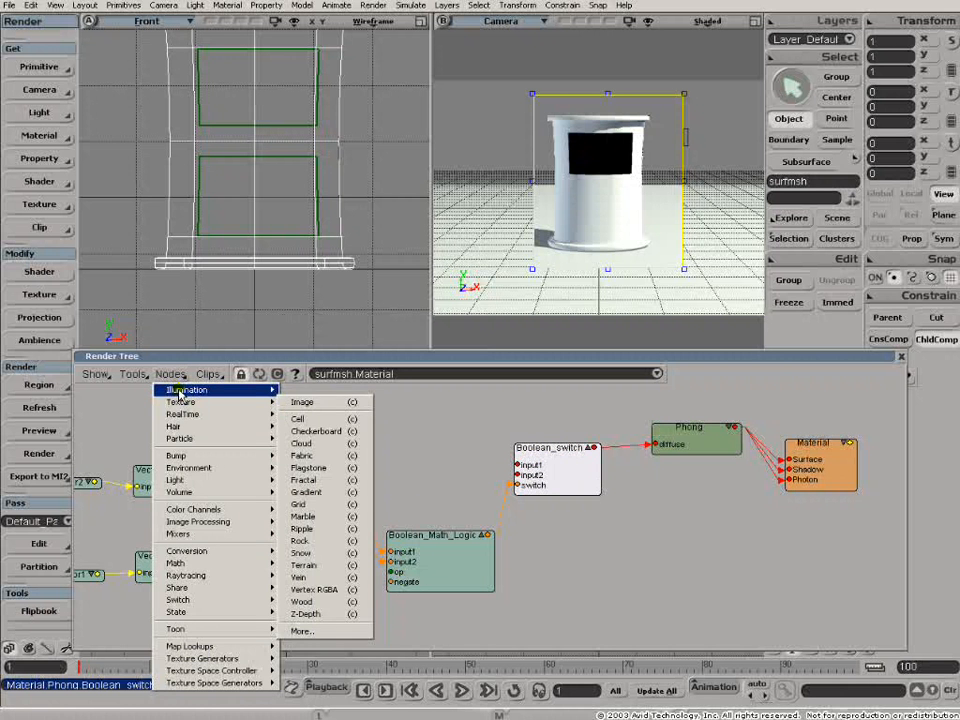
pyautogui.click(304, 391)
pyautogui.moveTo(429, 402); pyautogui.dragTo(522, 465)
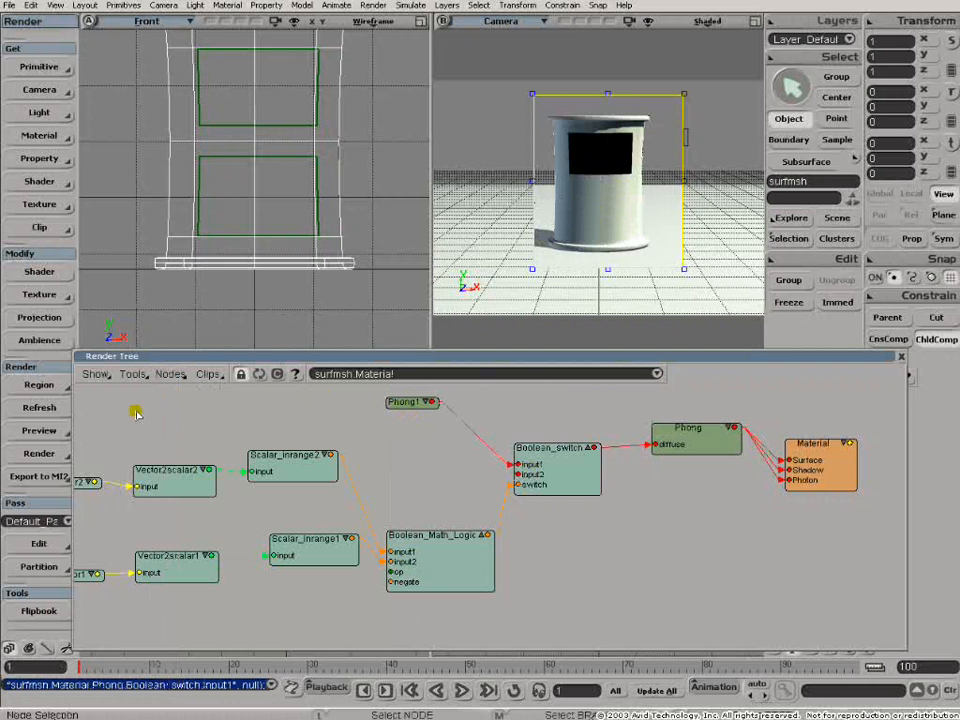
# - Duplicate the Phong1 node, place the copy below it and connect its output to Boolean_switch's input2
pyautogui.click(407, 405)
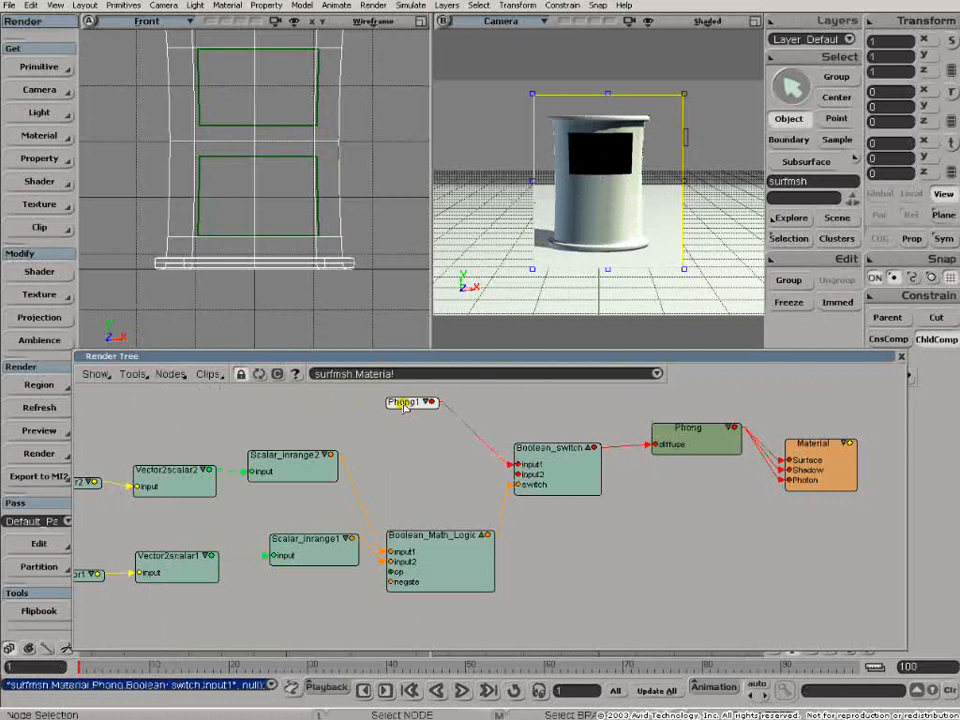
pyautogui.click(152, 400)
pyautogui.moveTo(84, 392); pyautogui.dragTo(405, 453)
pyautogui.moveTo(467, 465); pyautogui.dragTo(517, 471)
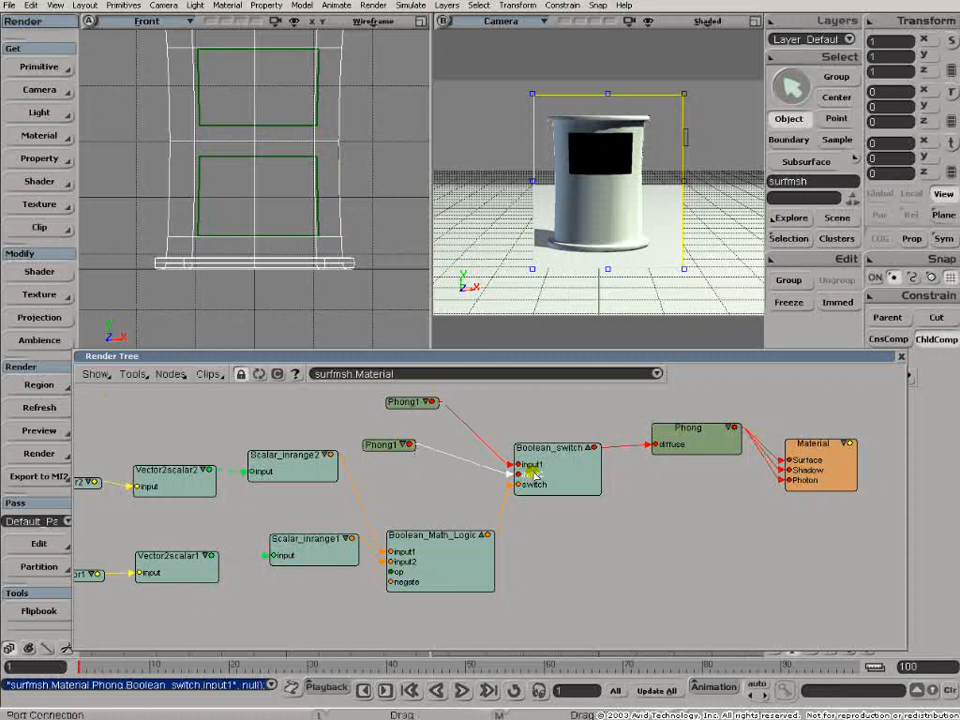
# - Add an Image texture node and connect it to Phong2's diffuse input, placing Phong2 closer to Boolean_switch
pyautogui.click(170, 374)
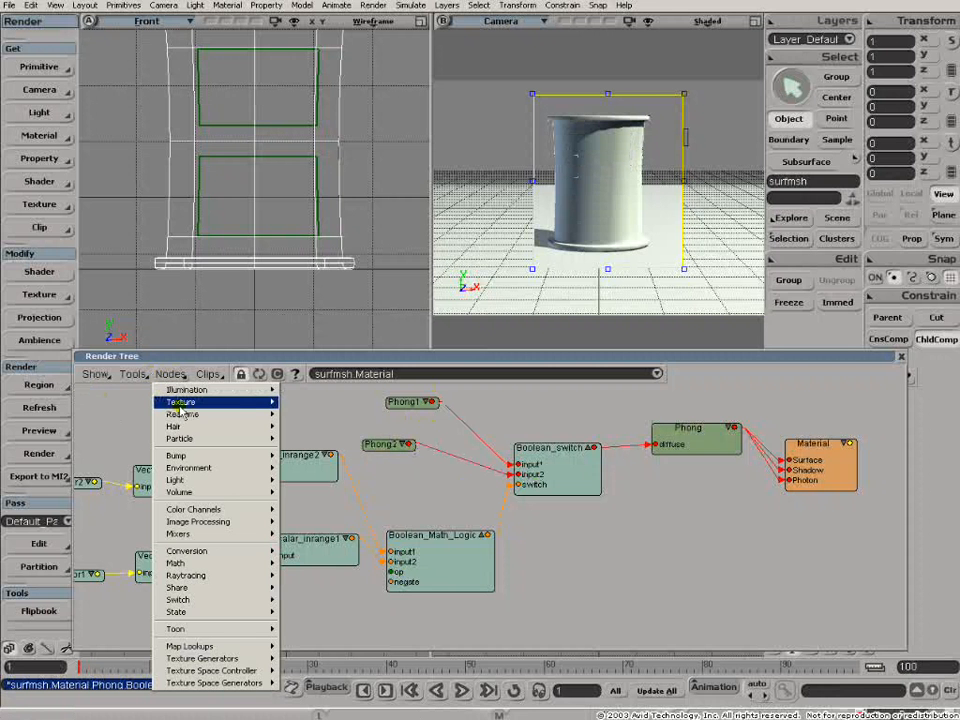
pyautogui.moveTo(205, 401)
pyautogui.click(300, 403)
pyautogui.moveTo(395, 413); pyautogui.dragTo(393, 371)
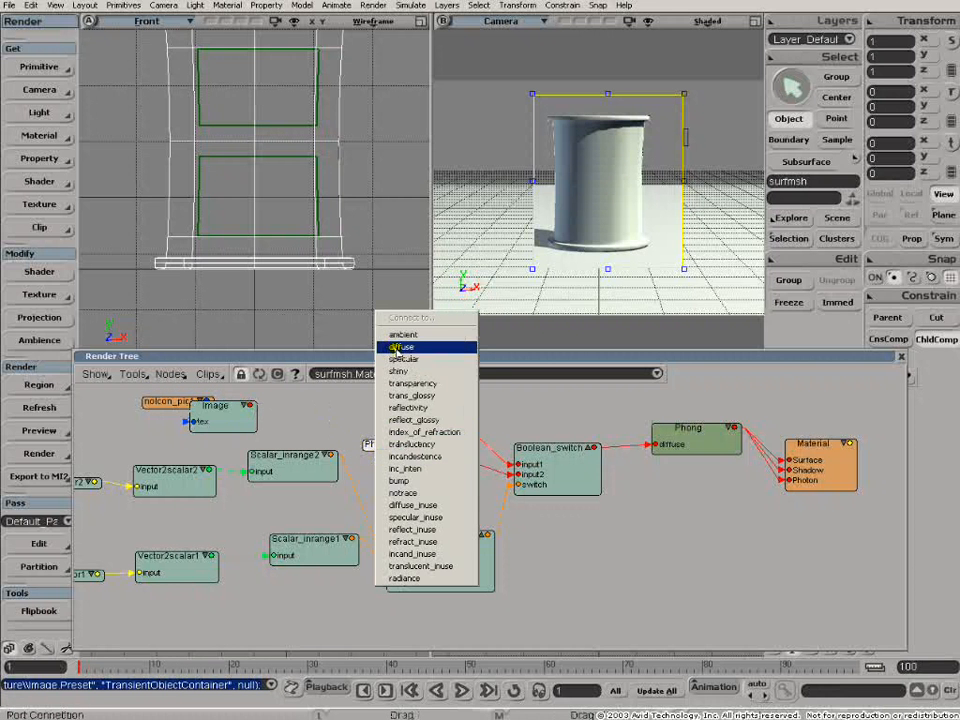
pyautogui.click(397, 347)
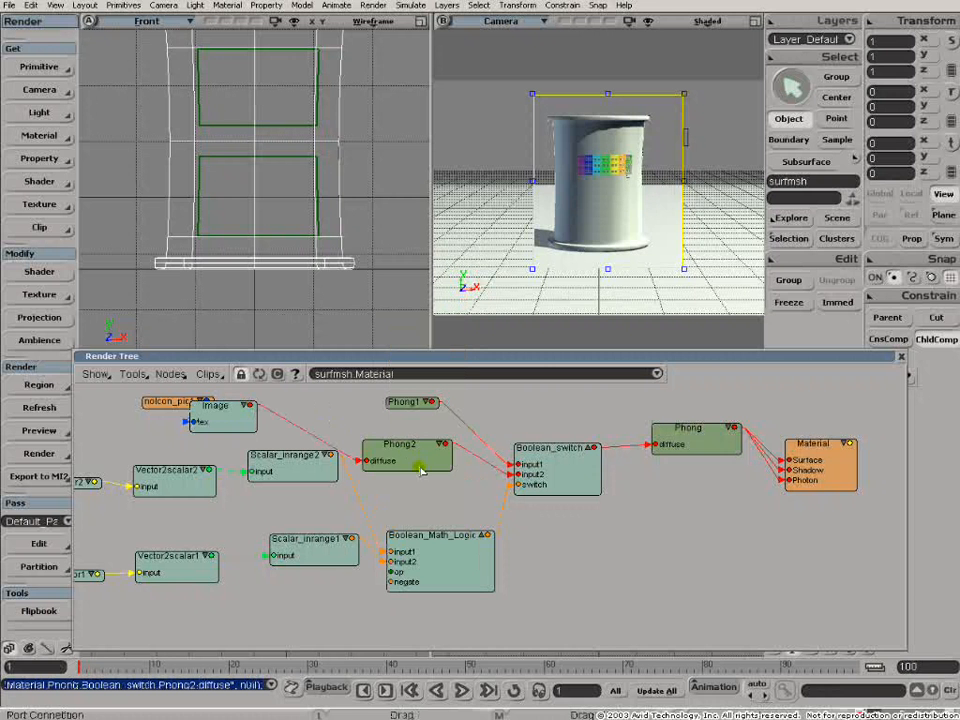
pyautogui.moveTo(411, 462); pyautogui.dragTo(422, 450)
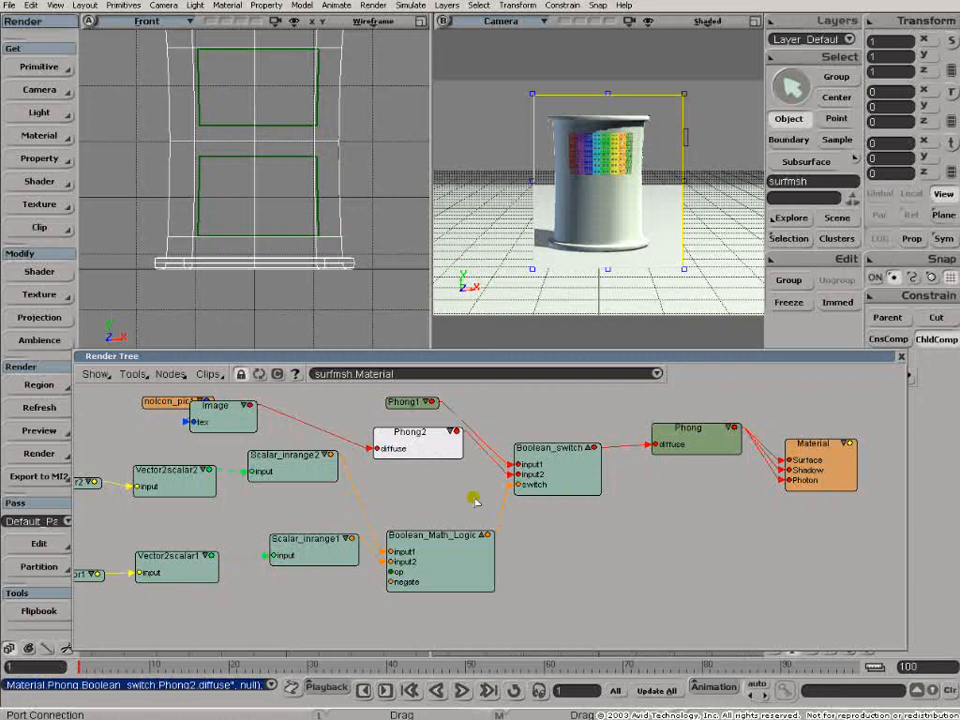
# - Collapse both Vector2scalar nodes and move Vector2scalar1 and Texture_space_generator1 up closer to the other branch
pyautogui.press('z')
pyautogui.rightClick(390, 498)
pyautogui.moveTo(390, 498); pyautogui.dragTo(497, 504)
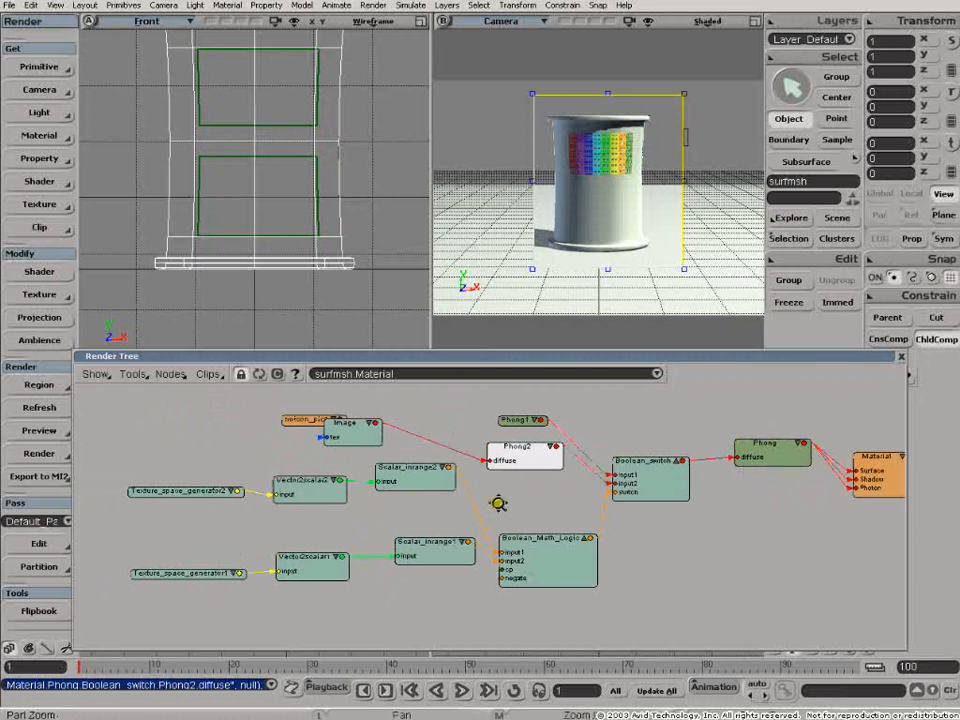
pyautogui.click(334, 481)
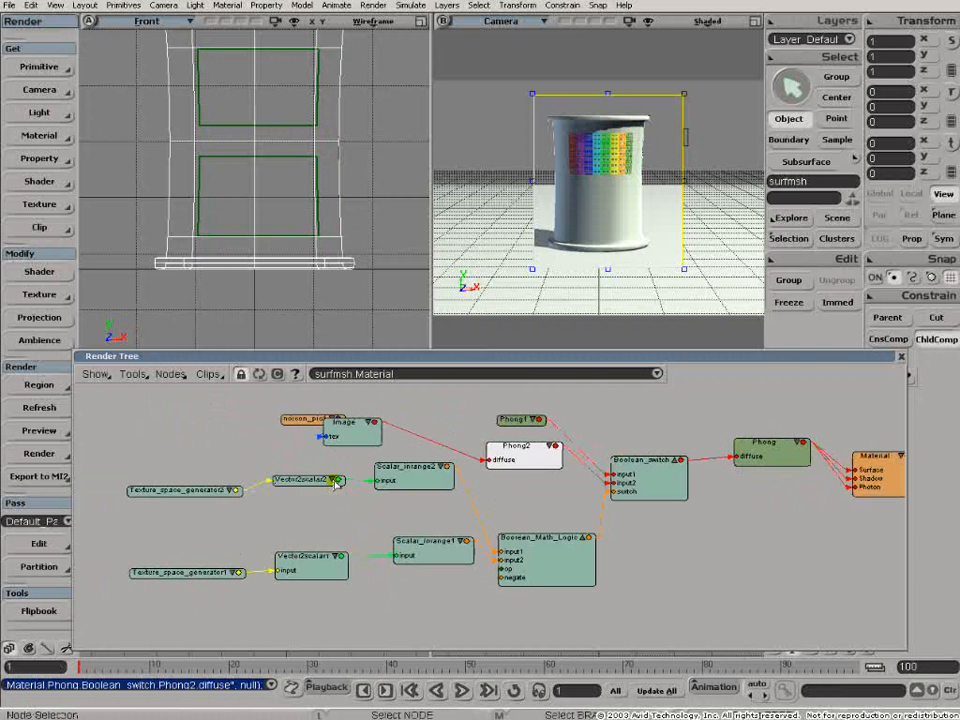
pyautogui.click(338, 557)
pyautogui.click(338, 557)
pyautogui.moveTo(320, 555); pyautogui.dragTo(321, 538)
pyautogui.moveTo(183, 576); pyautogui.dragTo(193, 546)
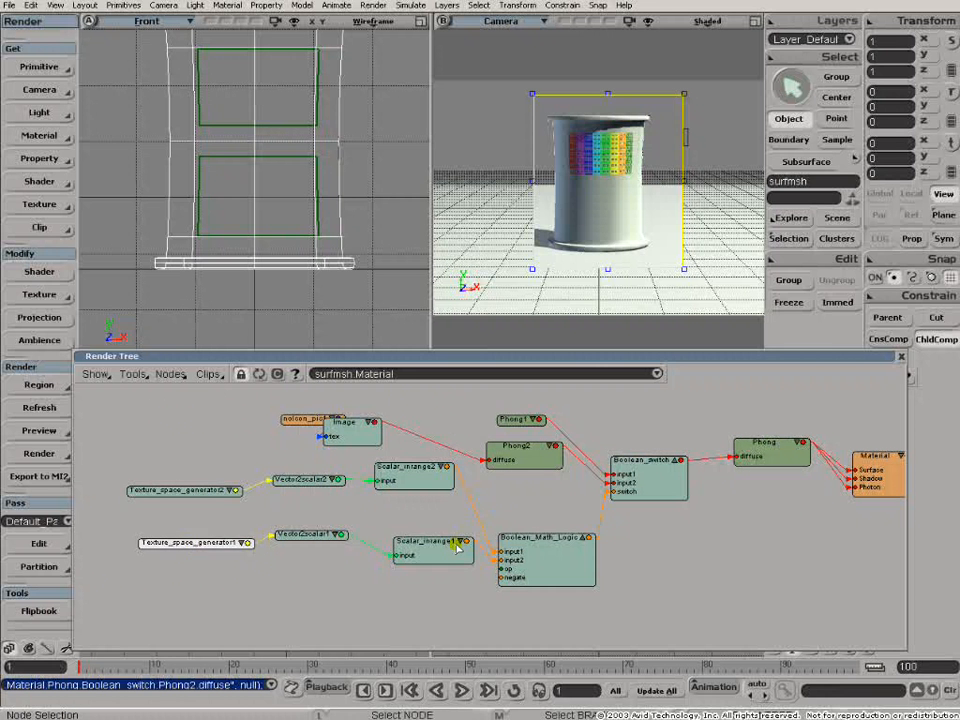
# - Tidy the positions of the Scalar_inrange1, Phong1, Phong2 and Boolean_Math_Logic nodes and separate the noIcon_pic1 clip from the Image node
pyautogui.moveTo(452, 541); pyautogui.dragTo(435, 521)
pyautogui.click(547, 422)
pyautogui.moveTo(547, 422); pyautogui.dragTo(556, 391)
pyautogui.moveTo(530, 448); pyautogui.dragTo(526, 421)
pyautogui.moveTo(541, 527); pyautogui.dragTo(534, 496)
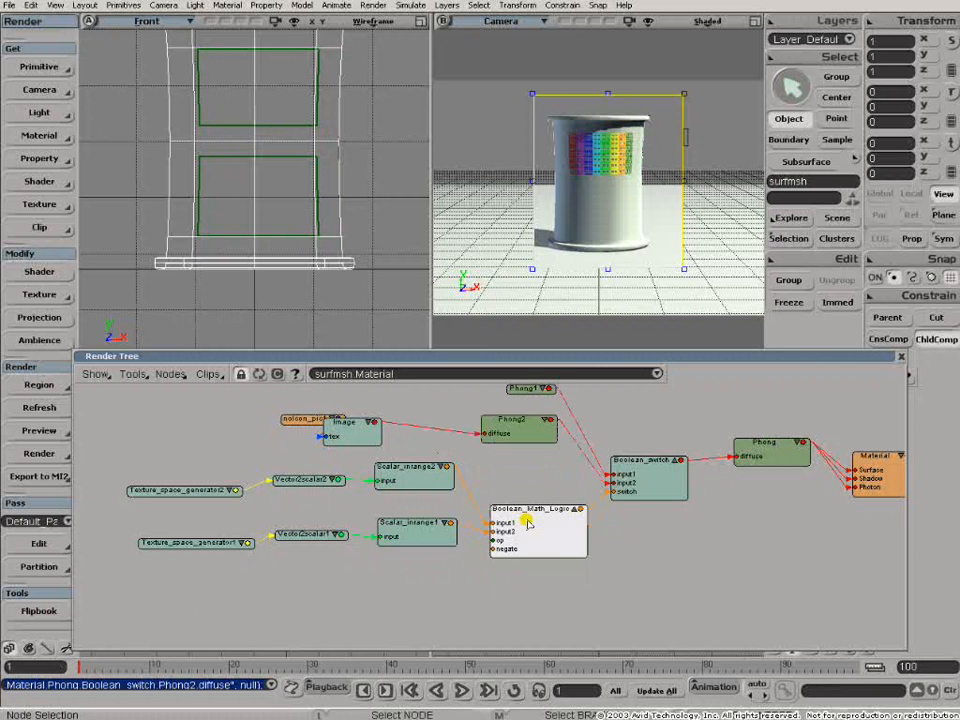
pyautogui.moveTo(322, 424); pyautogui.dragTo(269, 408)
# - Connect Texture_space_generator2 to Vector2scalar1's input as well and delete the redundant Texture_space_generator1 node
pyautogui.moveTo(196, 496); pyautogui.dragTo(310, 548)
pyautogui.click(308, 547)
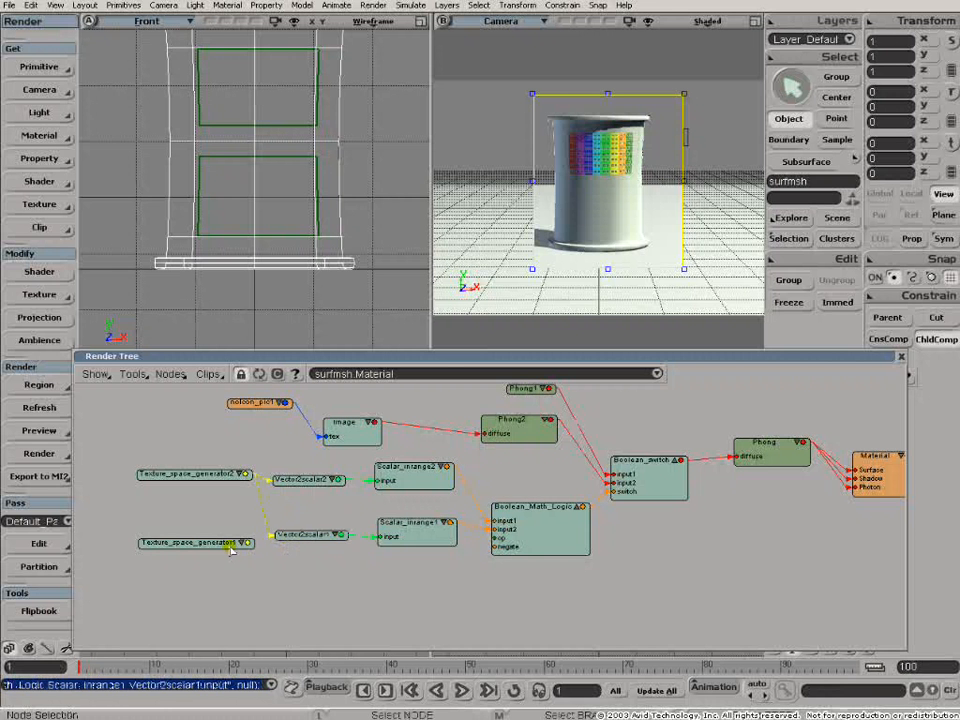
pyautogui.moveTo(188, 543); pyautogui.dragTo(124, 548)
pyautogui.moveTo(215, 472); pyautogui.dragTo(197, 492)
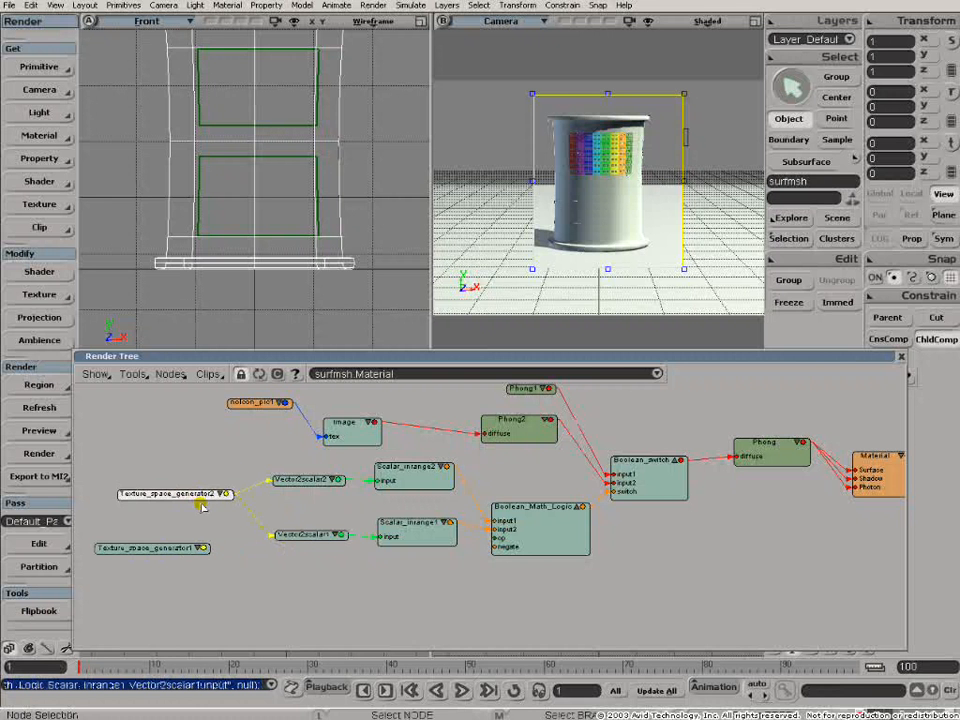
pyautogui.click(172, 553)
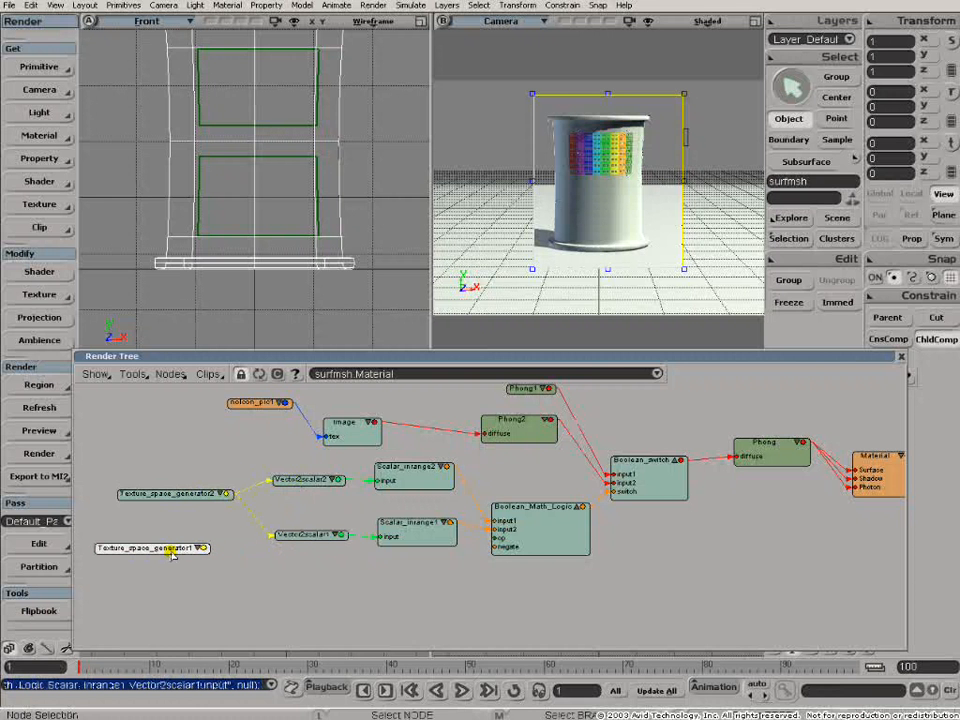
pyautogui.press('Delete')
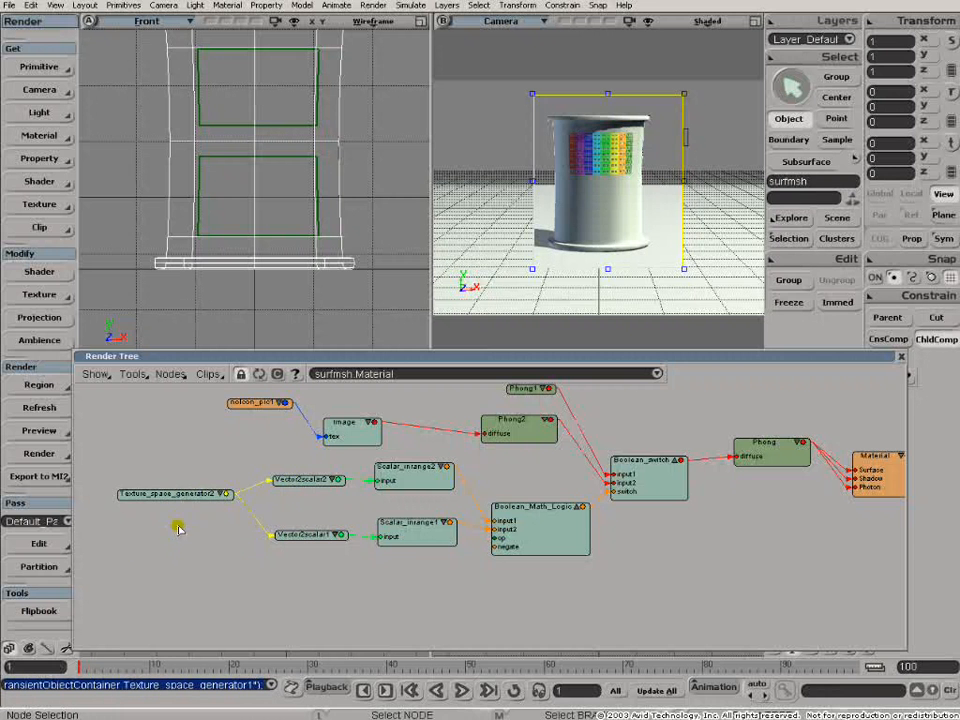
# - Center Texture_space_generator2 between the two Vector2scalar nodes, spread those slightly and raise Boolean_Math_Logic beside the Scalar_inrange nodes
pyautogui.moveTo(182, 500); pyautogui.dragTo(177, 509)
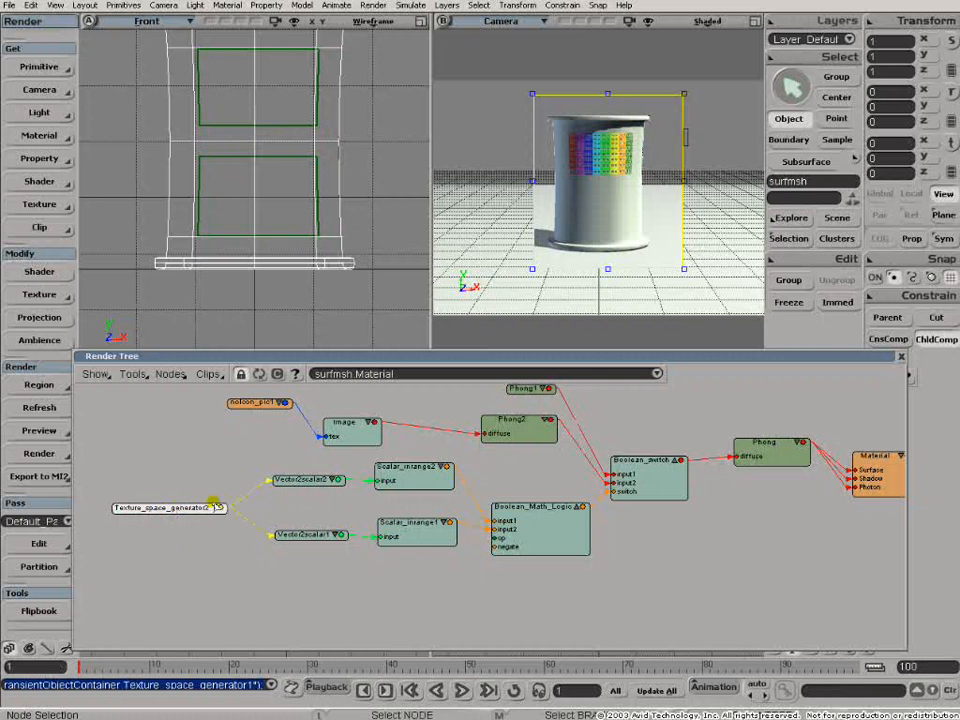
pyautogui.moveTo(313, 480); pyautogui.dragTo(302, 472)
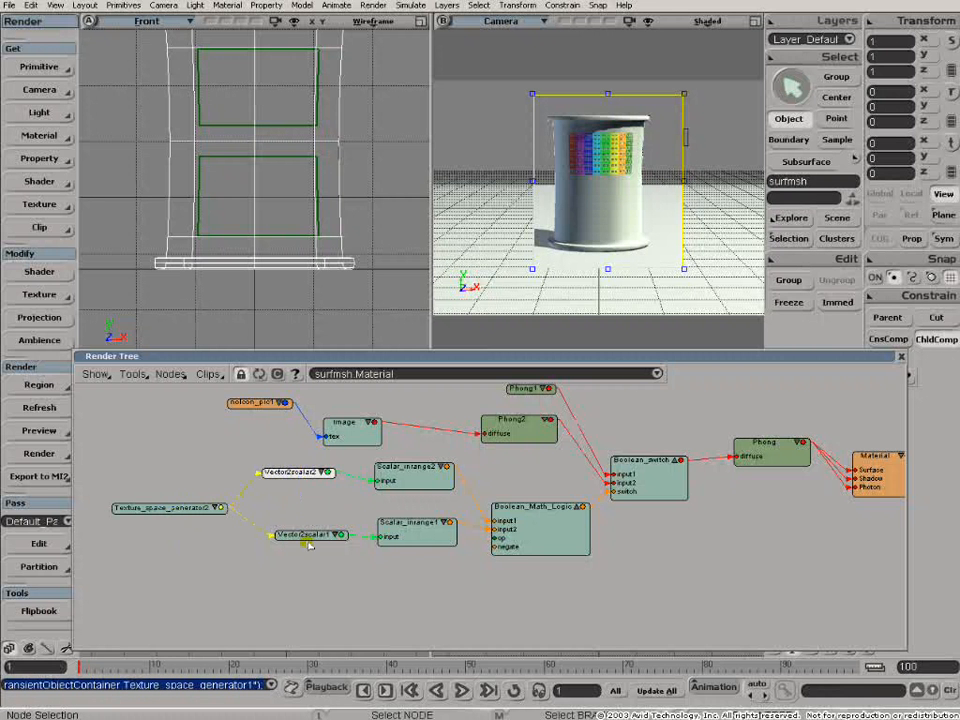
pyautogui.moveTo(306, 537); pyautogui.dragTo(291, 538)
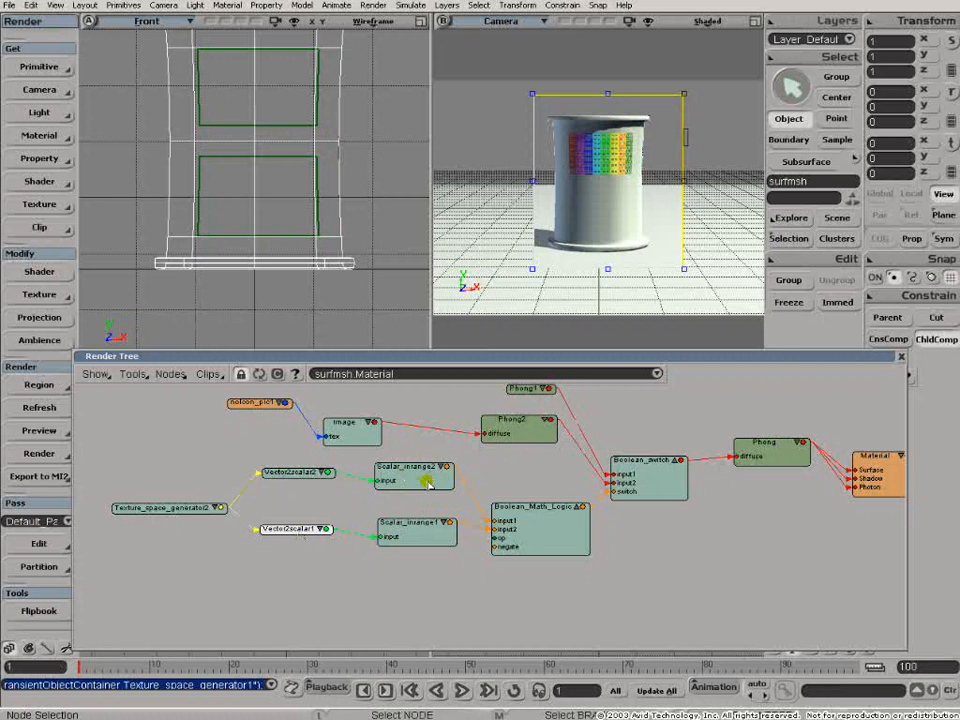
pyautogui.moveTo(527, 513); pyautogui.dragTo(520, 495)
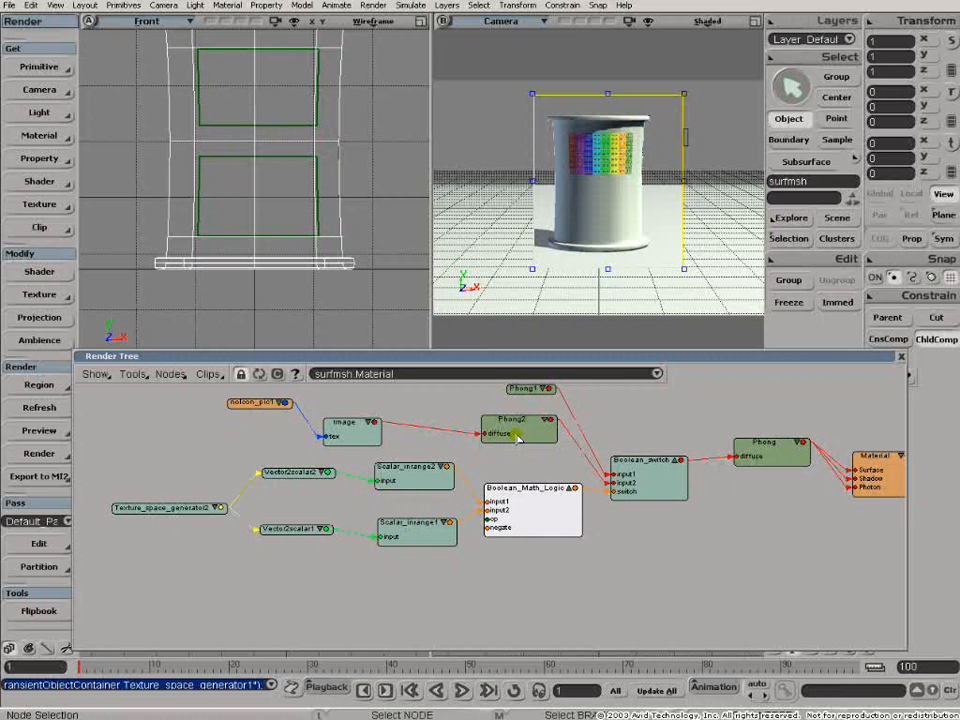
pyautogui.moveTo(514, 456); pyautogui.dragTo(506, 491, button='middle')
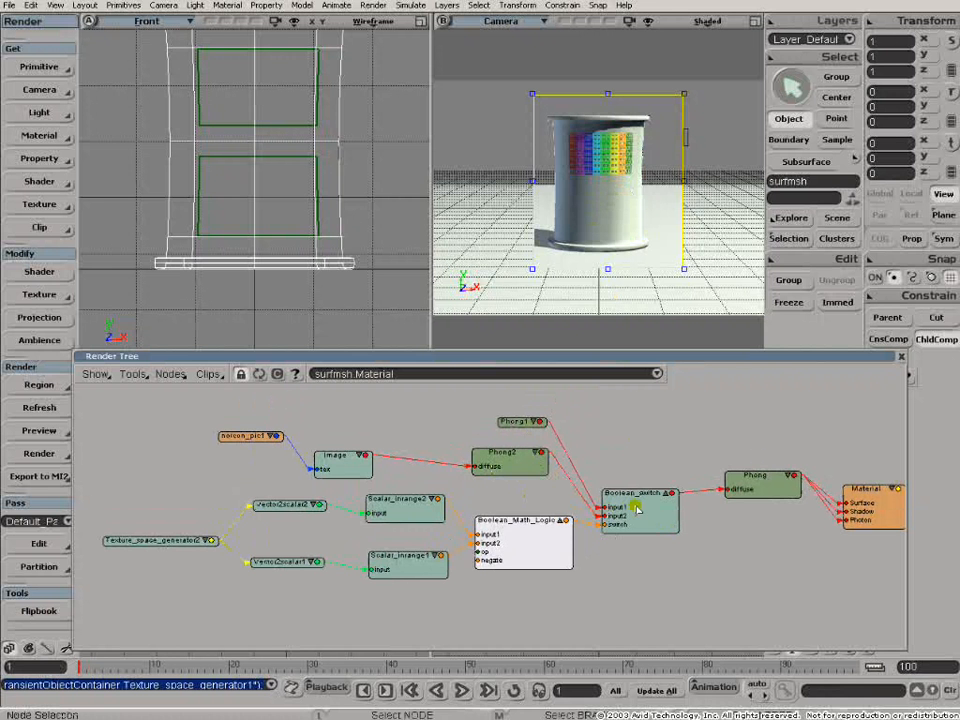
# - Connect Boolean_switch's output directly to the Material node's Surface port and delete the original Phong node between them
pyautogui.press('z')
pyautogui.moveTo(647, 444); pyautogui.dragTo(493, 429)
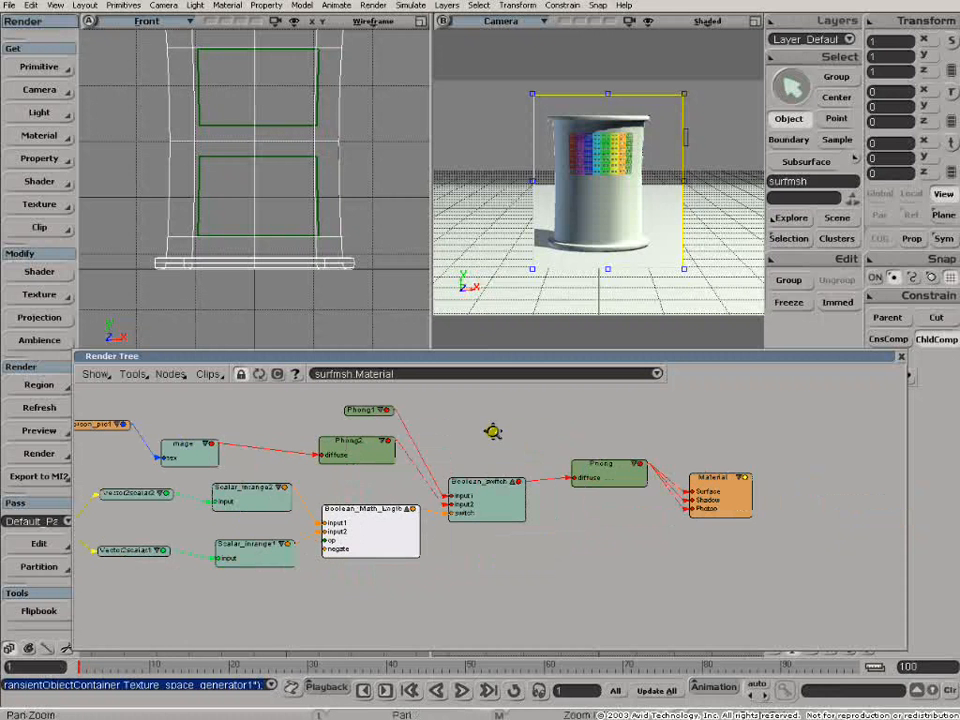
pyautogui.click(621, 453)
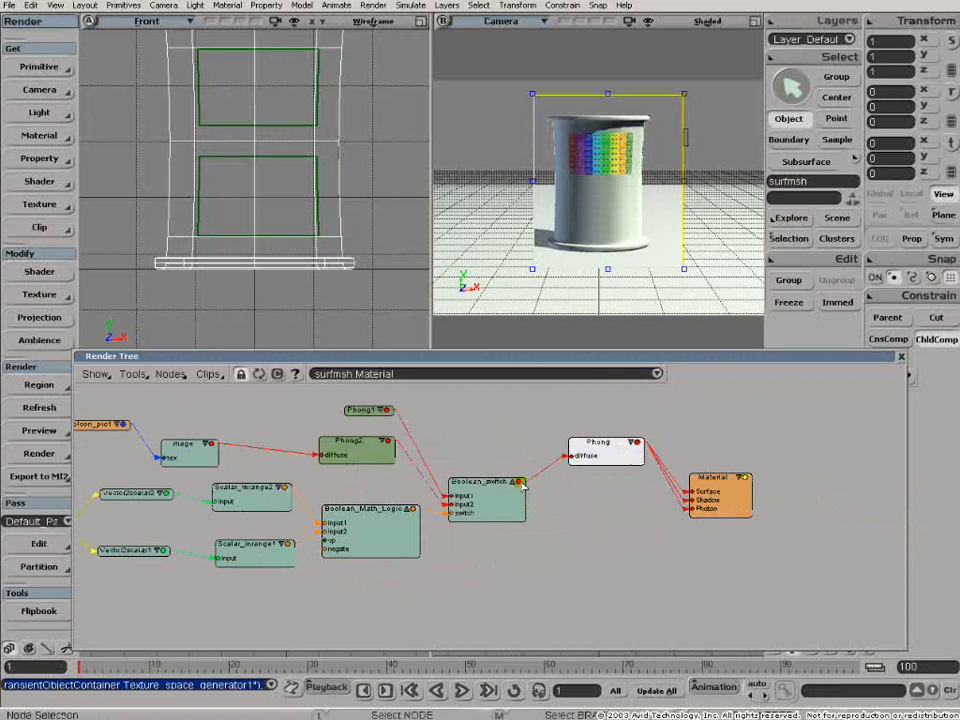
pyautogui.moveTo(521, 482); pyautogui.dragTo(705, 492)
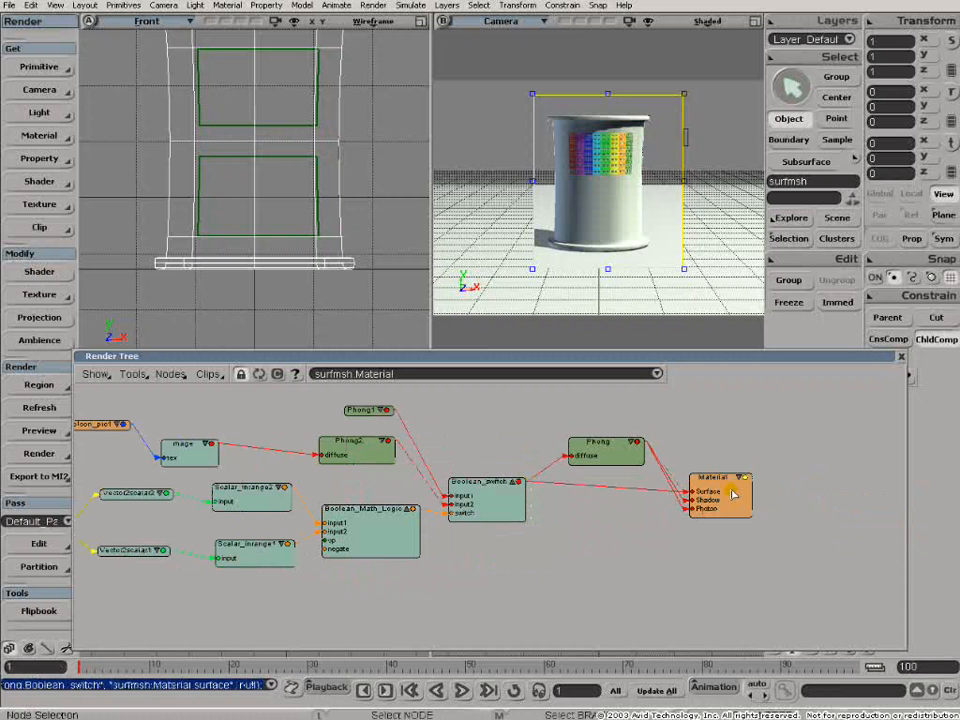
pyautogui.click(605, 451)
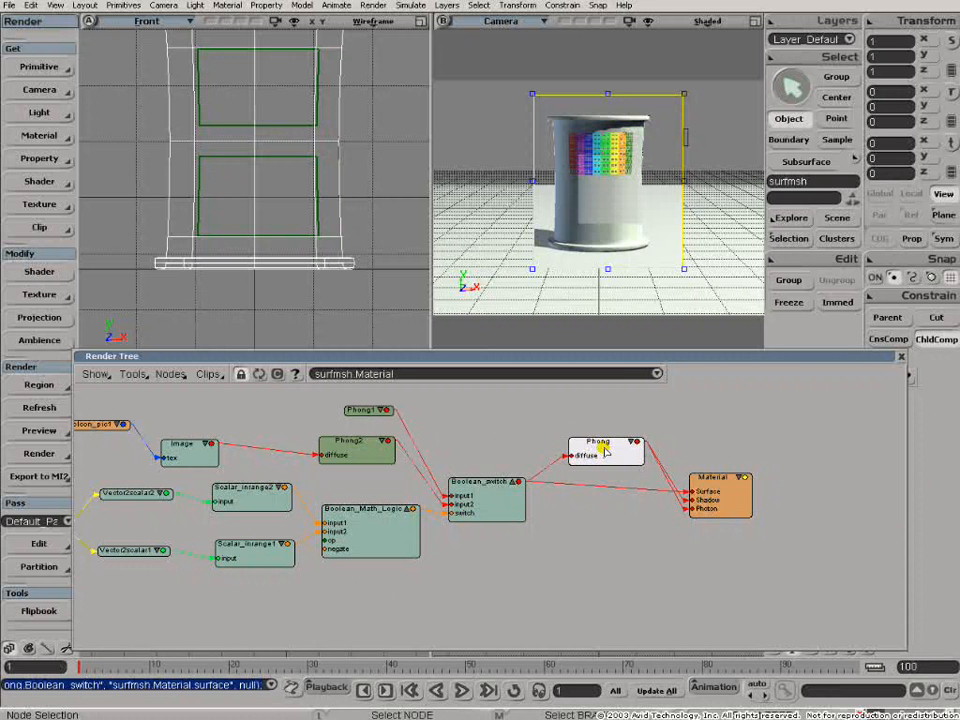
pyautogui.press('Delete')
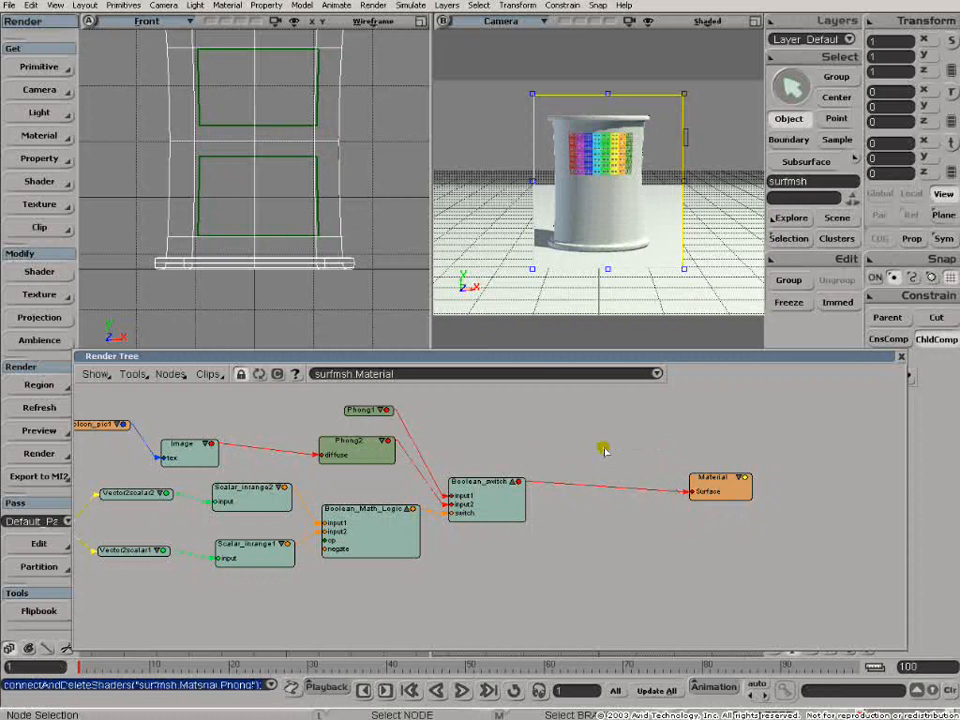
# - Space the Boolean_switch and Material nodes away from the Phong nodes and select Boolean_Math_Logic
pyautogui.moveTo(504, 491); pyautogui.dragTo(570, 476)
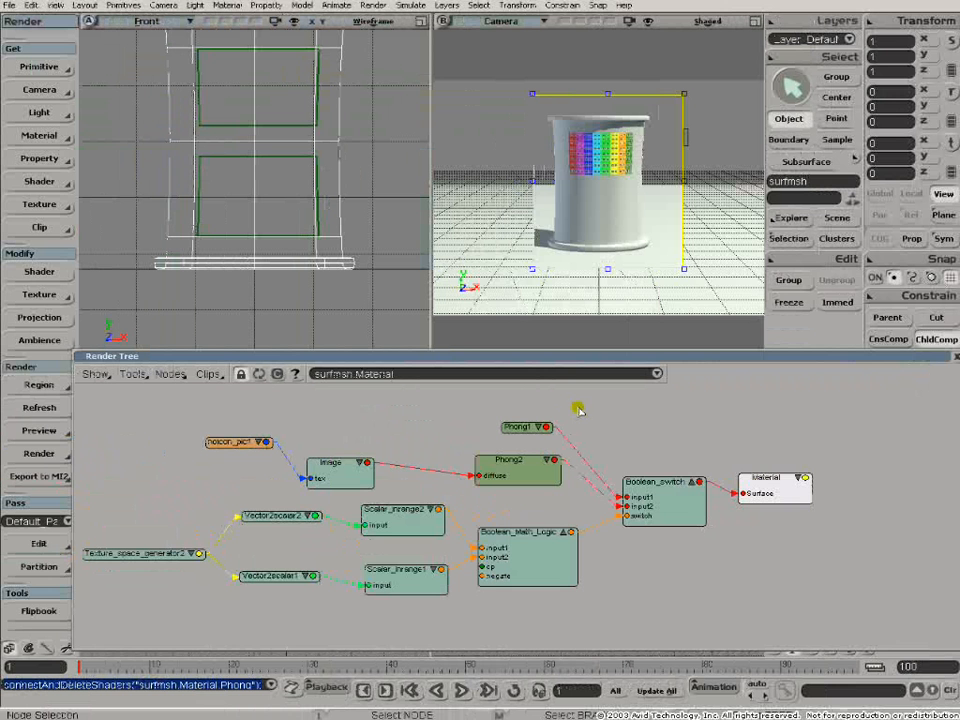
pyautogui.moveTo(770, 482); pyautogui.dragTo(861, 480)
pyautogui.moveTo(651, 495); pyautogui.dragTo(724, 453)
pyautogui.click(537, 537)
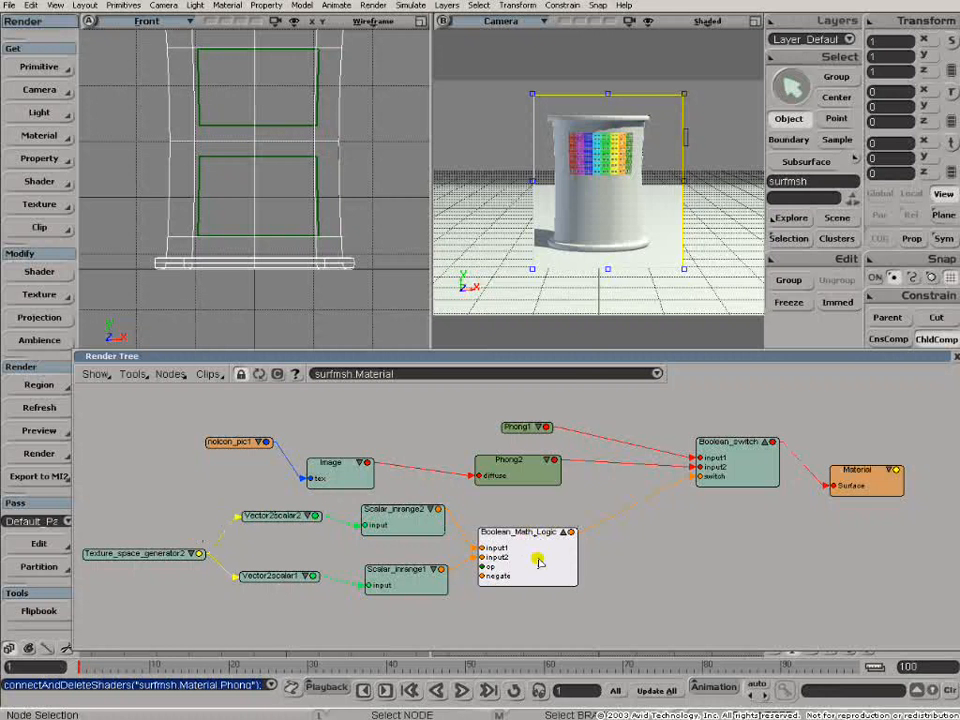
# - Duplicate the Boolean_Math_Logic node with its whole input branch and place the copy directly below the original branch
pyautogui.press('z')
pyautogui.rightClick(620, 564)
pyautogui.moveTo(619, 574); pyautogui.dragTo(625, 517)
pyautogui.click(557, 567)
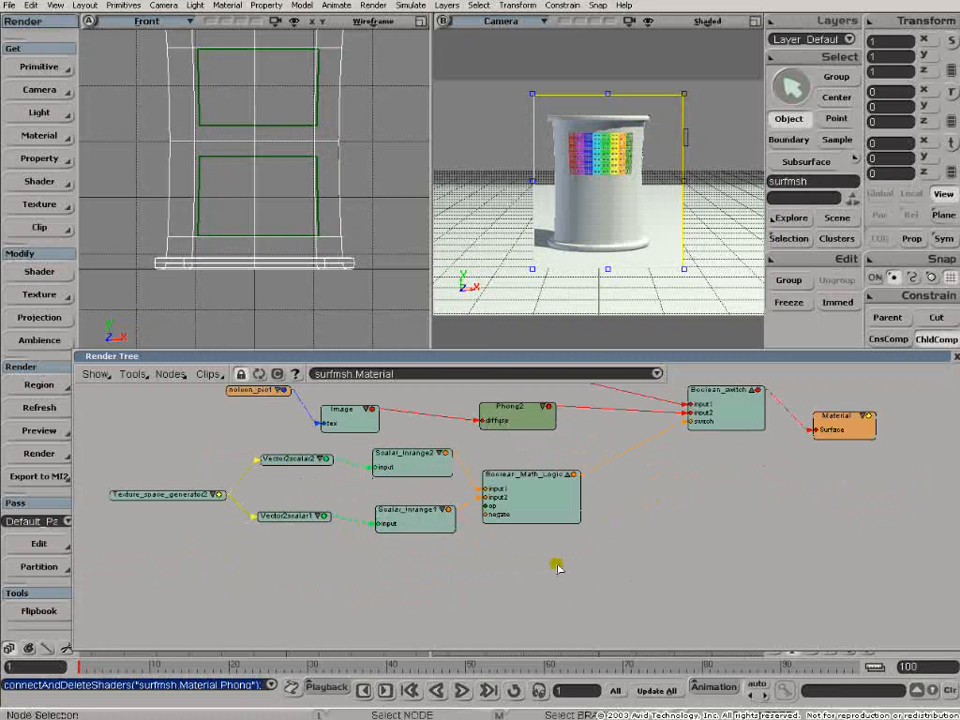
pyautogui.hotkey('ctrl', 'v')
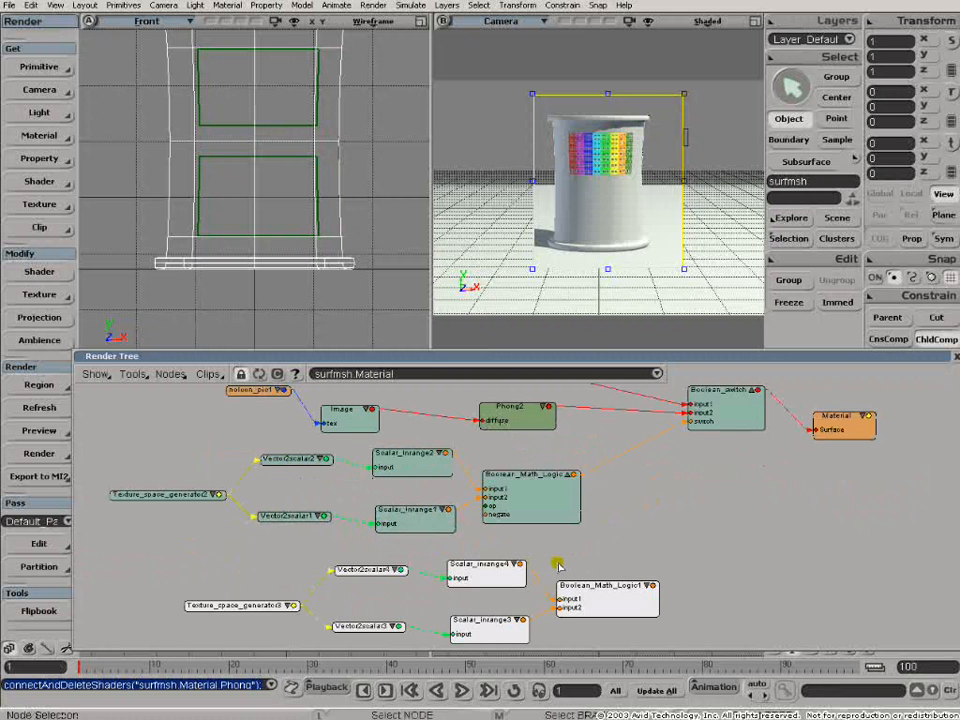
pyautogui.moveTo(634, 589); pyautogui.dragTo(545, 593)
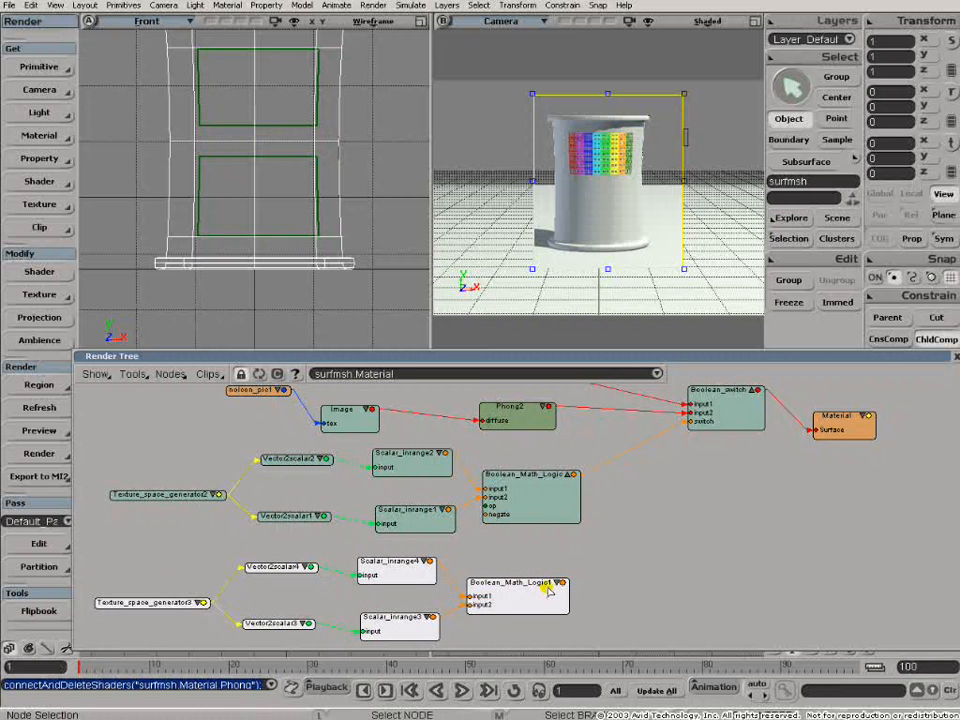
# - Add a Boolean Logic node that takes Boolean_Math_Logic and Boolean_Math_Logic1 as inputs, and connect its output to Boolean_switch's switch port
pyautogui.click(170, 376)
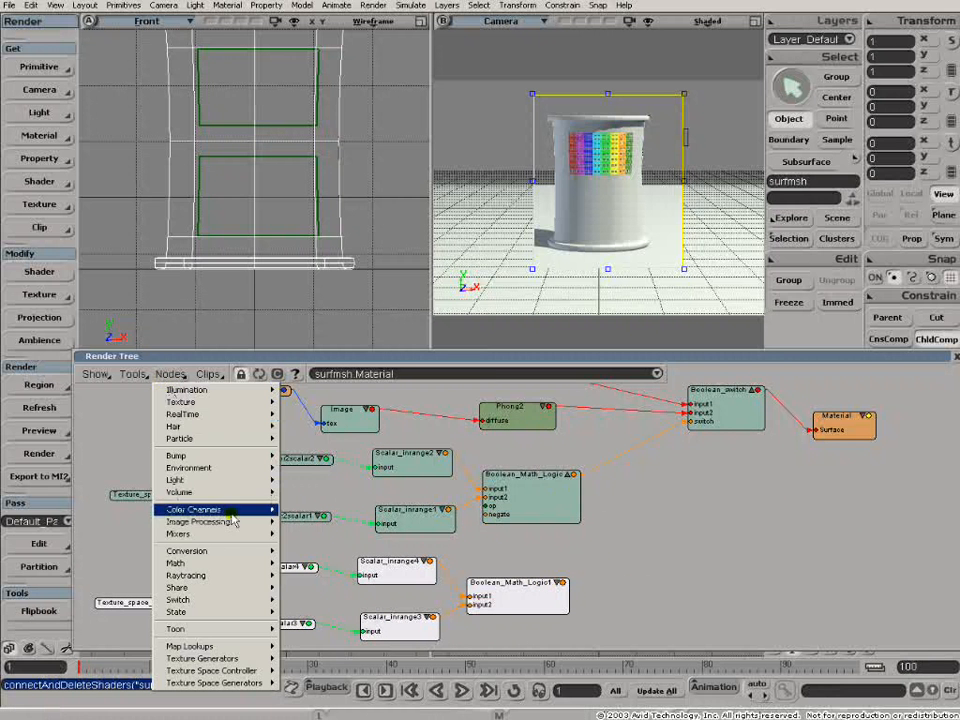
pyautogui.moveTo(276, 564)
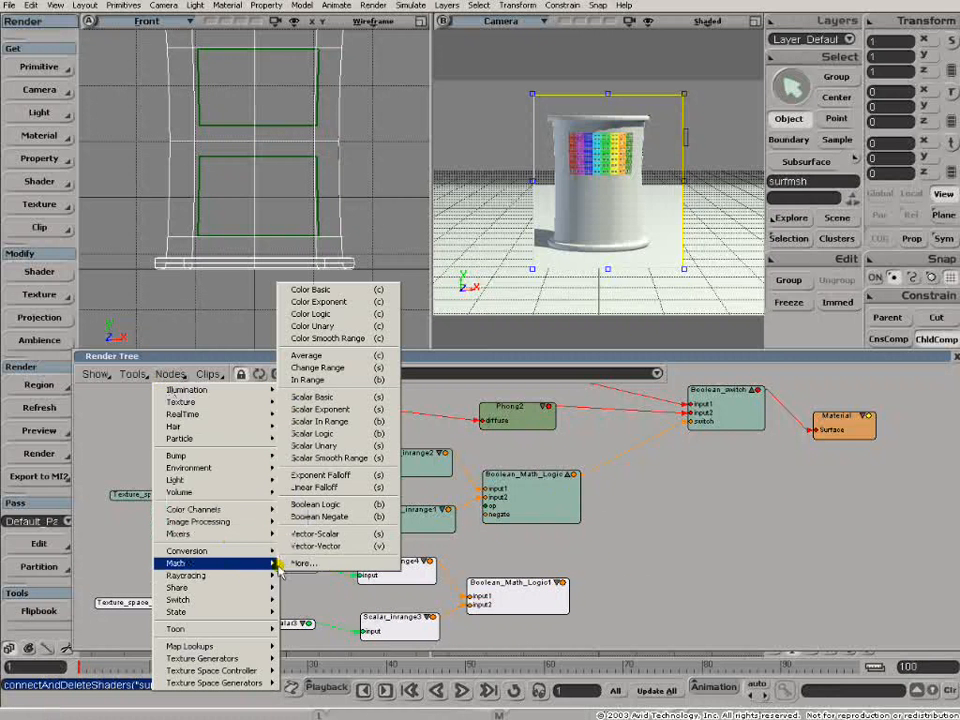
pyautogui.click(316, 504)
pyautogui.moveTo(388, 402); pyautogui.dragTo(657, 535)
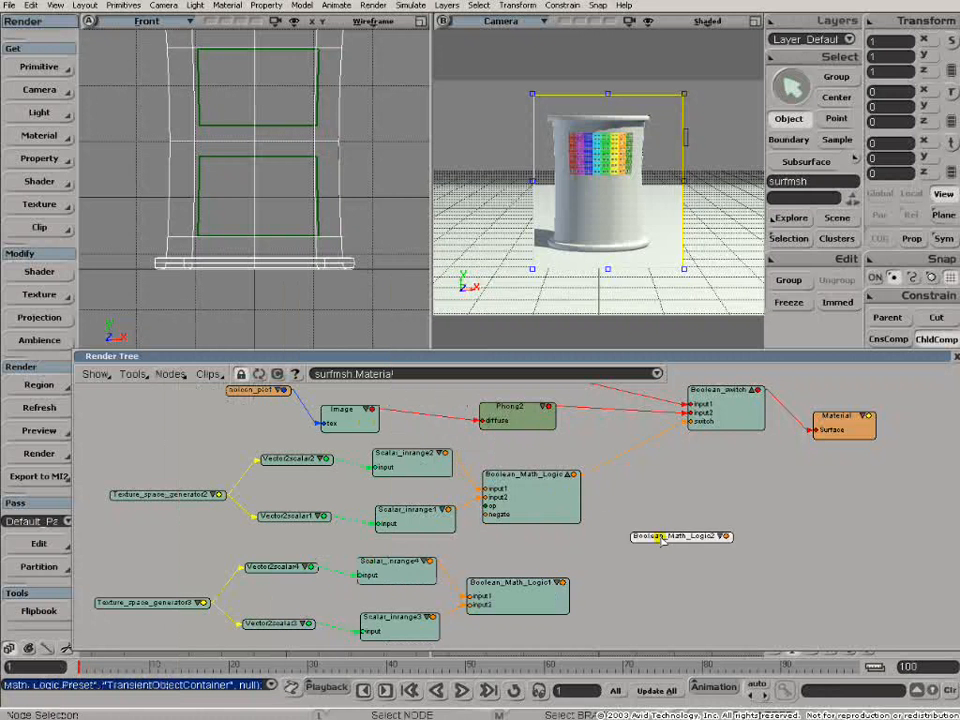
pyautogui.click(725, 535)
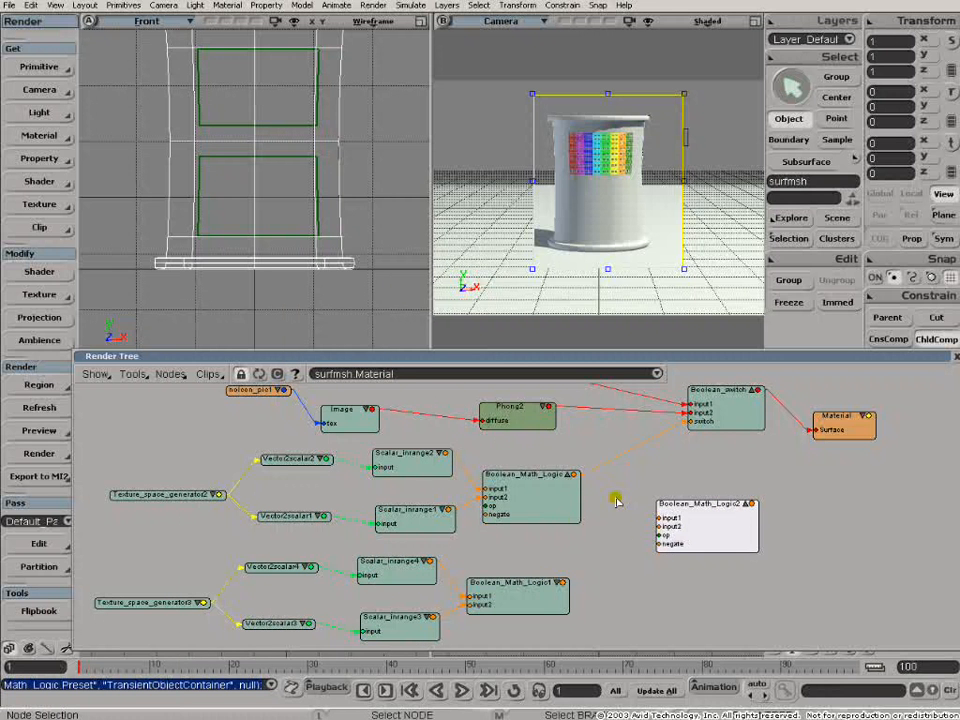
pyautogui.moveTo(576, 479); pyautogui.dragTo(662, 517)
pyautogui.moveTo(565, 587); pyautogui.dragTo(704, 426)
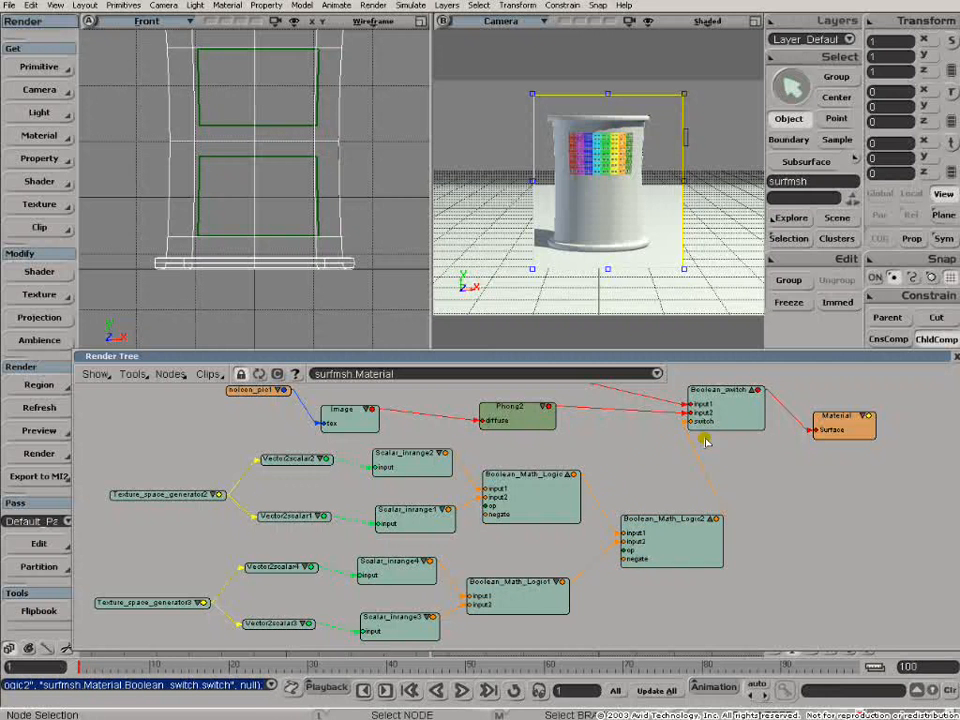
# - Set the texture space of Texture_space_generator3 to Texture_Projection1
pyautogui.doubleClick(200, 603)
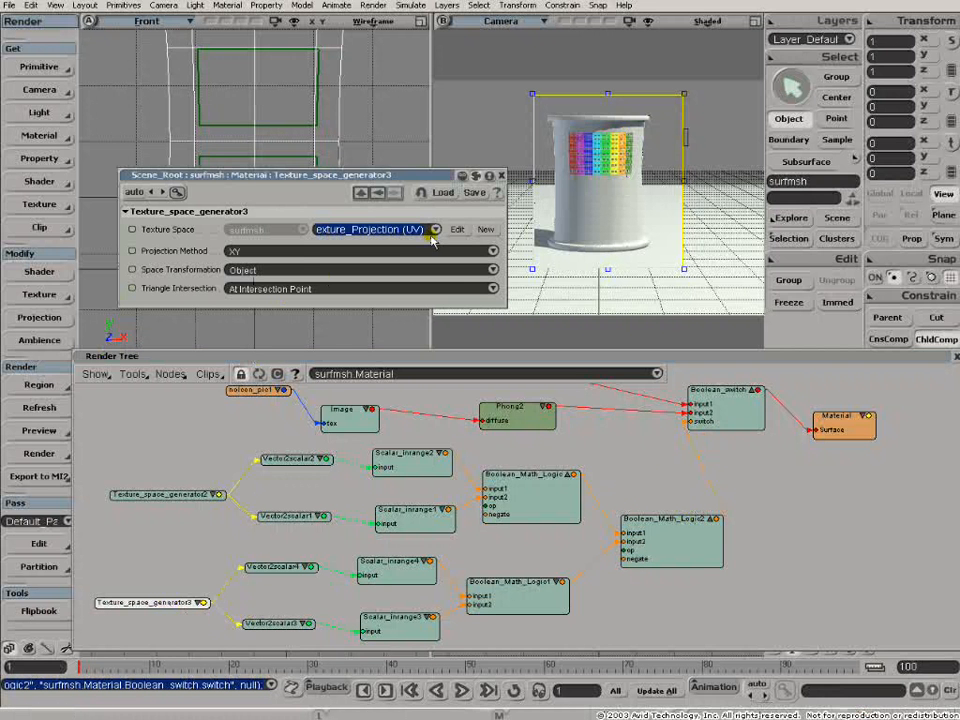
pyautogui.click(435, 230)
pyautogui.click(420, 241)
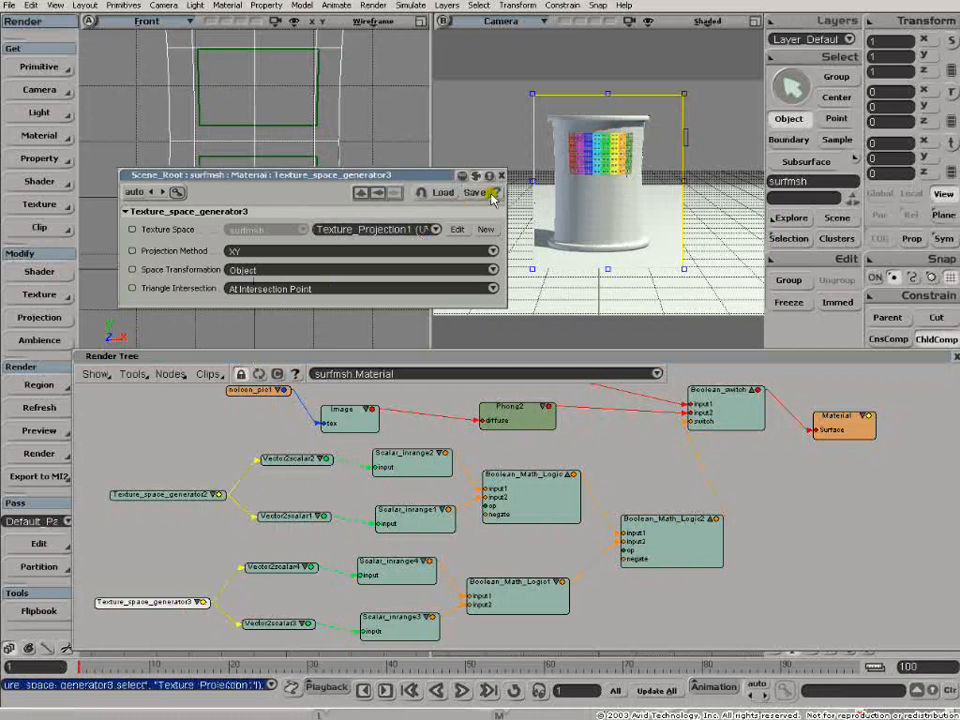
pyautogui.click(502, 176)
# - Set the operation of Boolean_Math_Logic2 to Or
pyautogui.doubleClick(680, 527)
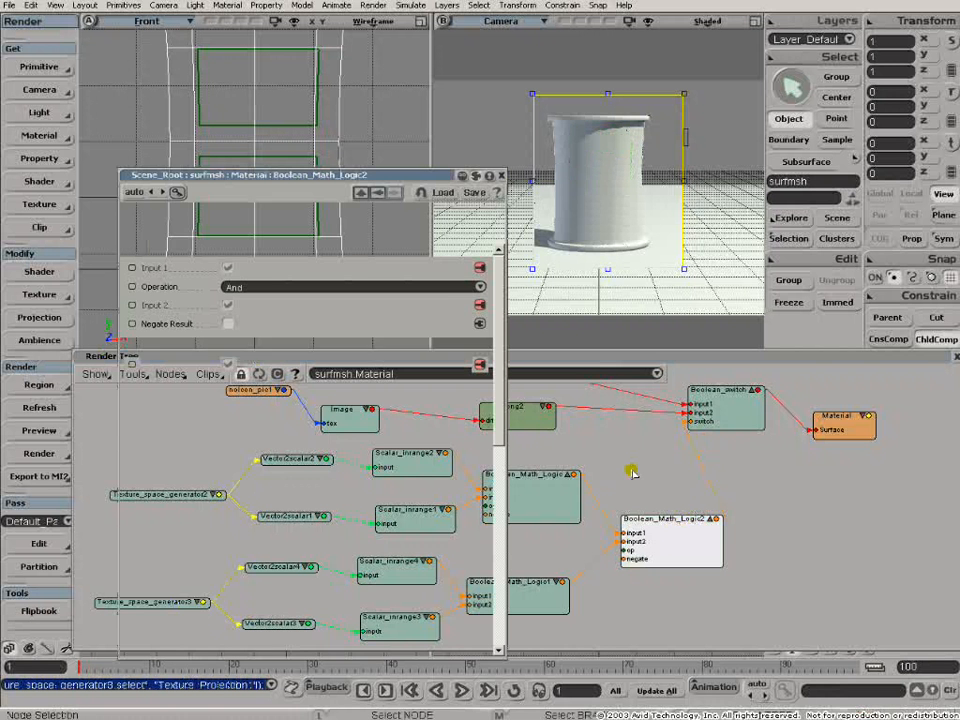
pyautogui.click(477, 290)
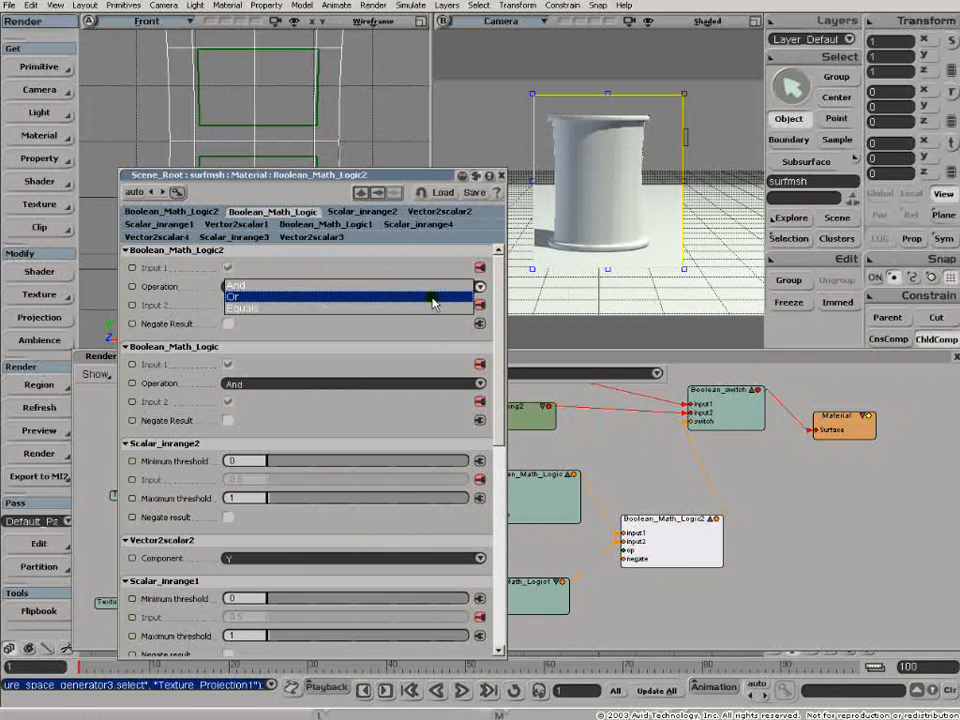
pyautogui.click(433, 300)
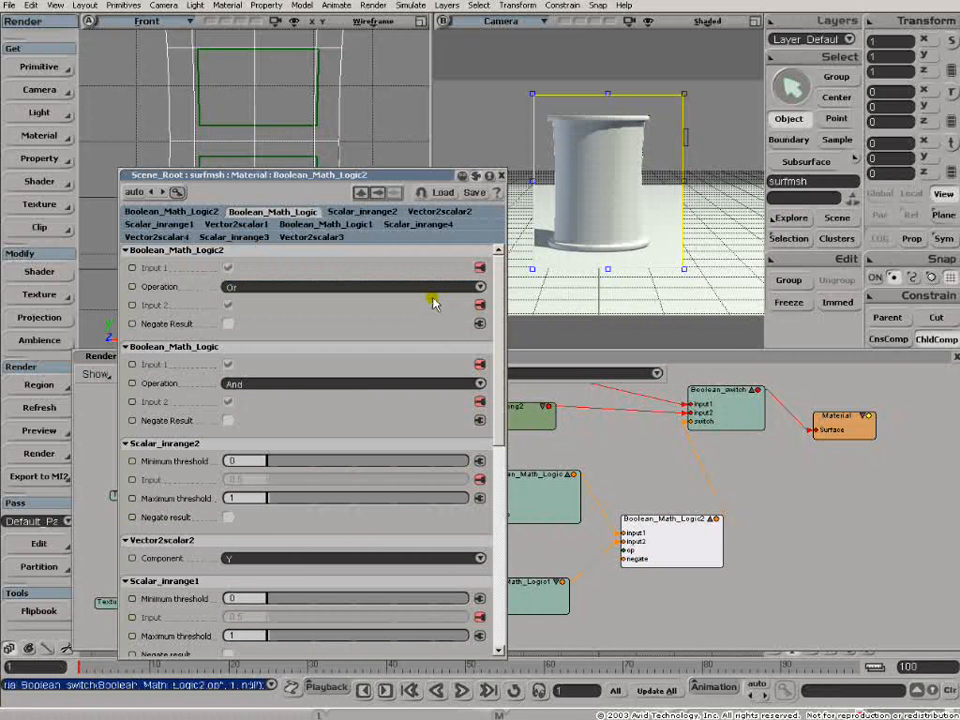
pyautogui.click(502, 176)
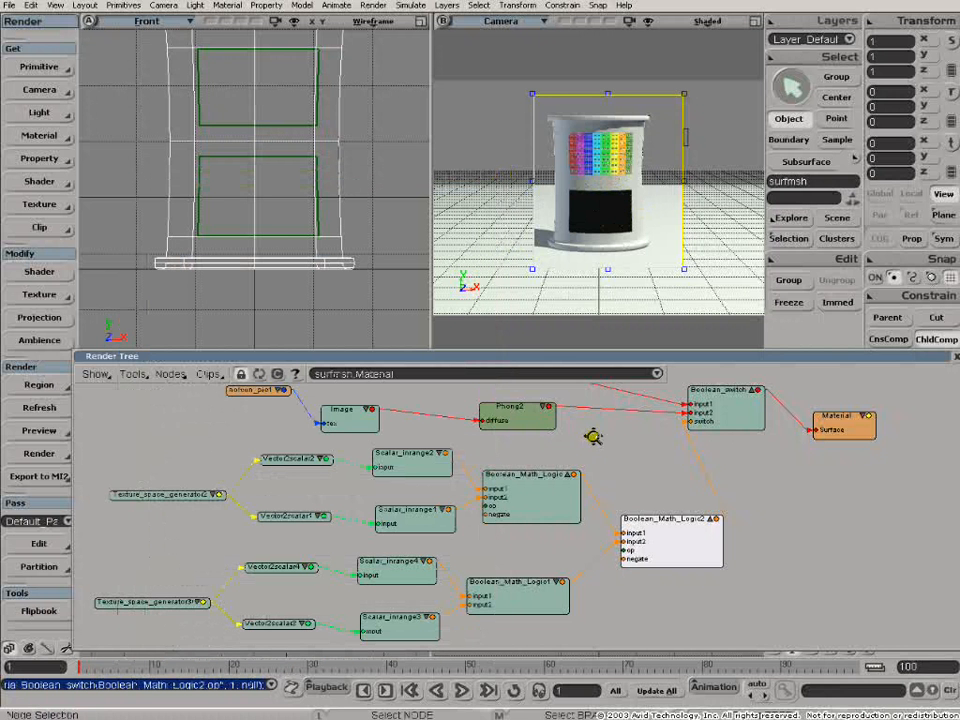
# - Add a Color Basic math node to the render tree and place it above Phong1
pyautogui.moveTo(593, 437); pyautogui.dragTo(585, 493, button='middle')
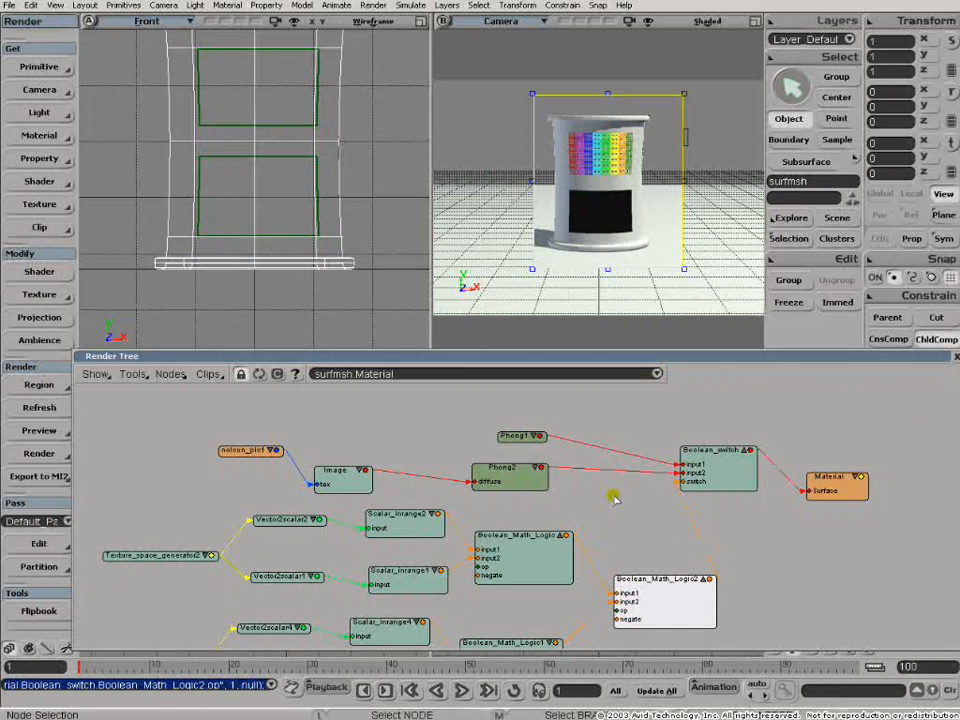
pyautogui.click(170, 374)
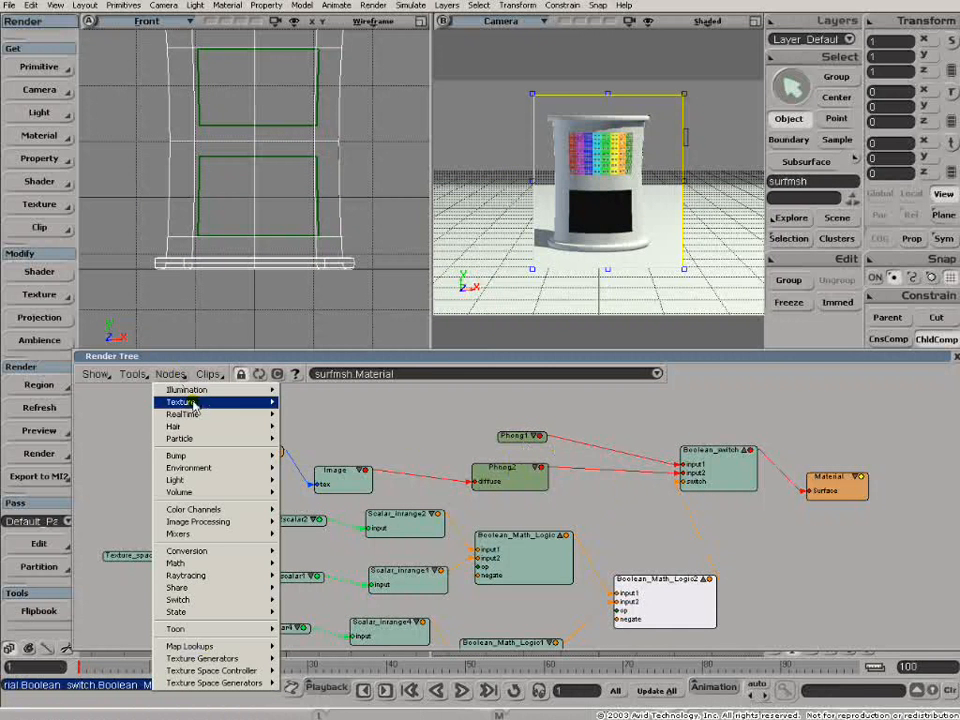
pyautogui.moveTo(250, 563)
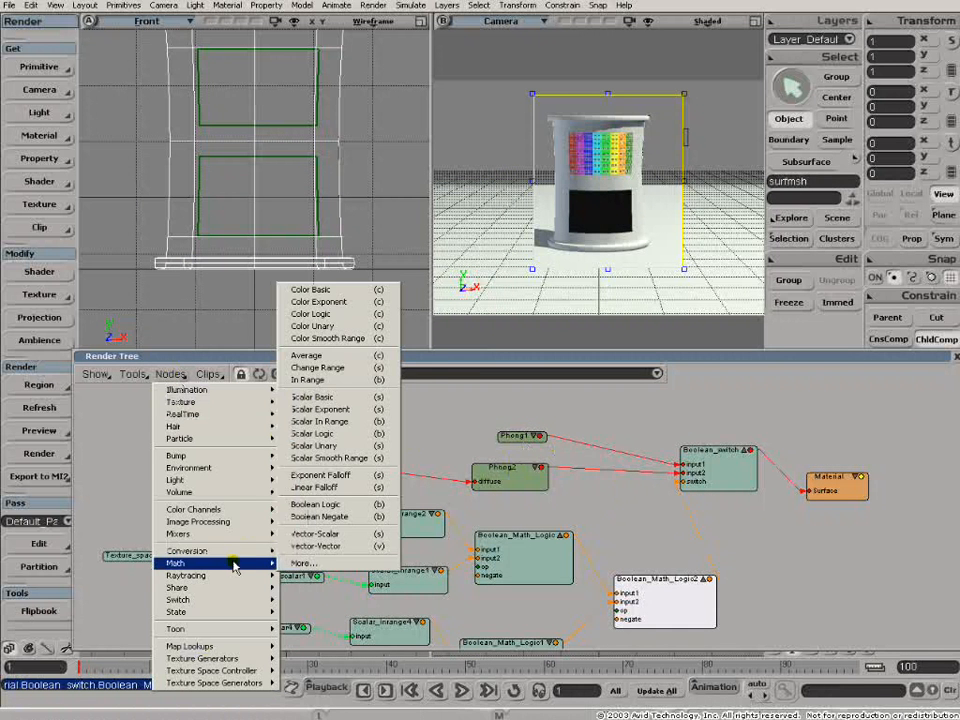
pyautogui.click(312, 291)
pyautogui.moveTo(415, 405); pyautogui.dragTo(563, 413)
# - Rearrange the noicon_pic1, Image, Phong1, Phong2 and Color_Math_Basic nodes to make room for a second image branch
pyautogui.moveTo(252, 461); pyautogui.dragTo(227, 438)
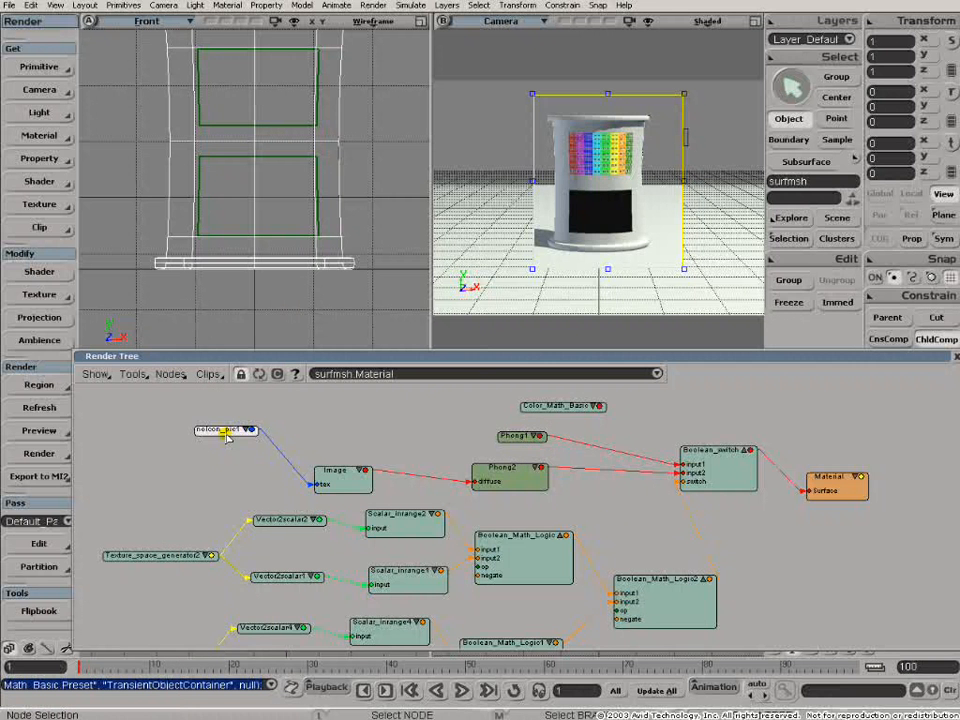
pyautogui.moveTo(332, 482); pyautogui.dragTo(317, 453)
pyautogui.moveTo(548, 441); pyautogui.dragTo(674, 410)
pyautogui.moveTo(563, 408); pyautogui.dragTo(500, 411)
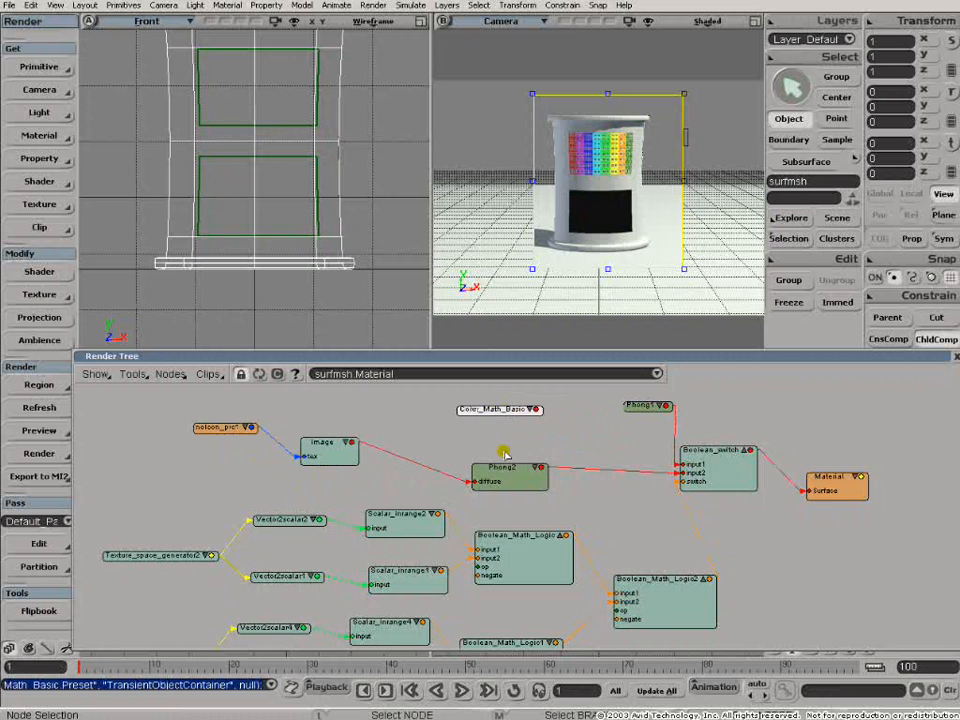
pyautogui.moveTo(511, 487); pyautogui.dragTo(458, 458)
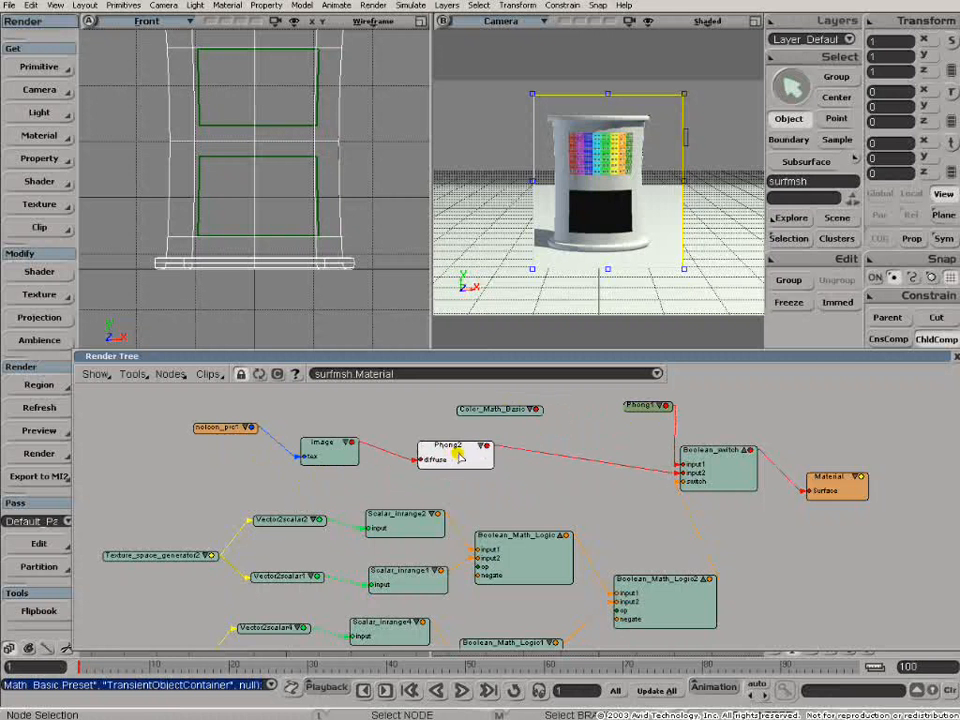
# - Duplicate Phong2 with its Image node above the original branch and place Color_Math_Basic between the Phong copy and Phong1
pyautogui.press('z')
pyautogui.moveTo(389, 420); pyautogui.dragTo(404, 404)
pyautogui.click(383, 434)
pyautogui.hotkey('ctrl', 'v')
pyautogui.moveTo(531, 447); pyautogui.dragTo(573, 436)
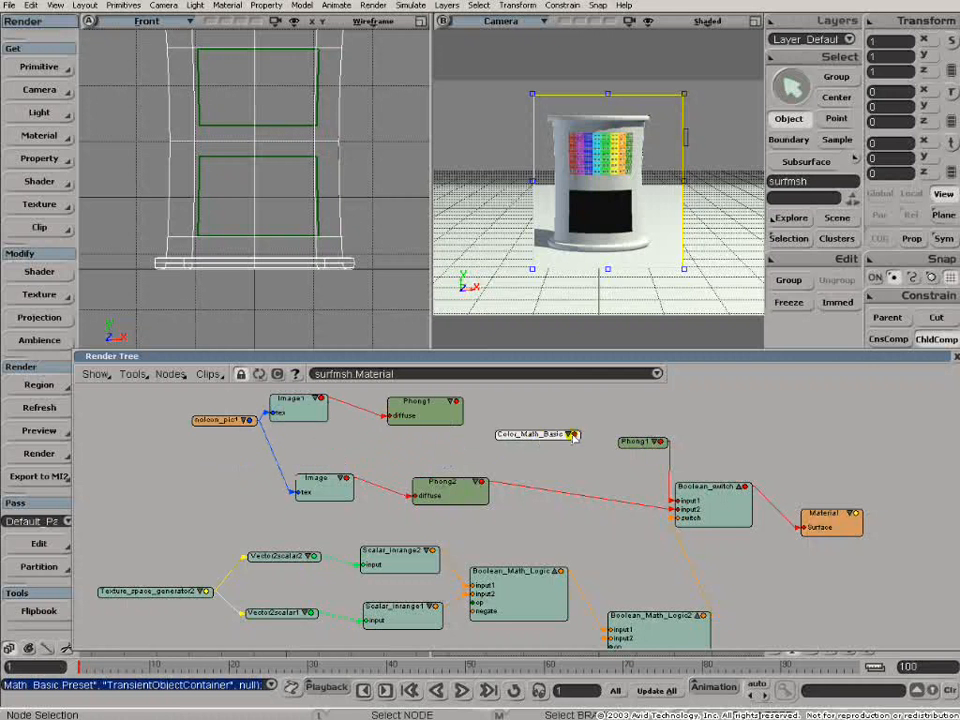
# - Connect the Phong copy to Color_Math_Basic's input1 and Phong2 to its input2, and feed its output into Boolean_switch's input2
pyautogui.click(570, 435)
pyautogui.moveTo(543, 433); pyautogui.dragTo(543, 430)
pyautogui.moveTo(456, 401); pyautogui.dragTo(530, 431)
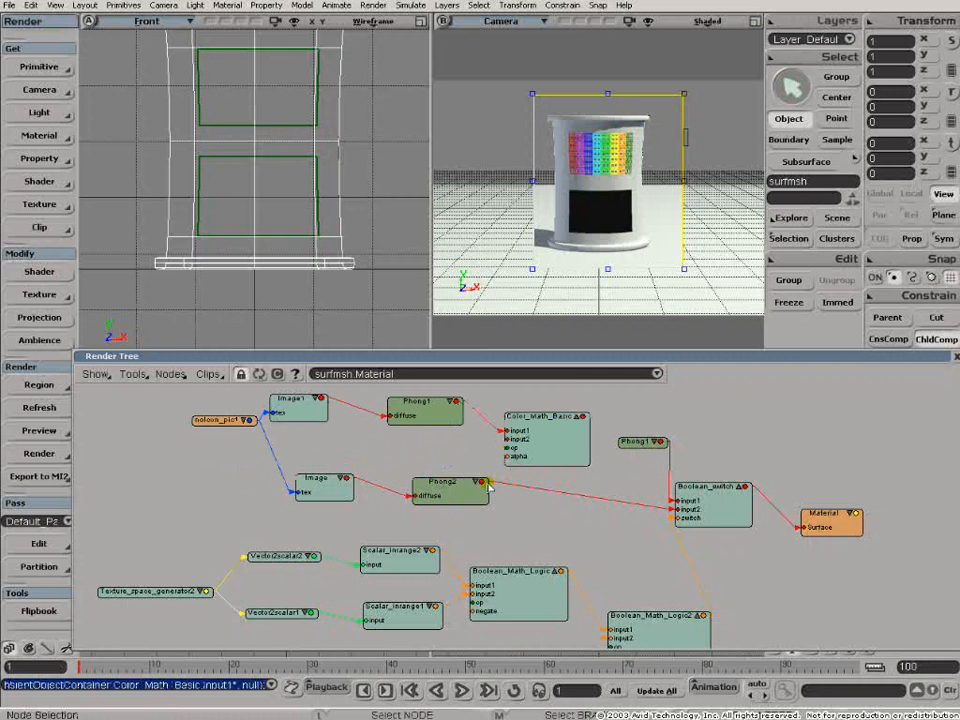
pyautogui.moveTo(488, 484); pyautogui.dragTo(506, 437)
pyautogui.moveTo(584, 417); pyautogui.dragTo(686, 511)
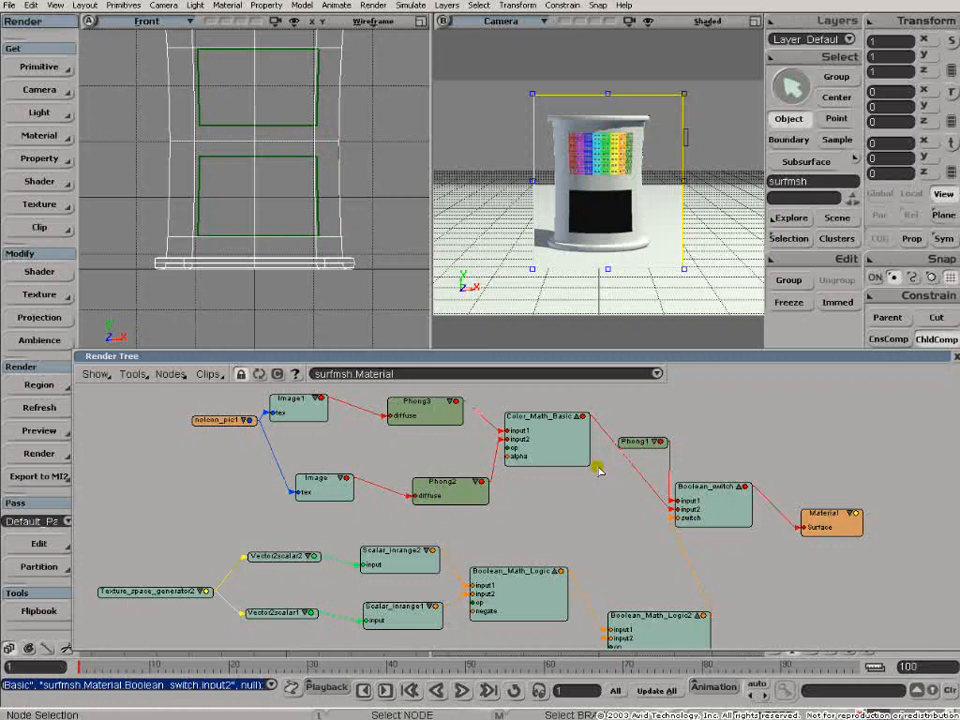
pyautogui.moveTo(536, 422); pyautogui.dragTo(536, 430)
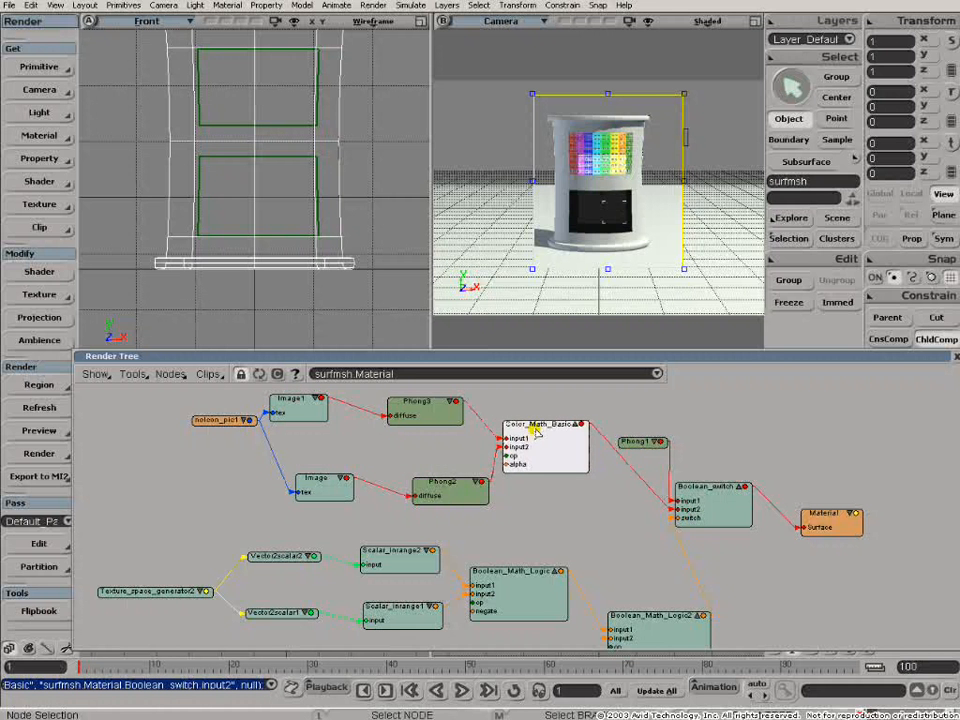
# - Set the texture projection of the Image node feeding Phong2 to Texture_Projection1 (UV)
pyautogui.doubleClick(325, 485)
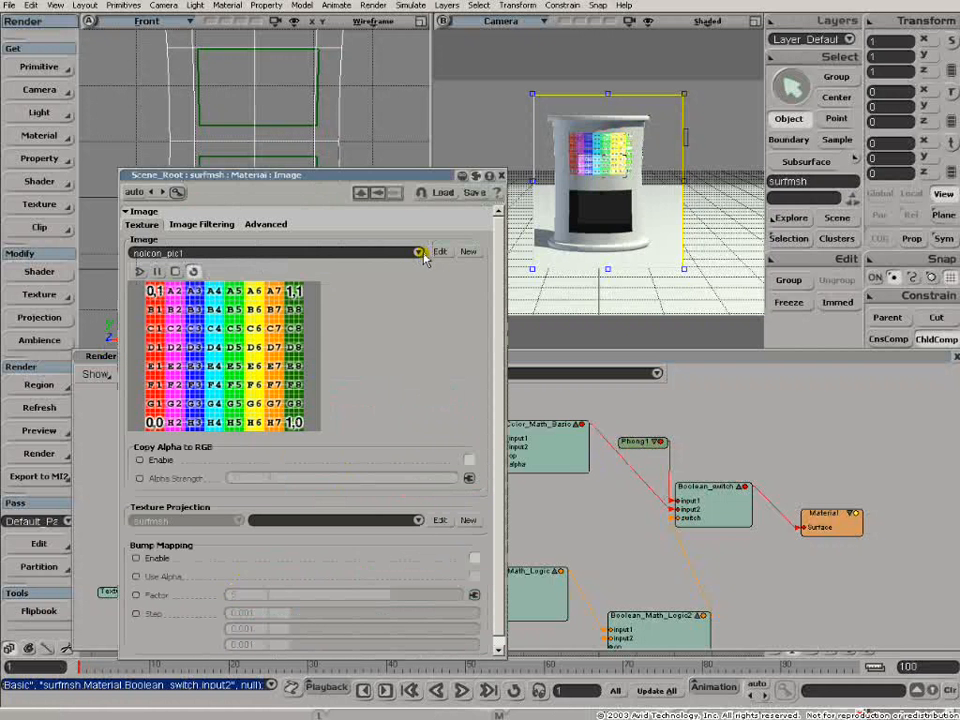
pyautogui.click(419, 524)
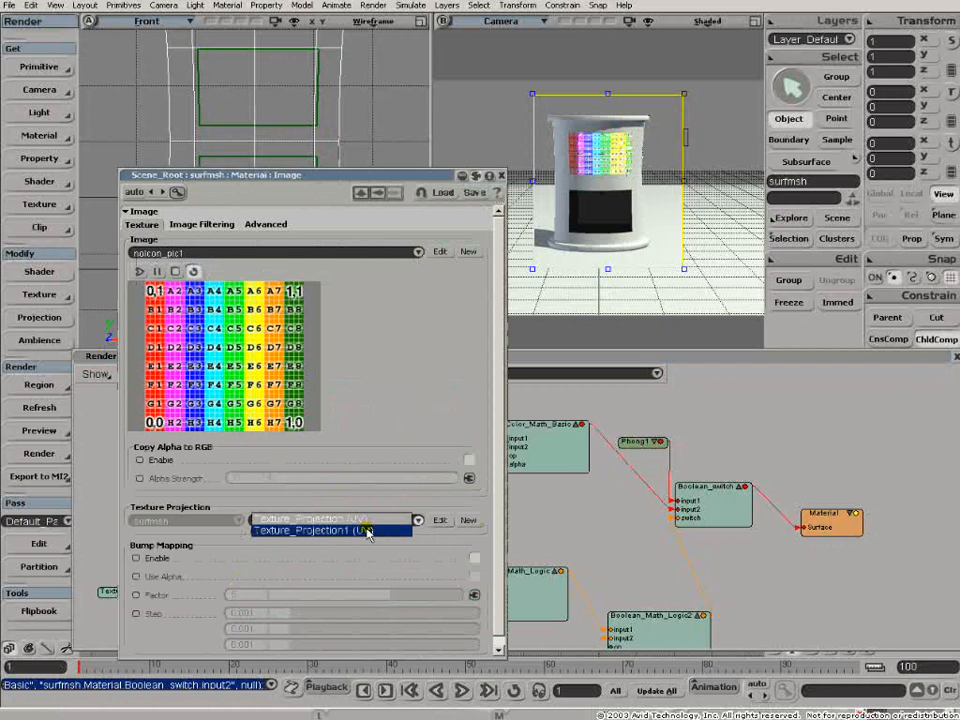
pyautogui.click(366, 524)
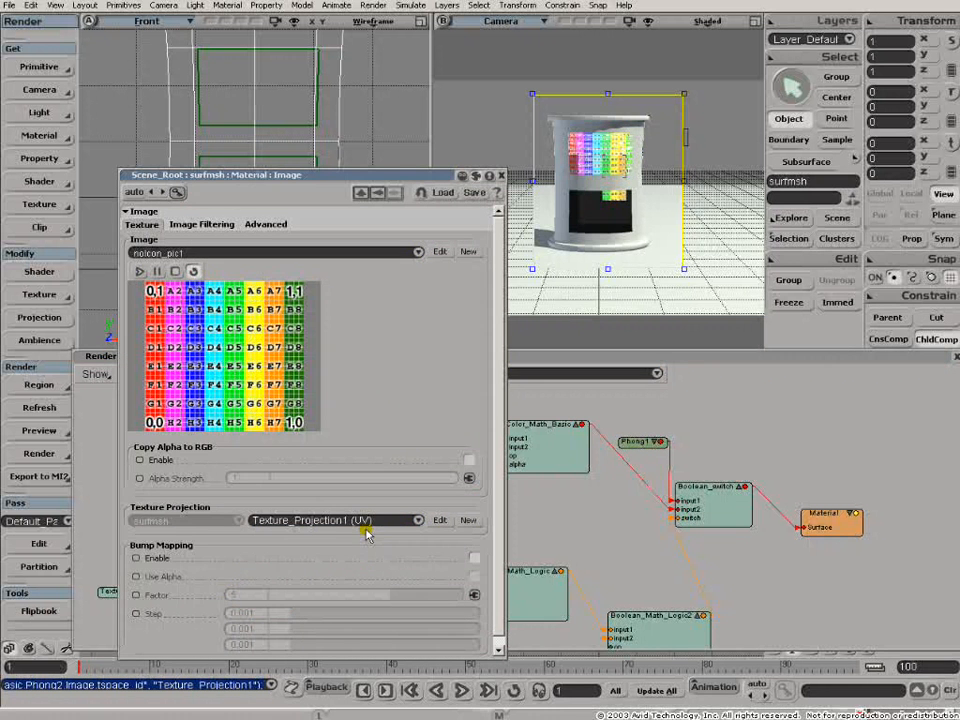
pyautogui.click(501, 175)
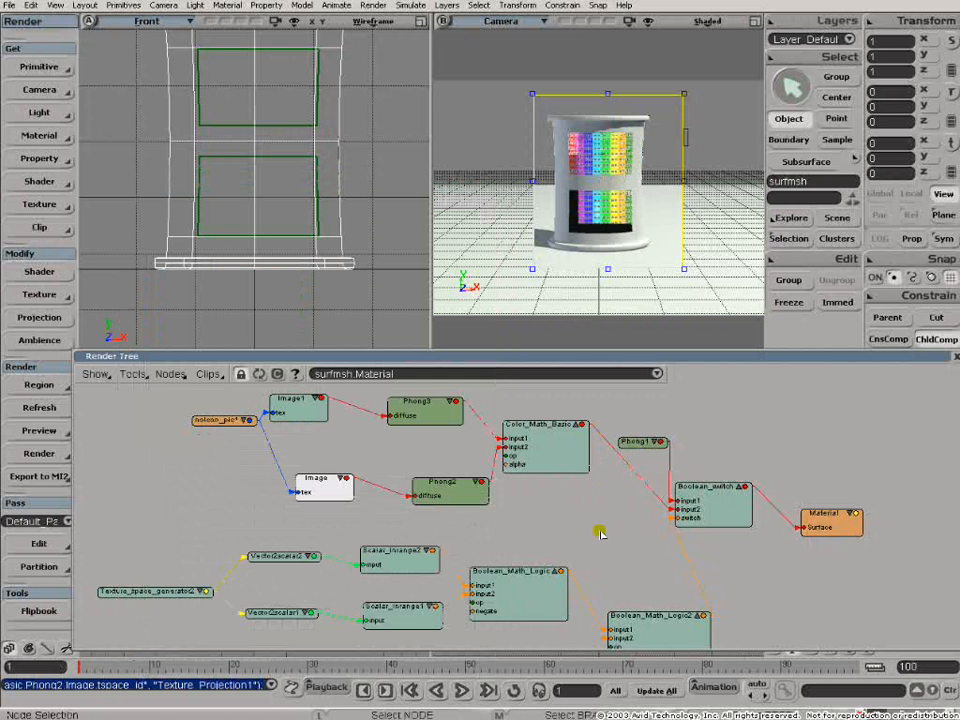
# - Enlarge and reposition the Render Tree window to show the whole network, and nudge Boolean_Math_Logic2 and Boolean_switch slightly up and right
pyautogui.press('z')
pyautogui.moveTo(589, 531); pyautogui.dragTo(574, 448)
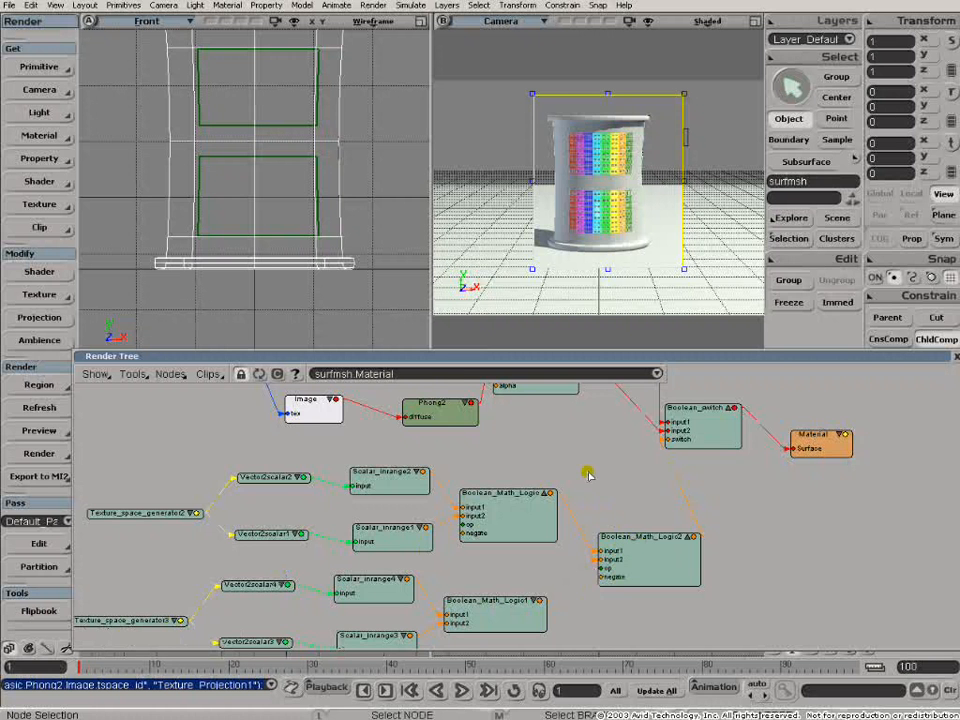
pyautogui.moveTo(587, 474); pyautogui.dragTo(568, 541)
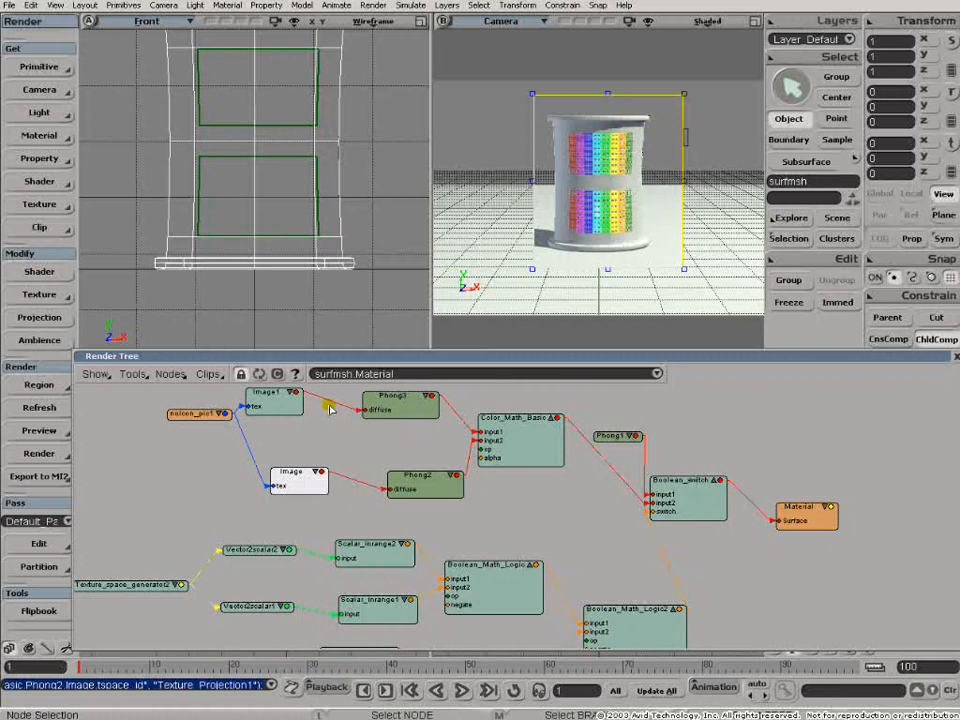
pyautogui.moveTo(432, 351); pyautogui.dragTo(422, 126)
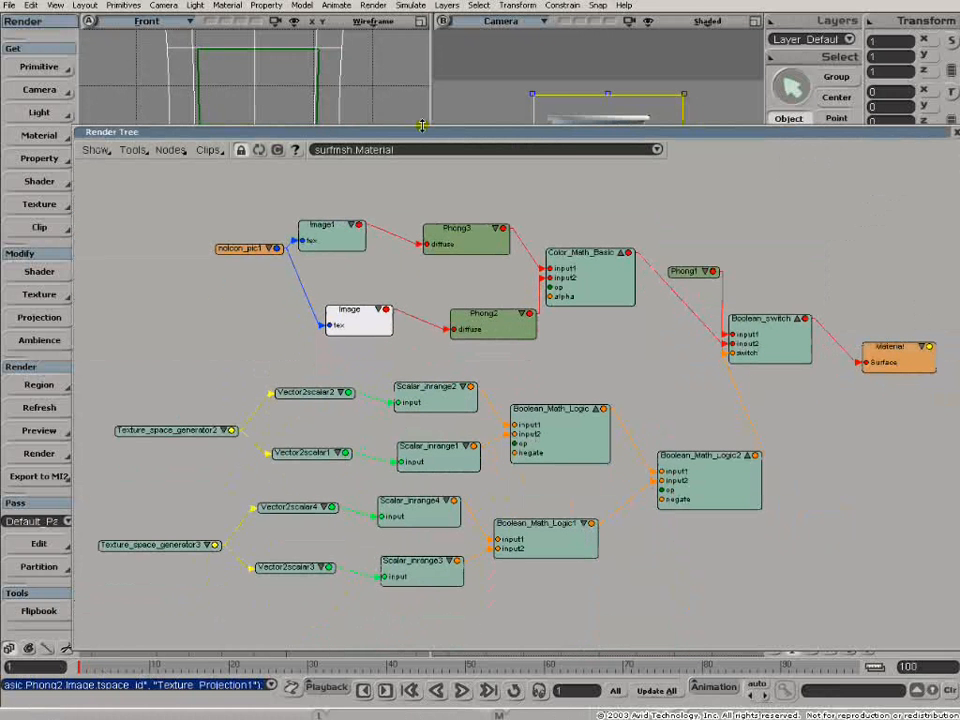
pyautogui.moveTo(573, 140); pyautogui.dragTo(521, 101)
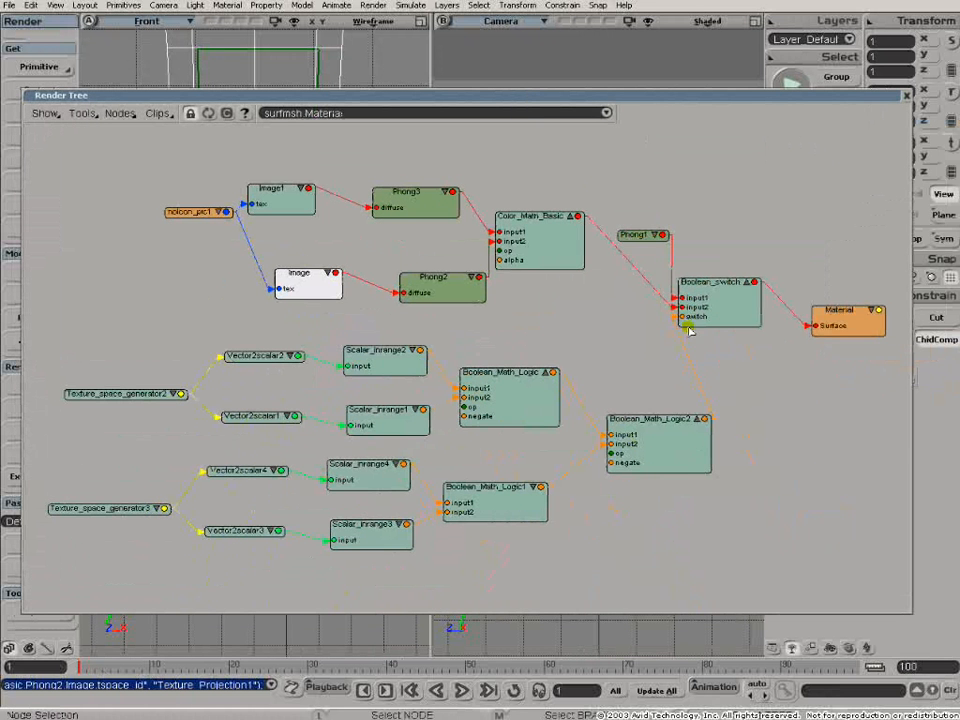
pyautogui.moveTo(660, 432); pyautogui.dragTo(664, 427)
pyautogui.moveTo(729, 280); pyautogui.dragTo(735, 274)
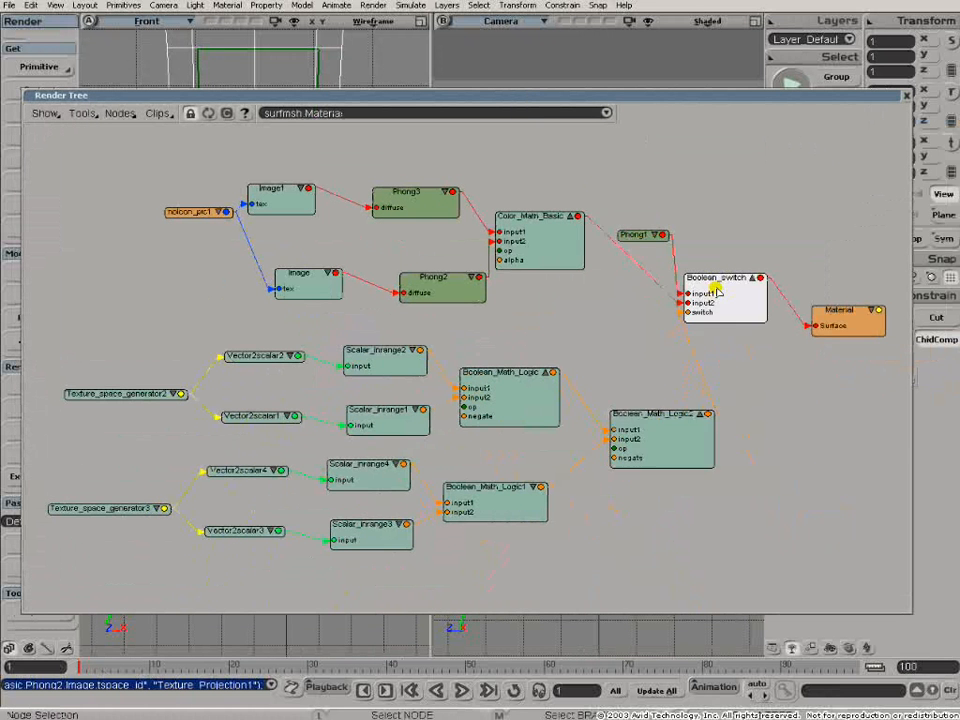